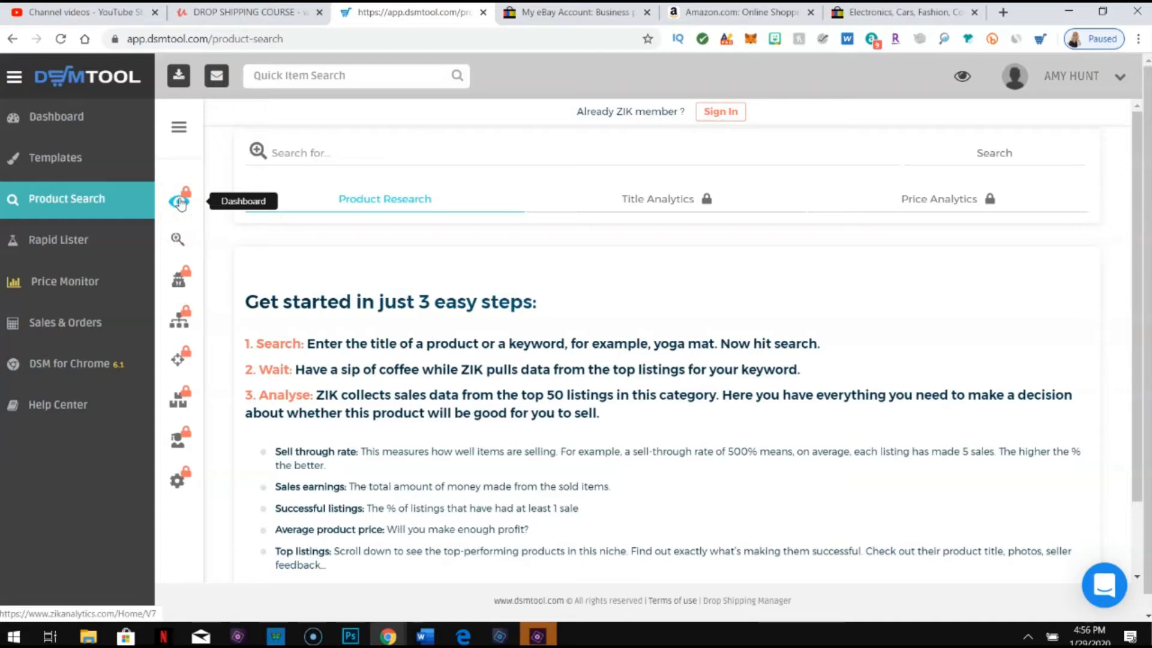
# Step: Run a product research search for "BE STILL TSHIRT CHRISTIAN"
pyautogui.click(183, 240)
pyautogui.click(298, 150)
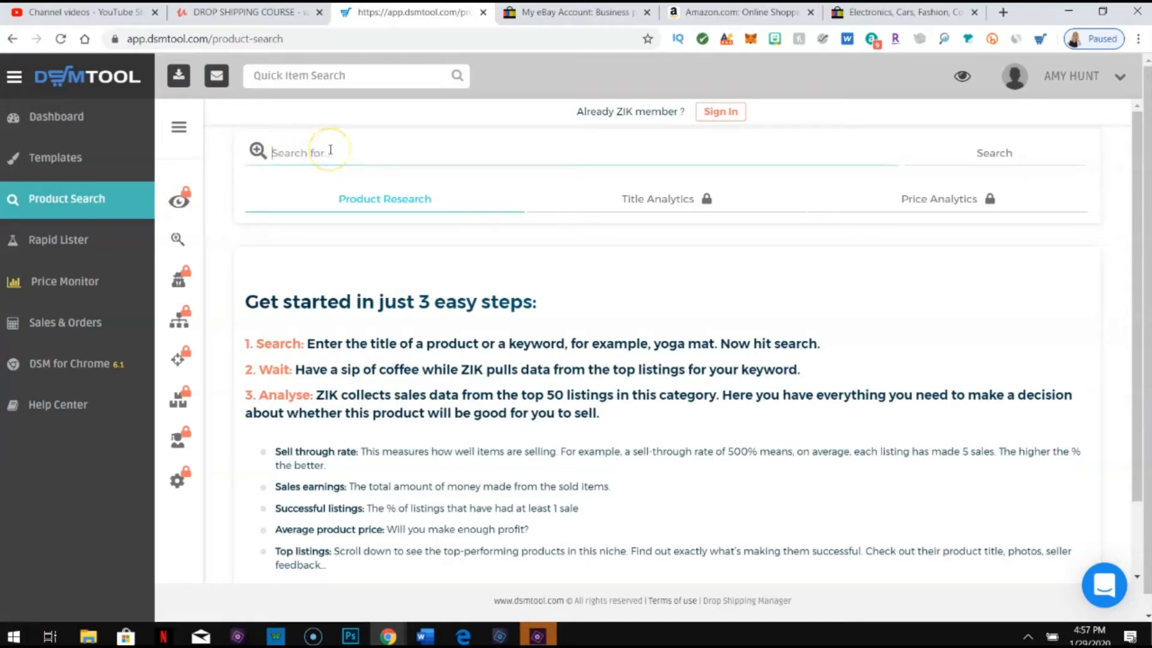
pyautogui.write('BE STILL TSHIRT CHRISTIAN')
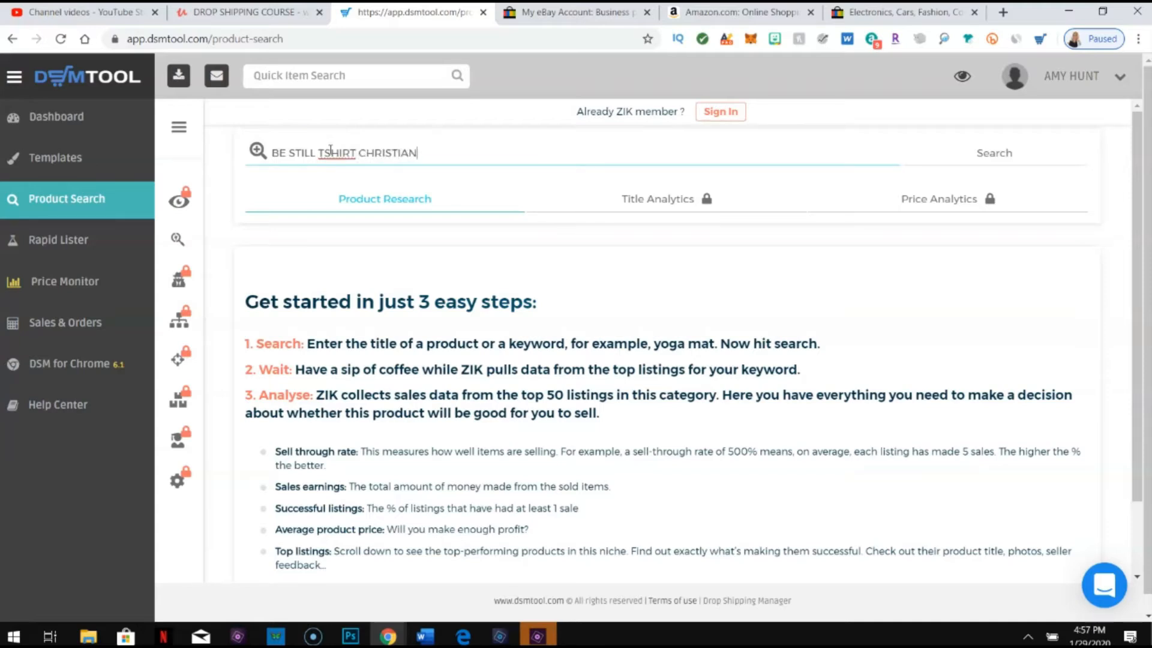
pyautogui.press('Return')
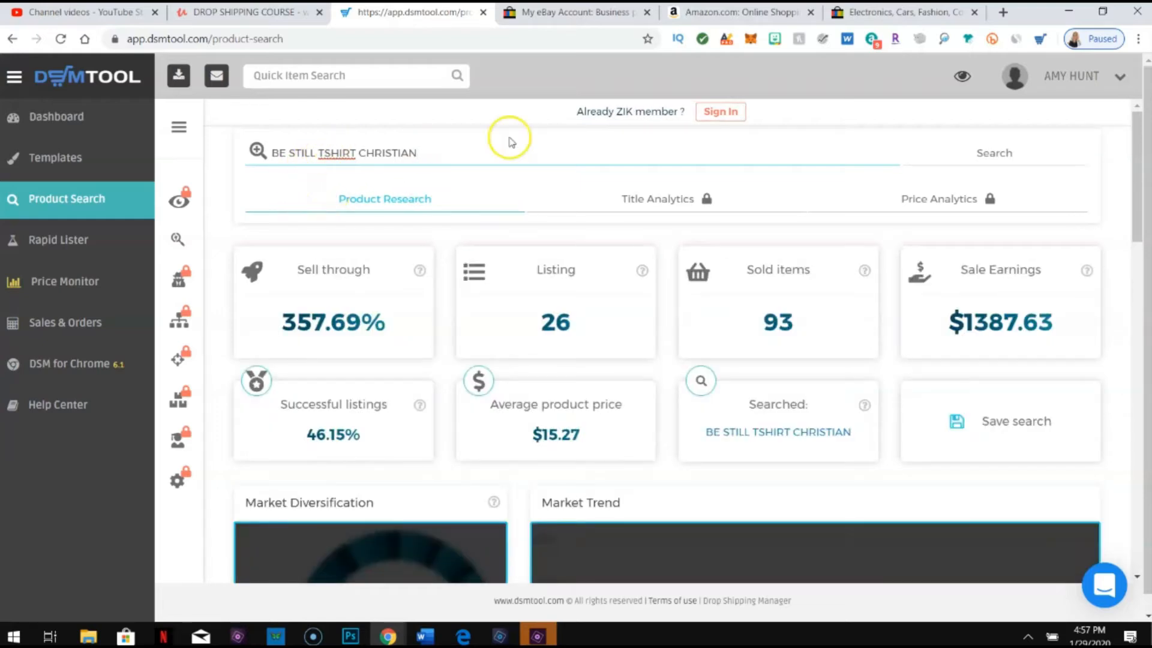
# Step: Examine the niche's sell-through, listing and successful-listing metrics with their explanations, plus the market charts and top selling items
pyautogui.scroll(-1, 509, 142)
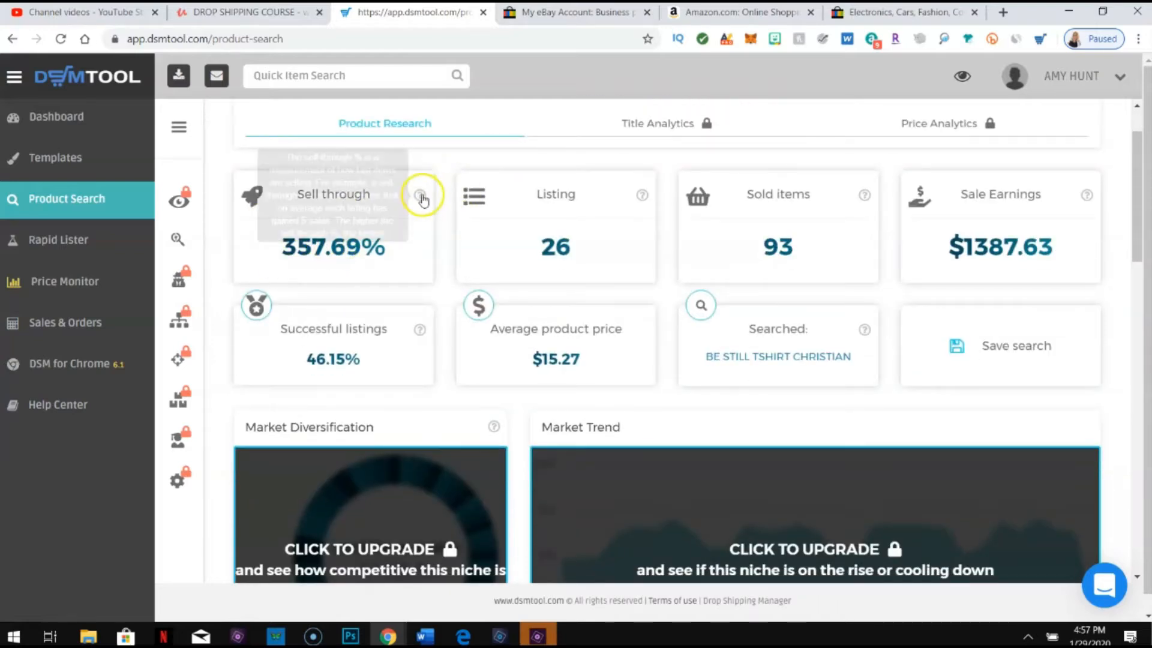
pyautogui.moveTo(415, 204)
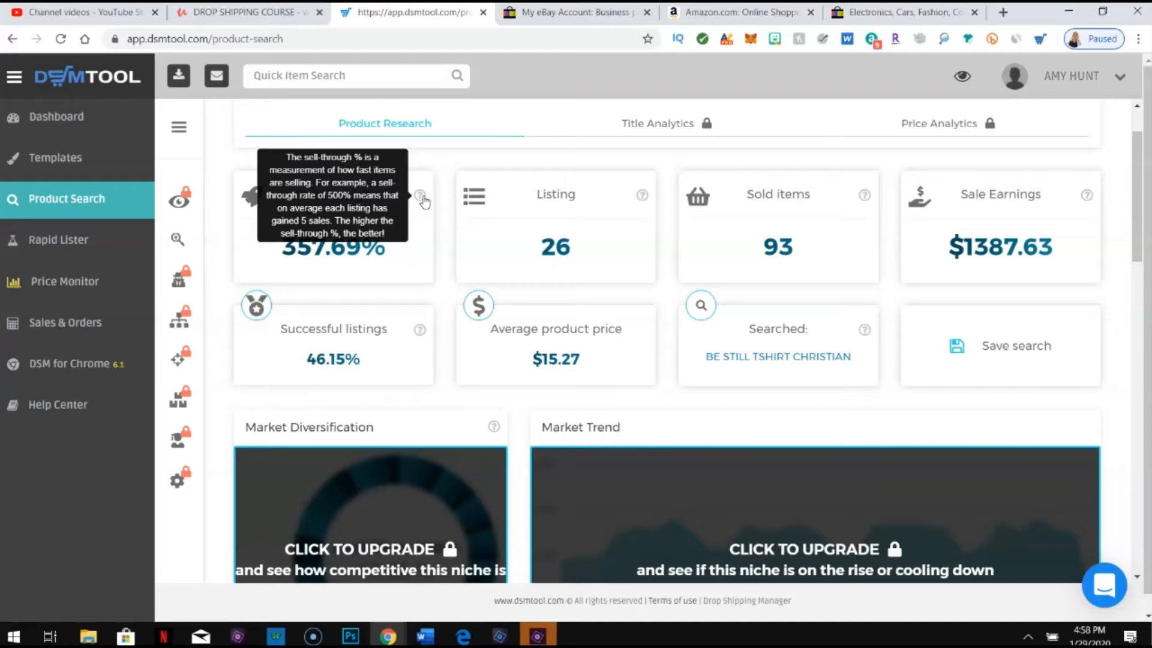
pyautogui.moveTo(642, 197)
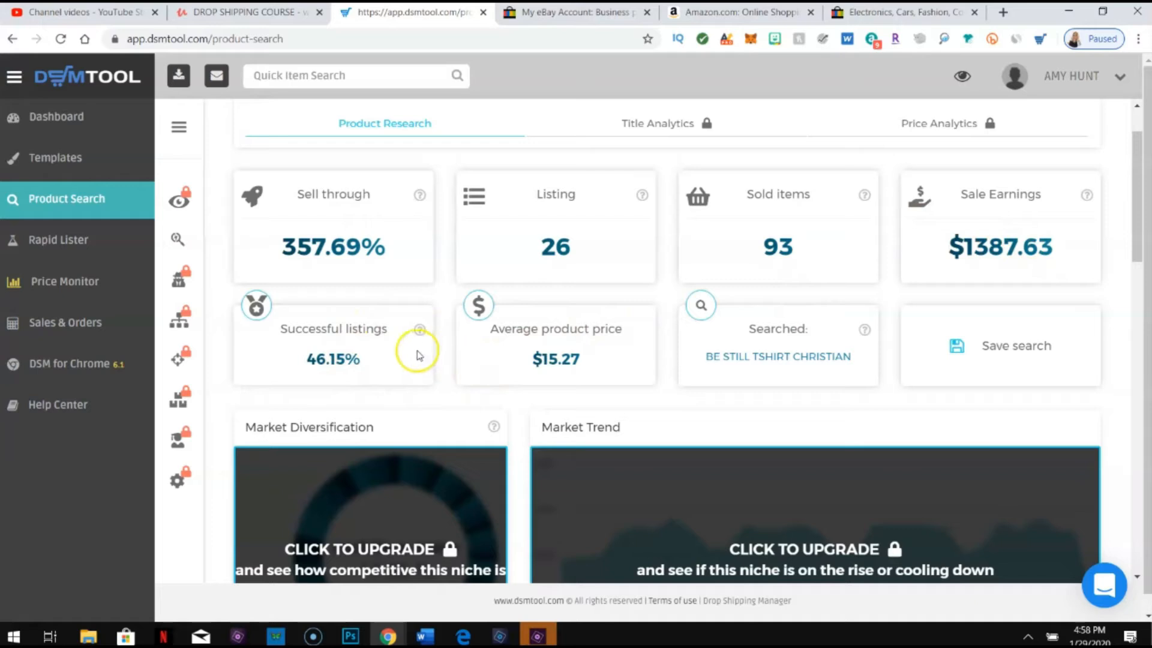
pyautogui.moveTo(421, 331)
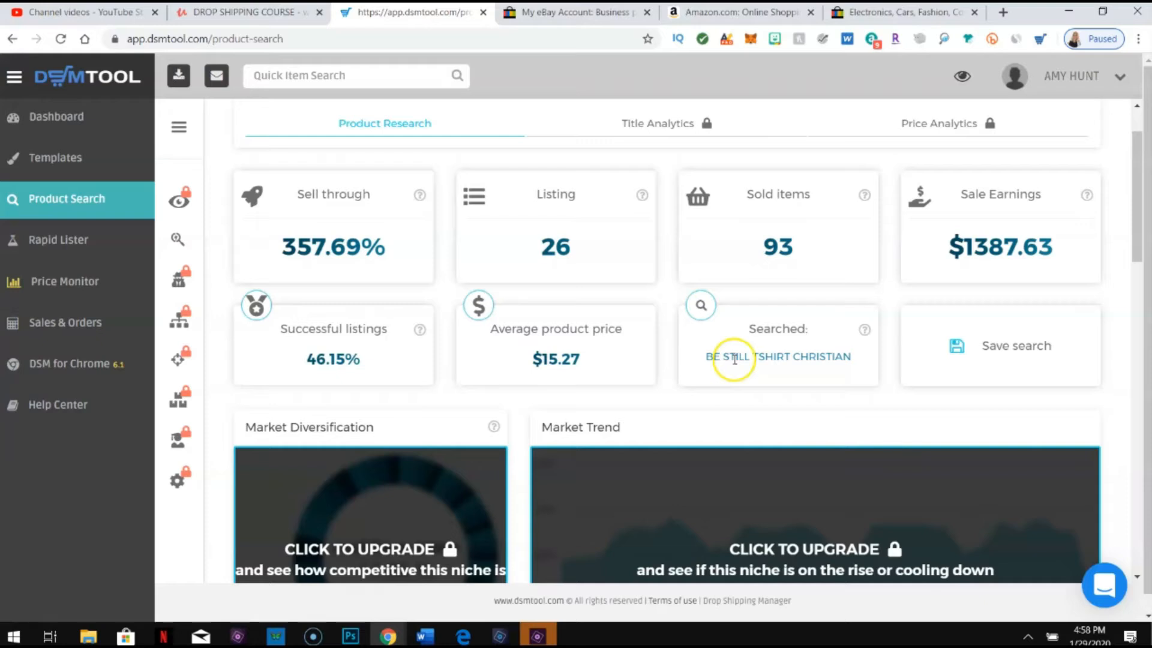
pyautogui.scroll(-2, 1008, 276)
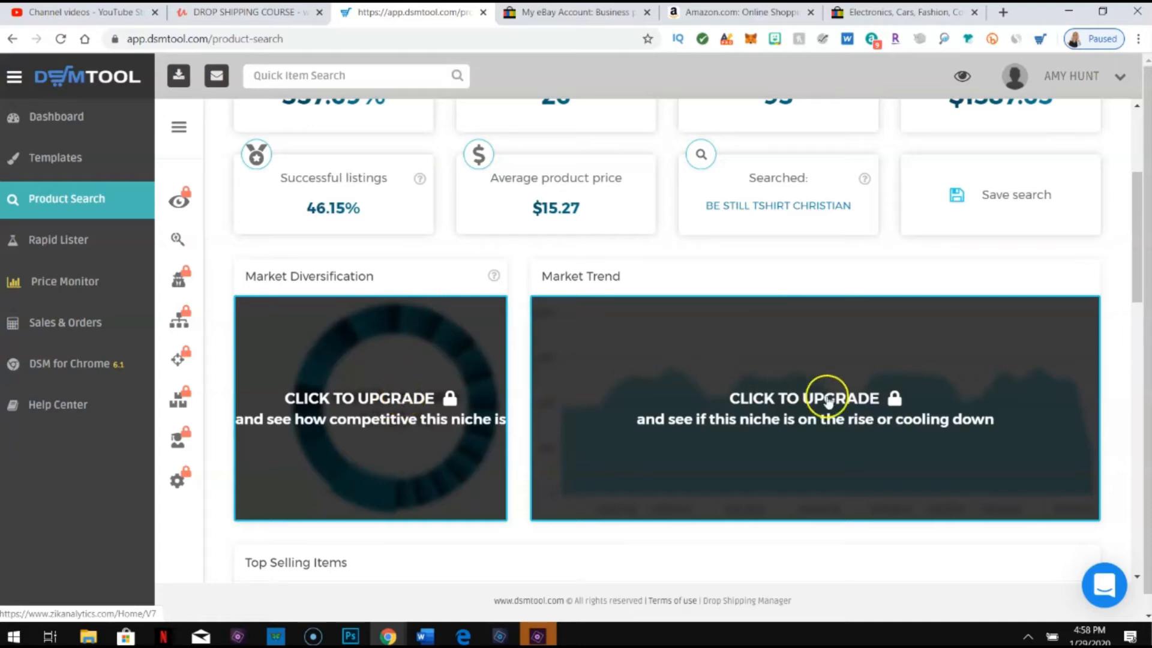
pyautogui.scroll(-1, 882, 372)
pyautogui.scroll(-2, 883, 367)
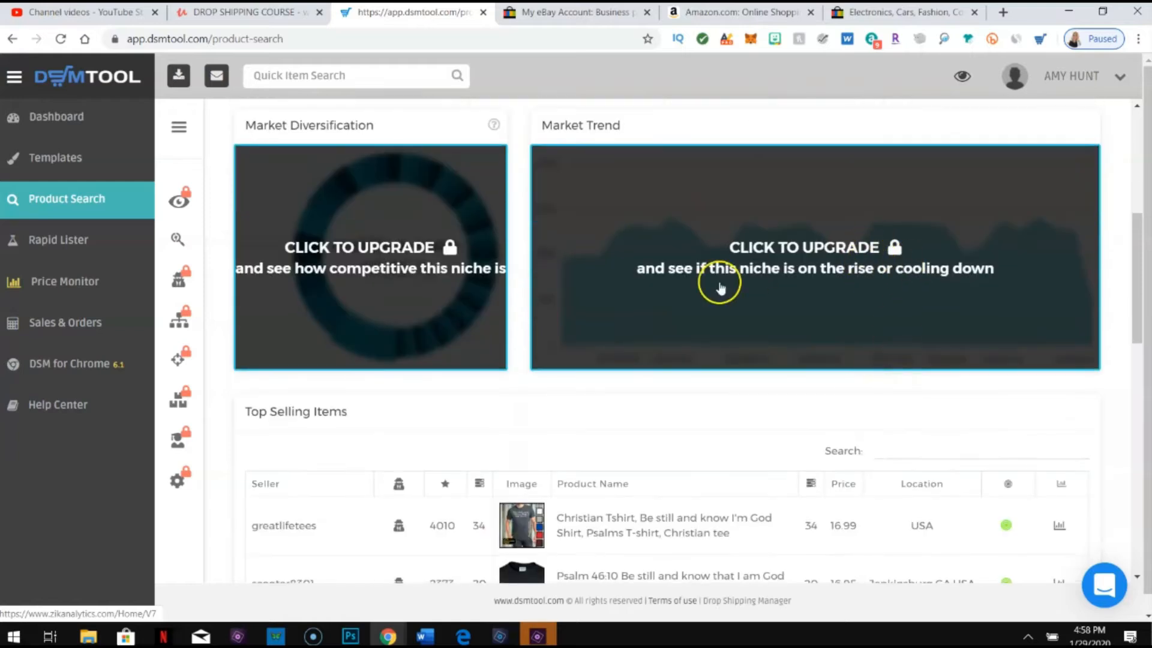
pyautogui.scroll(-4, 648, 275)
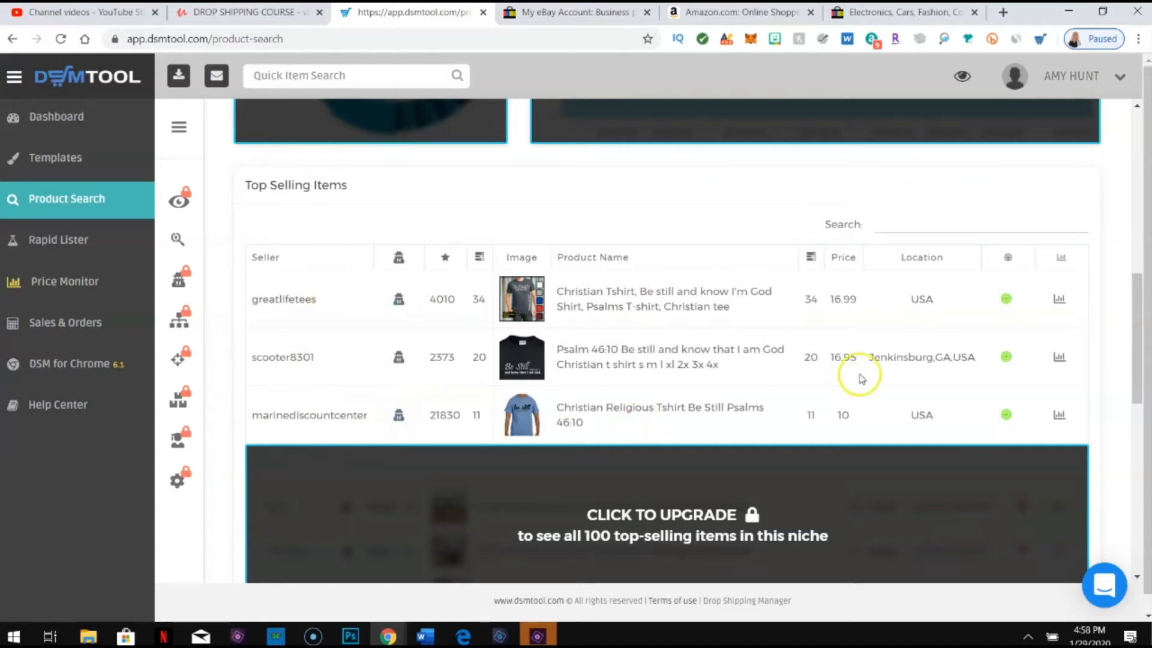
pyautogui.scroll(-8, 861, 378)
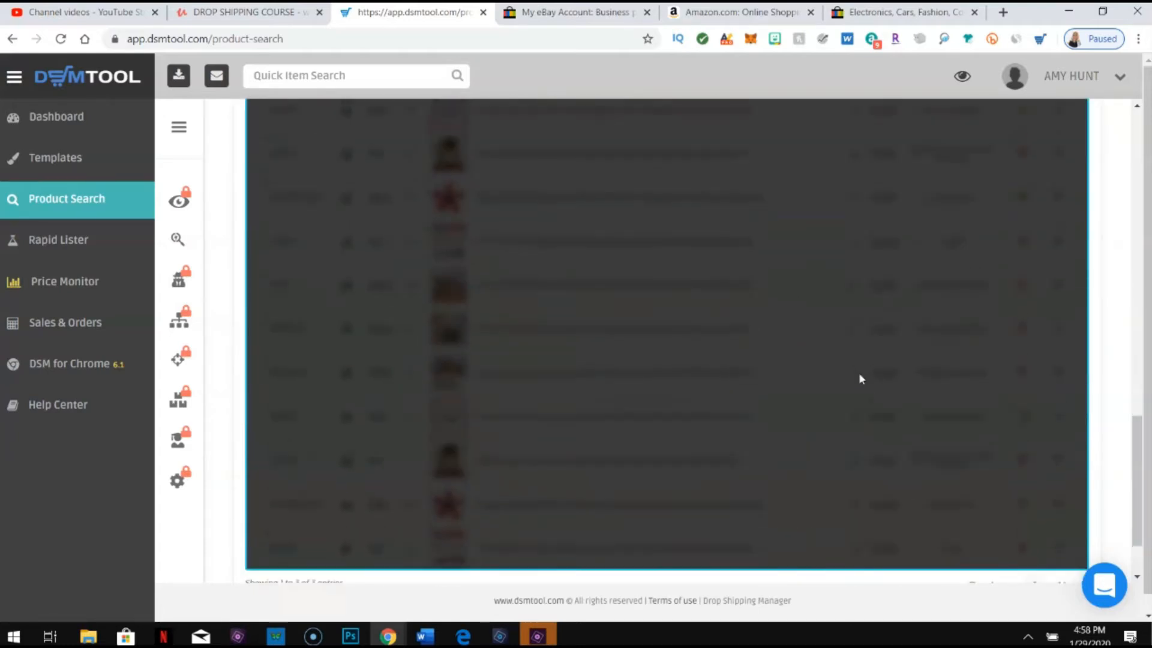
pyautogui.scroll(7, 451, 331)
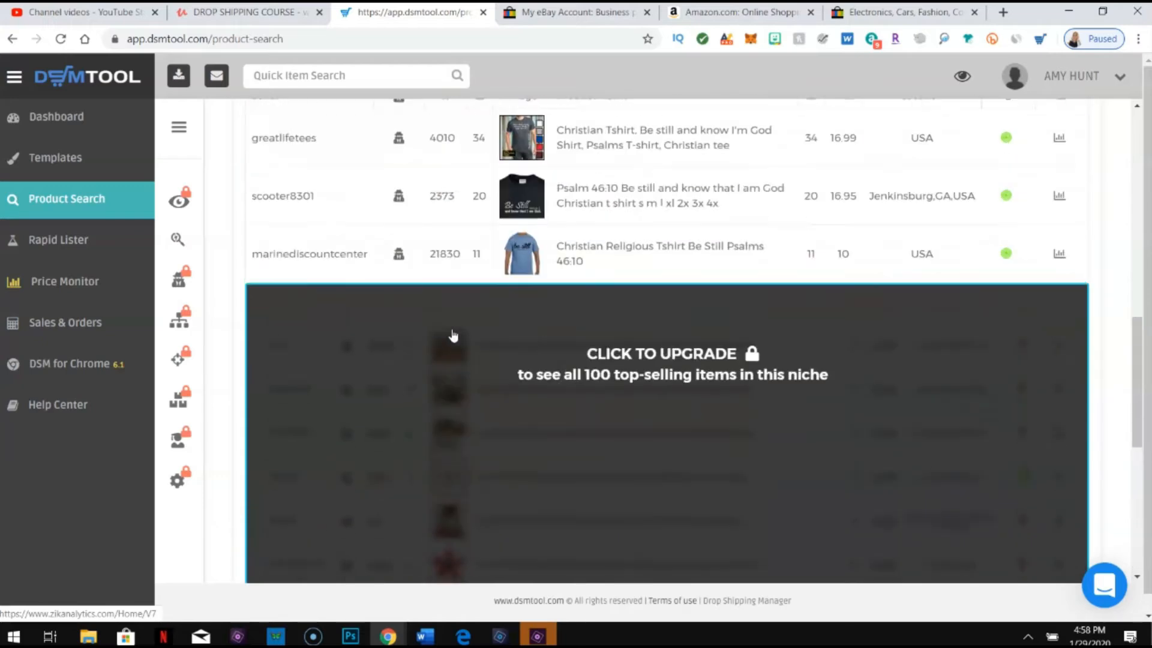
pyautogui.scroll(7, 453, 334)
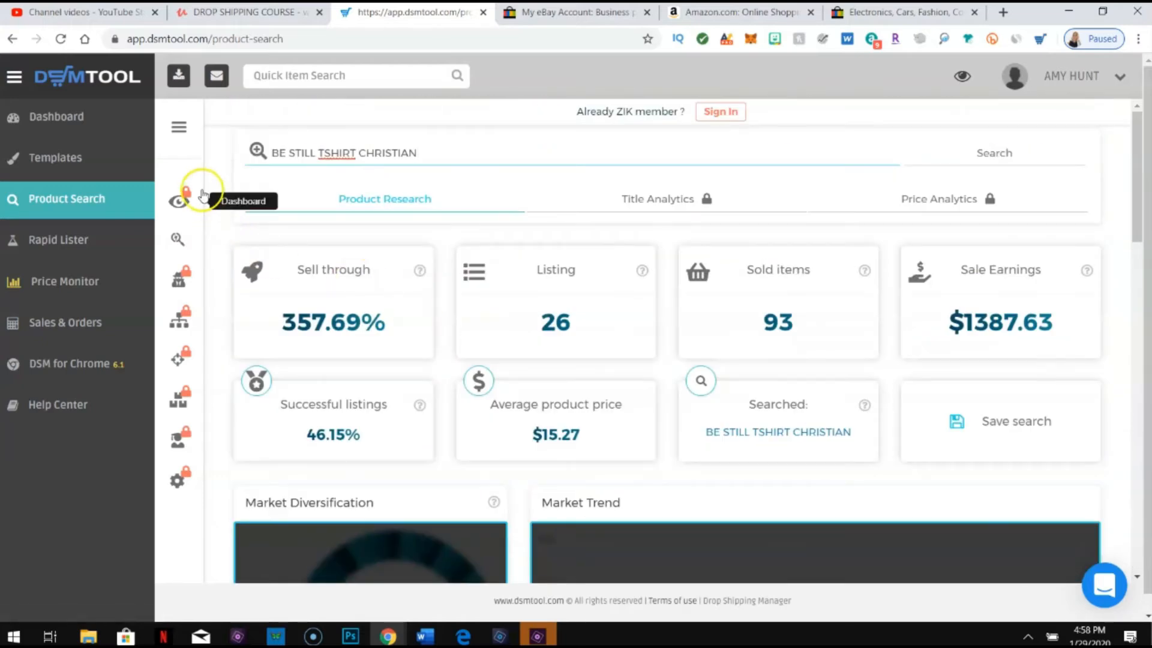
# Step: Rerun the product research with the keyword shortened to "BE STILL" and review the sell-through rate and its explanation
pyautogui.click(60, 240)
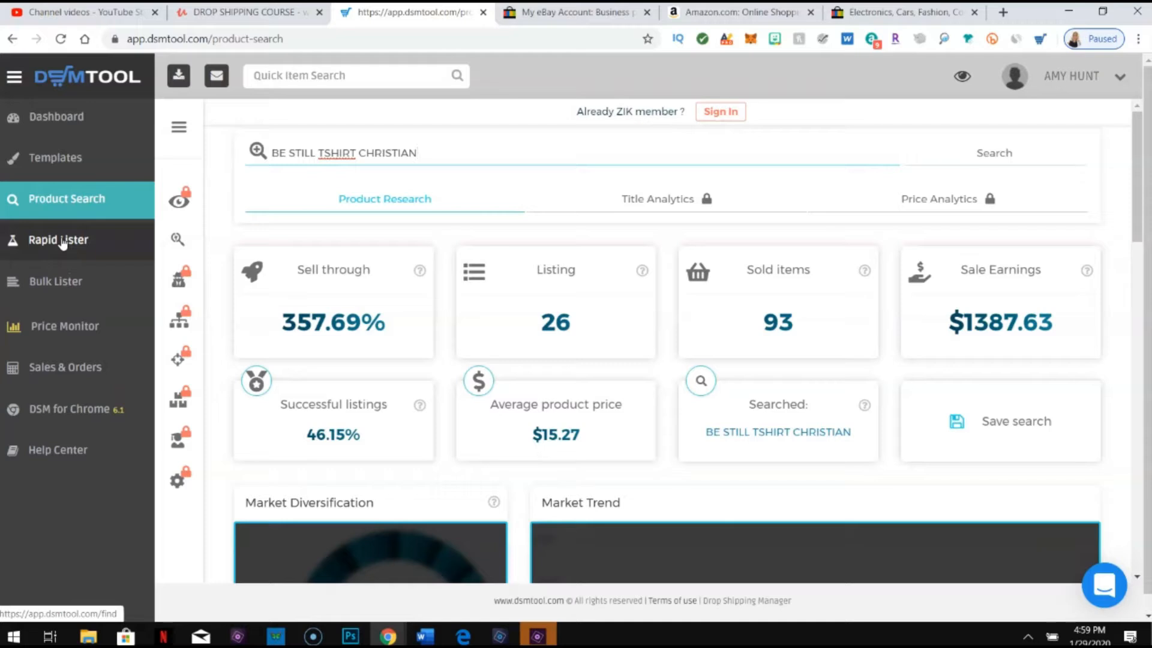
pyautogui.click(62, 241)
pyautogui.moveTo(317, 151); pyautogui.dragTo(465, 138)
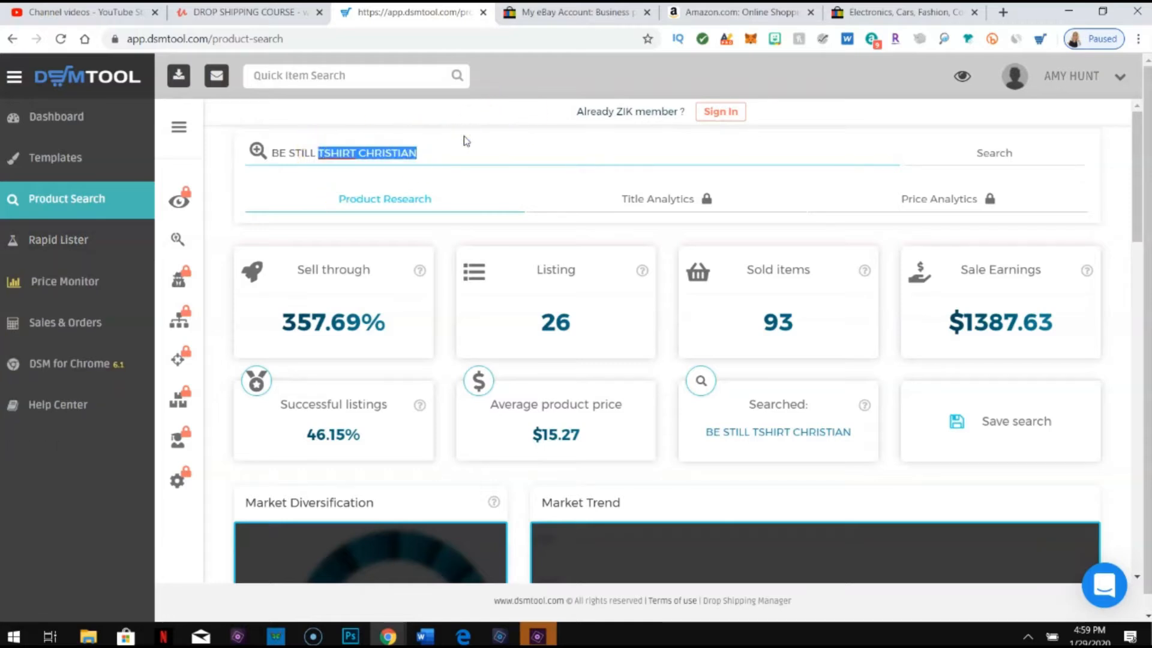
pyautogui.press('BackSpace')
pyautogui.press('Return')
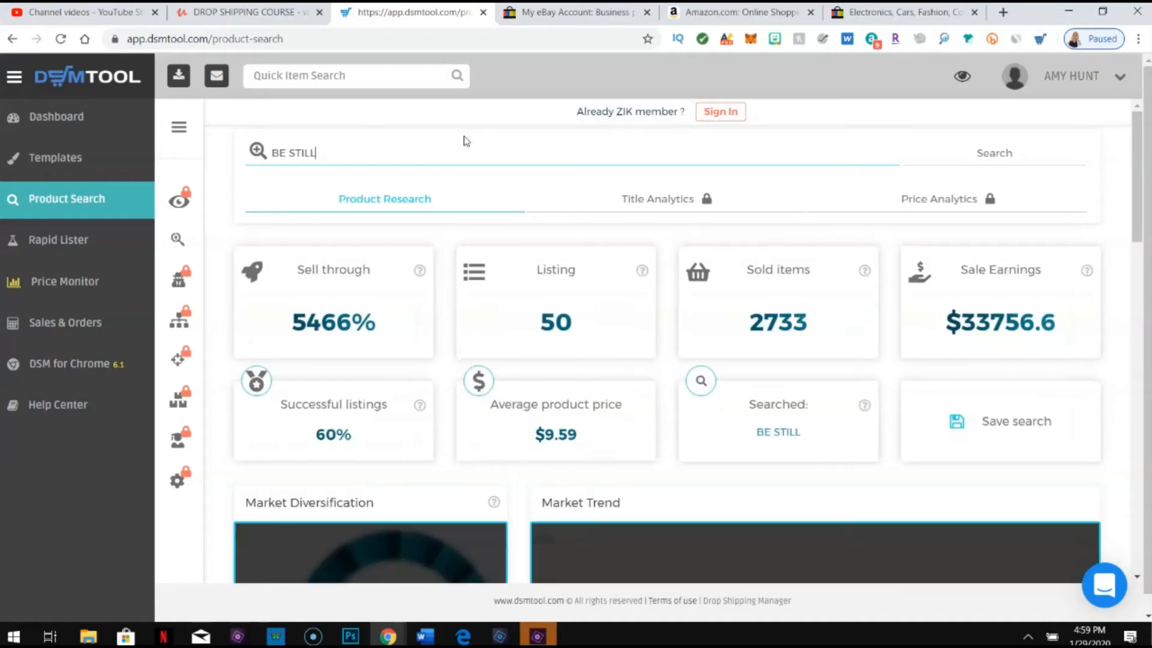
pyautogui.moveTo(290, 321); pyautogui.dragTo(374, 323)
pyautogui.moveTo(418, 269)
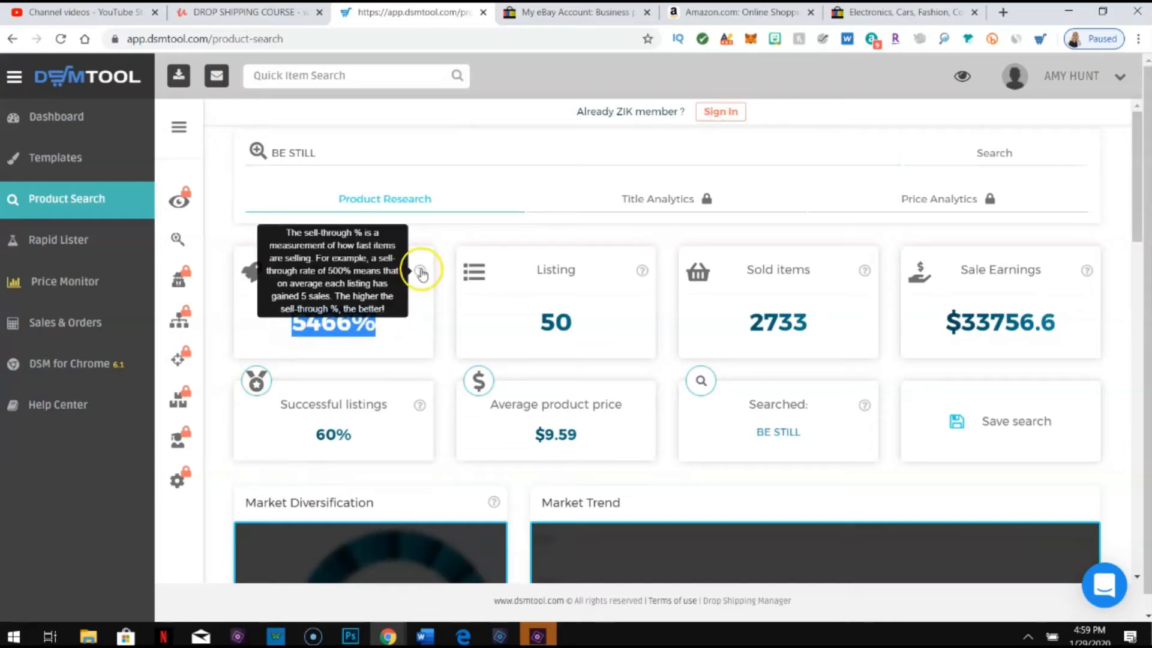
pyautogui.scroll(-4, 521, 174)
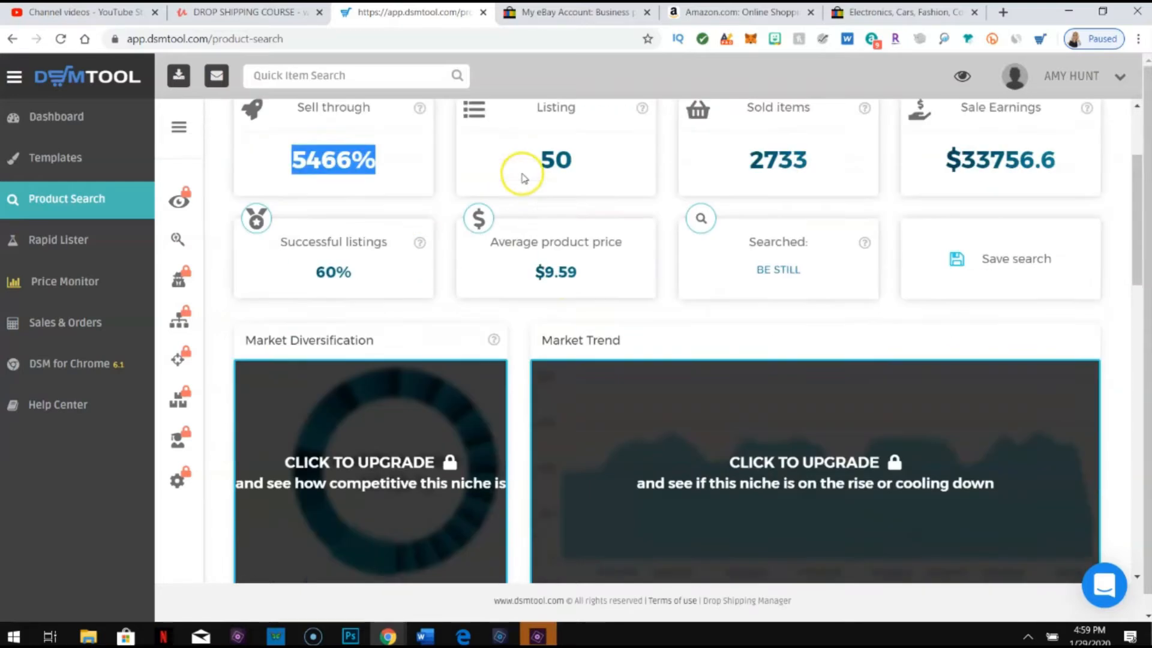
pyautogui.scroll(4, 528, 306)
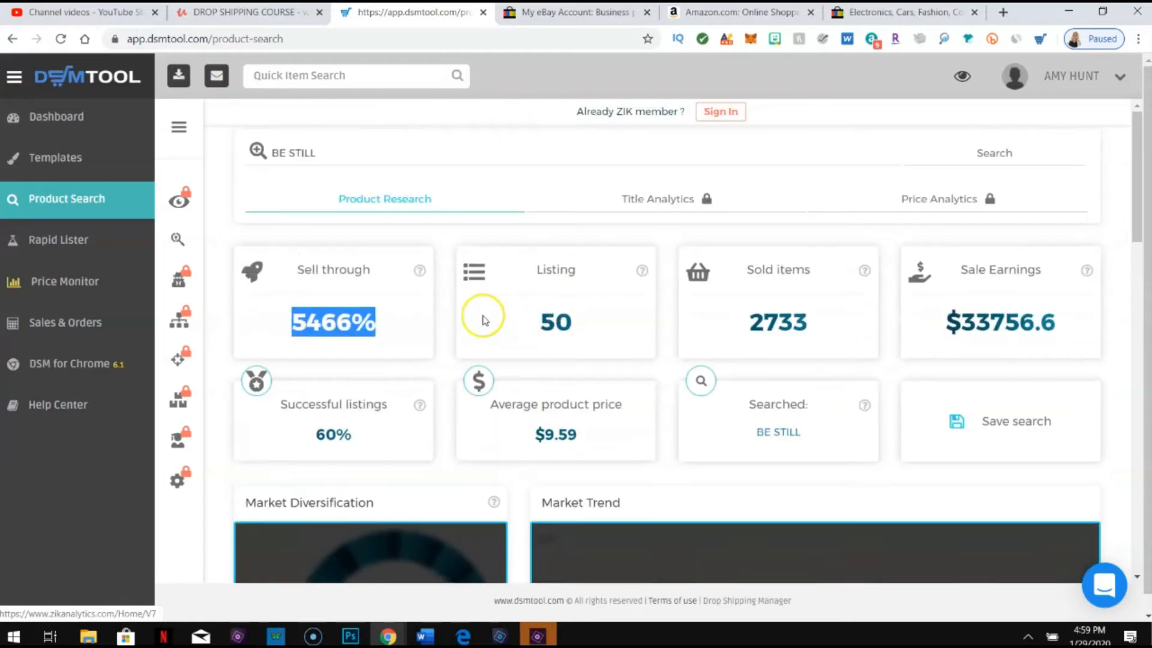
# Step: Leave the product research and open the Bulk Lister within the Rapid Lister section
pyautogui.click(47, 243)
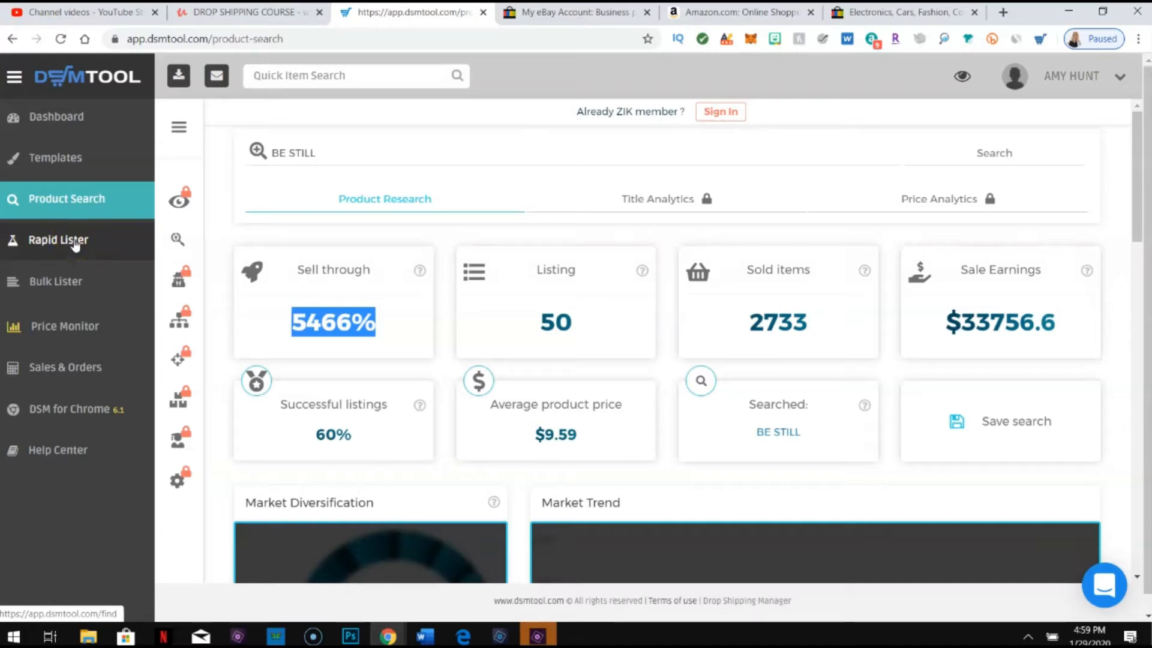
pyautogui.click(76, 243)
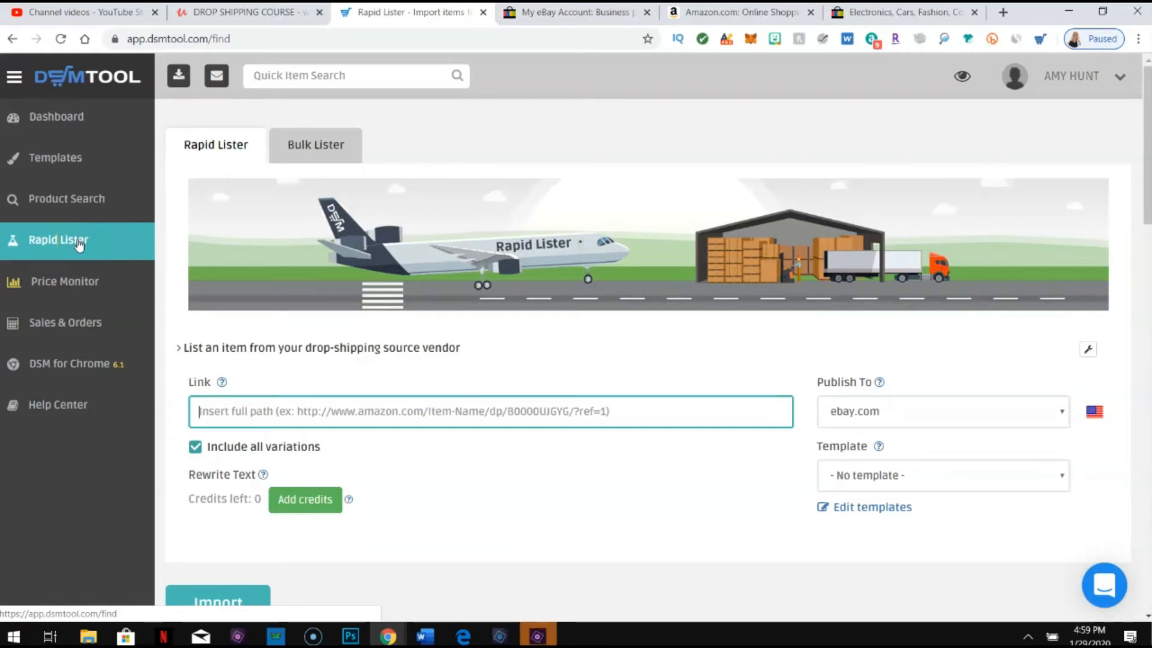
pyautogui.click(58, 244)
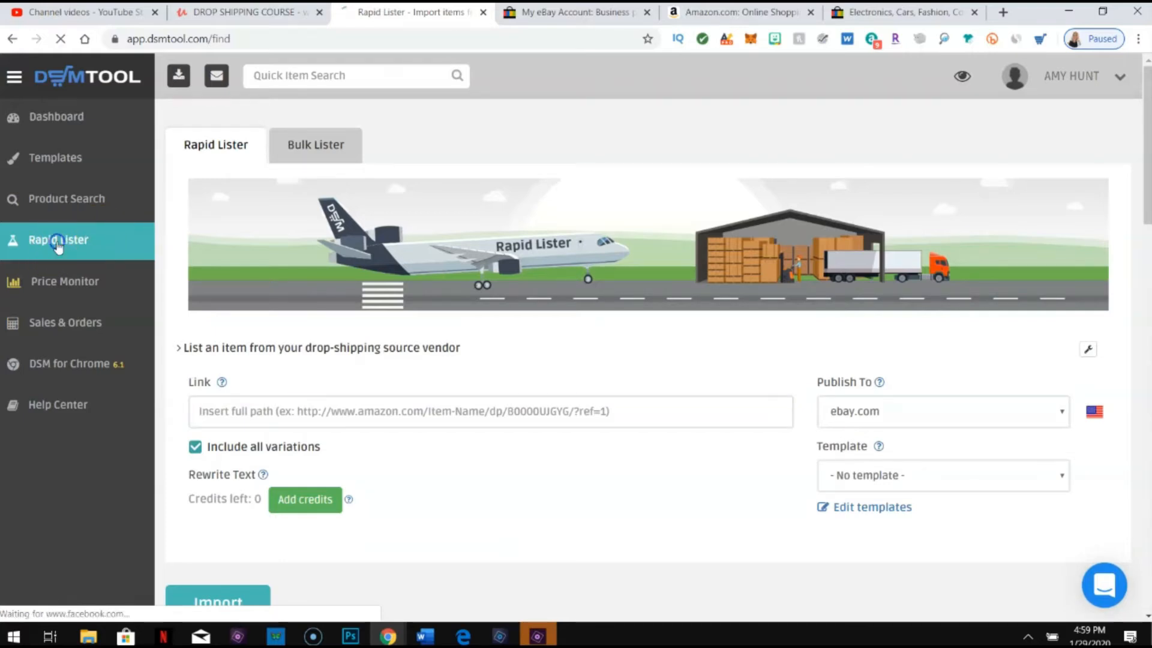
pyautogui.click(322, 149)
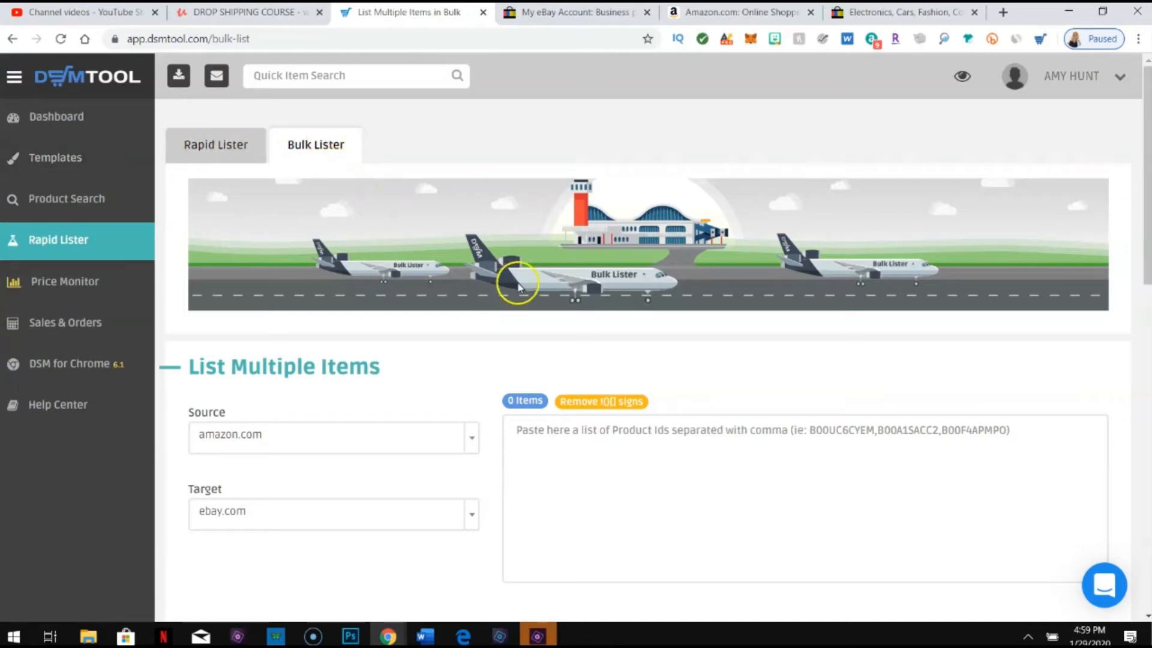
# Step: Look through the source vendors for the bulk listing and set the source to aliexpress.com
pyautogui.scroll(-2, 312, 335)
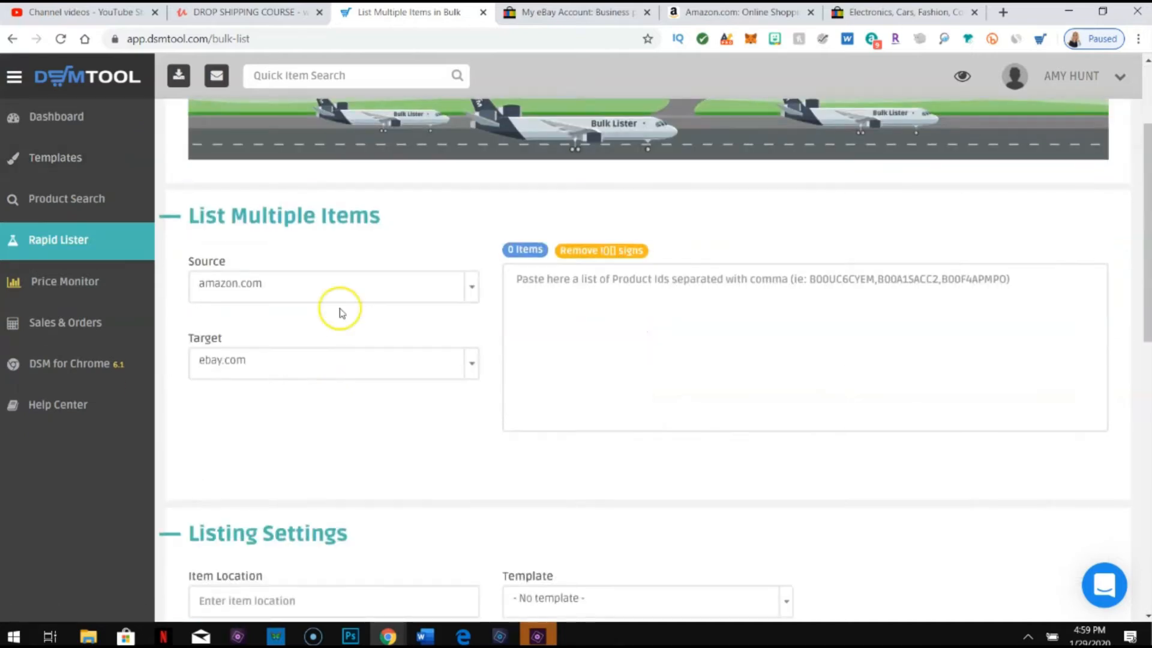
pyautogui.click(473, 290)
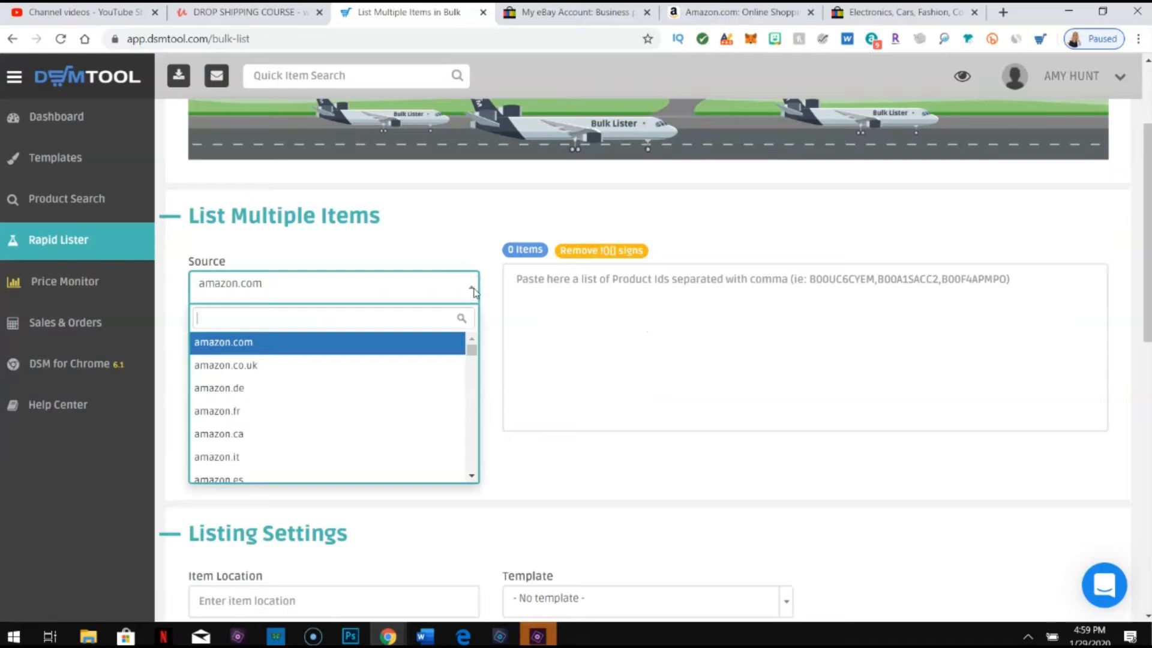
pyautogui.click(473, 290)
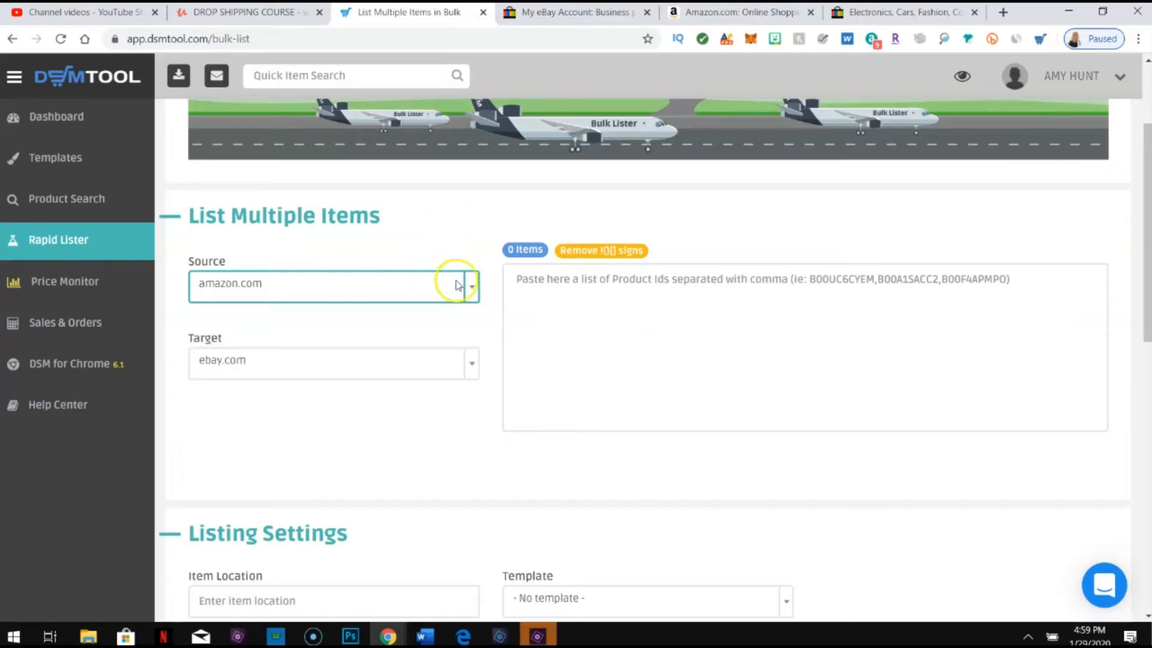
pyautogui.click(458, 285)
pyautogui.scroll(-10, 342, 378)
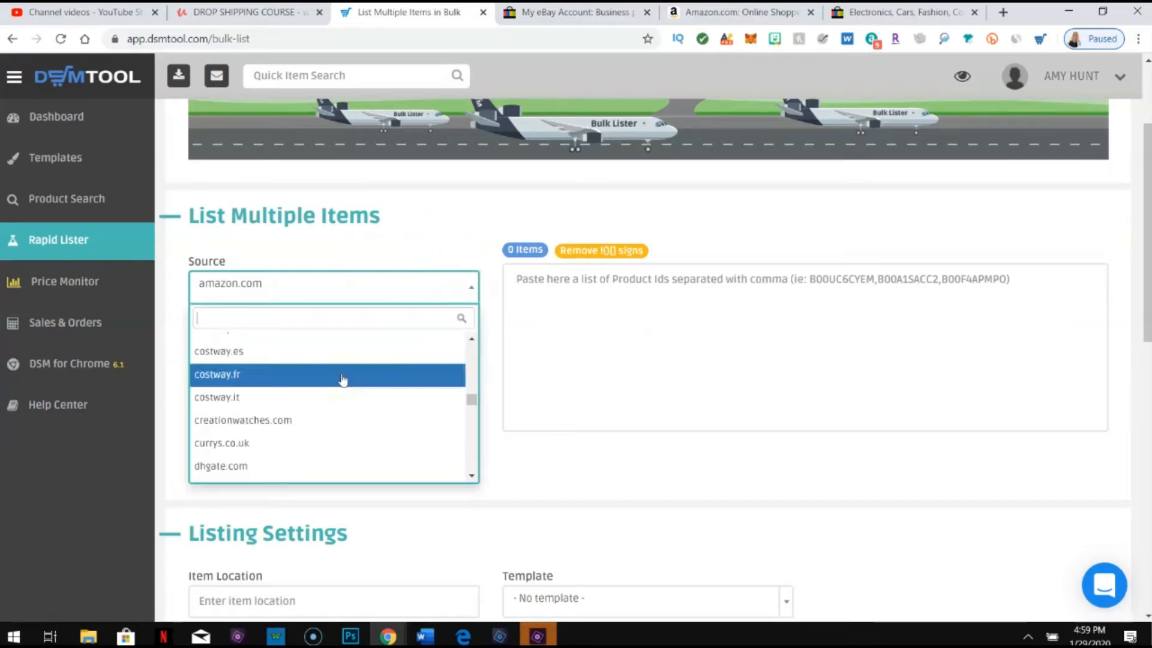
pyautogui.moveTo(470, 398); pyautogui.dragTo(470, 362)
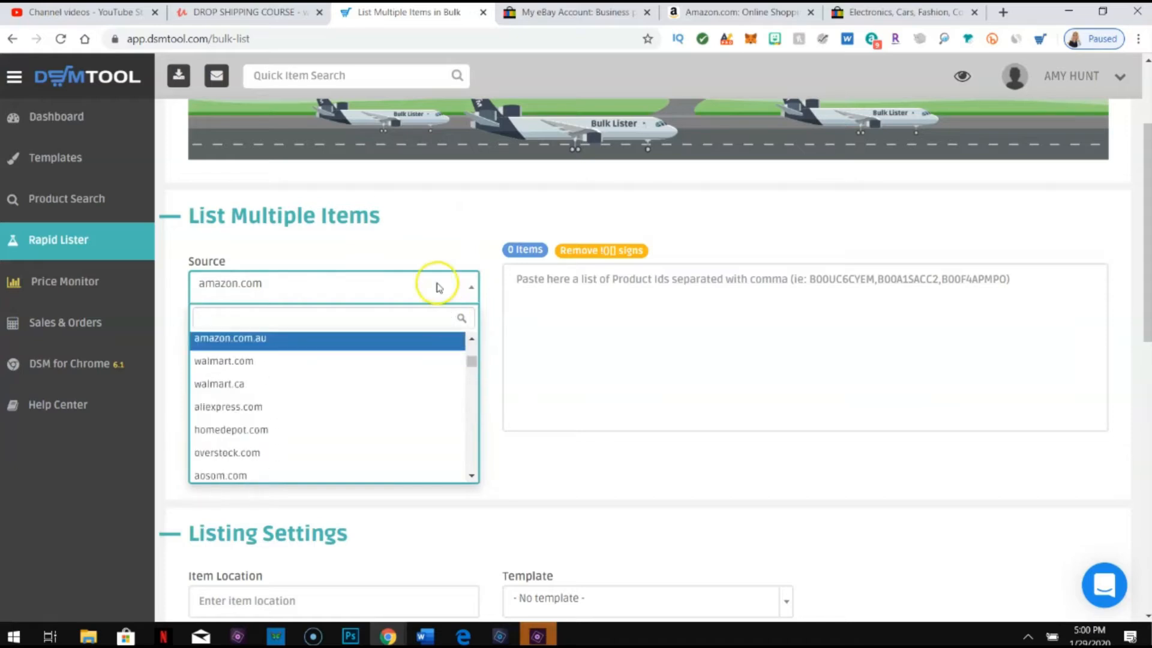
pyautogui.click(338, 406)
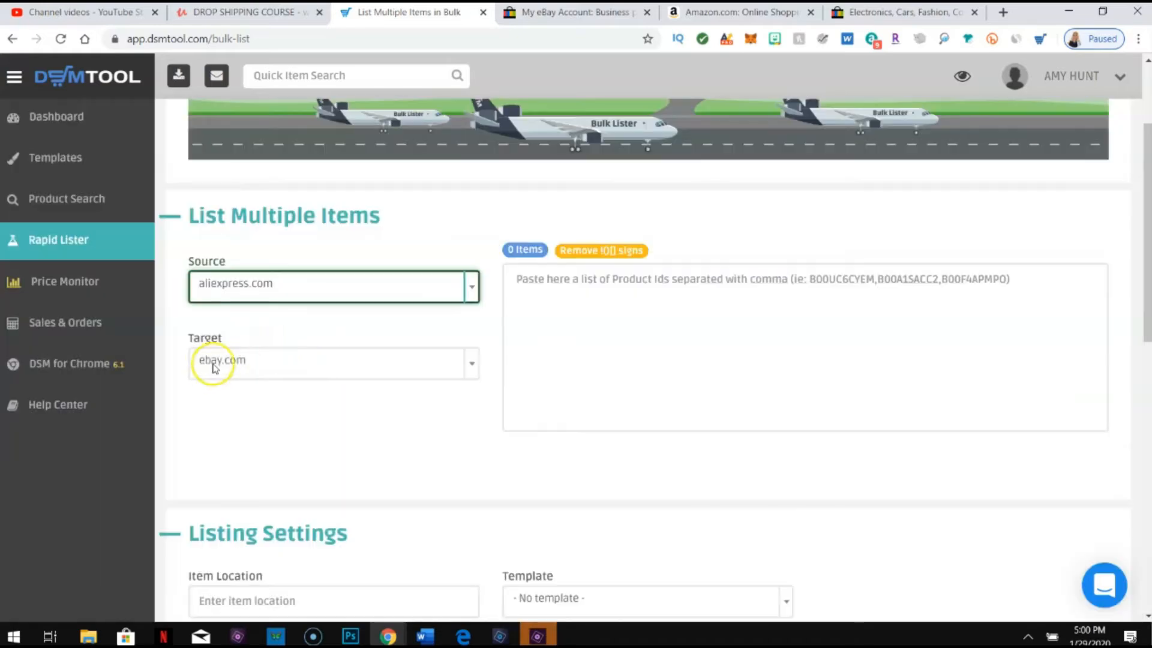
# Step: Look through the target marketplace options without changing the target, and activate the product ID list for entry
pyautogui.click(470, 364)
pyautogui.moveTo(473, 454)
pyautogui.mouseDown()
pyautogui.moveTo(473, 501)
pyautogui.moveTo(472, 448)
pyautogui.mouseUp()
pyautogui.click(478, 321)
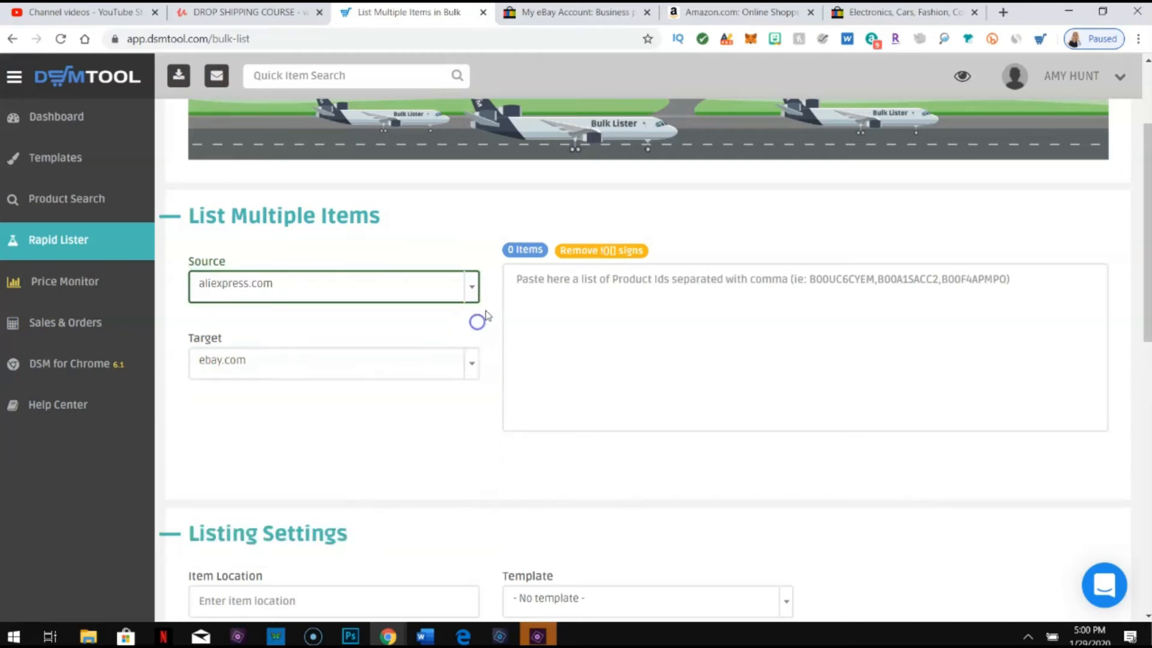
pyautogui.click(569, 281)
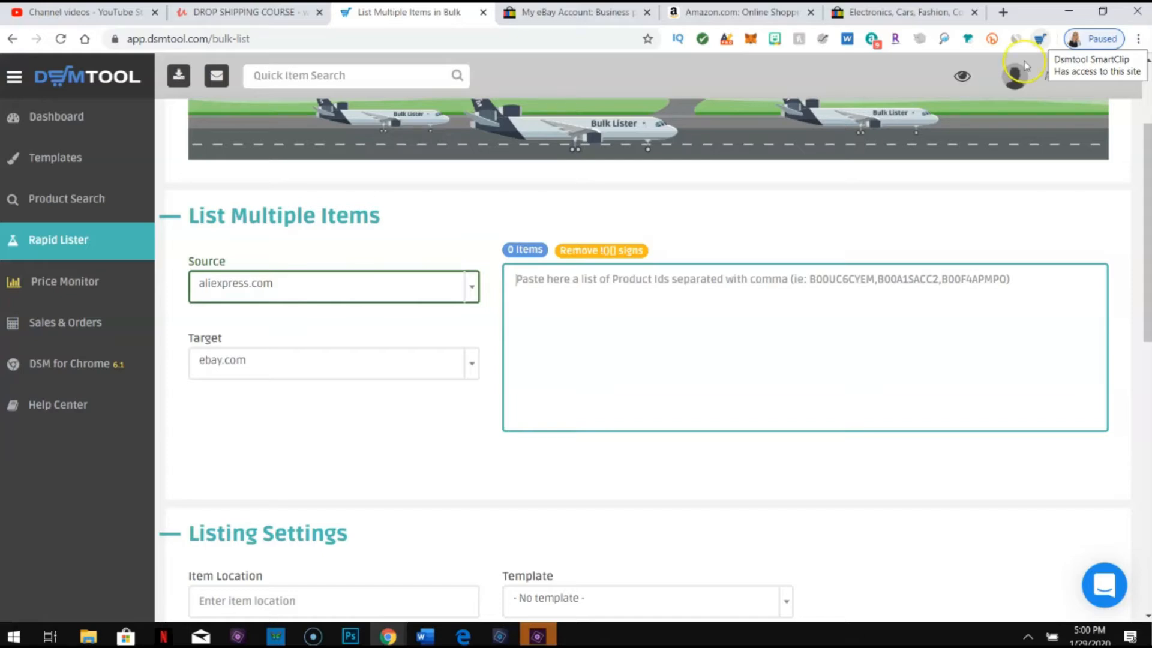
# Step: Set the item location to China in the bulk listing settings
pyautogui.scroll(-4, 380, 390)
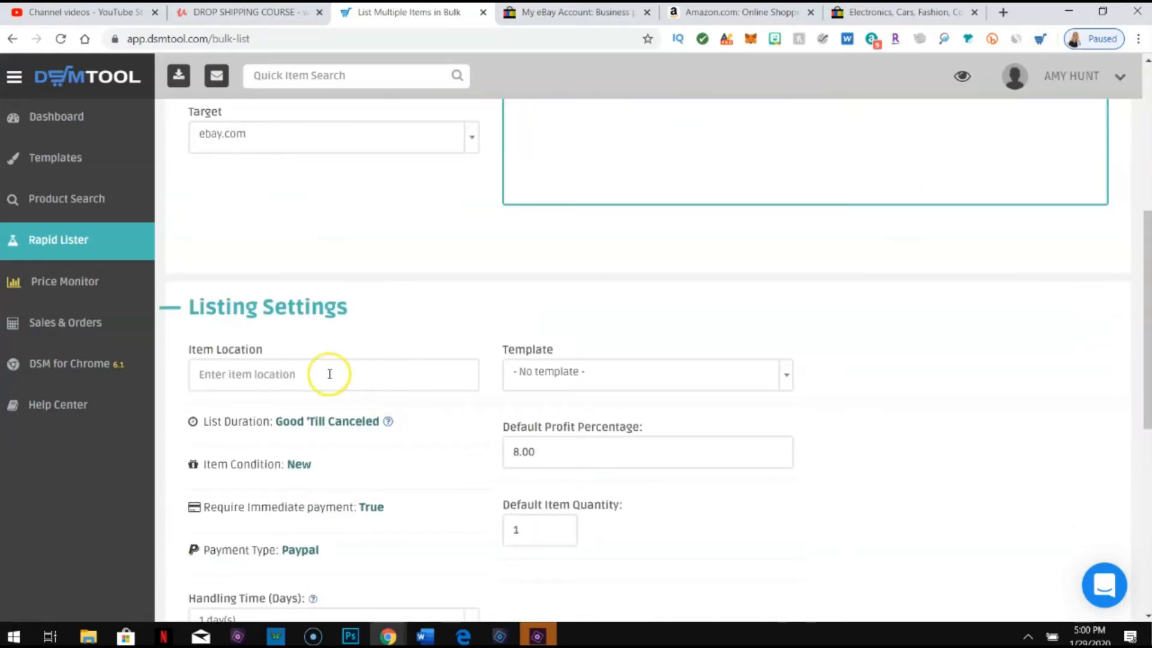
pyautogui.scroll(-2, 265, 308)
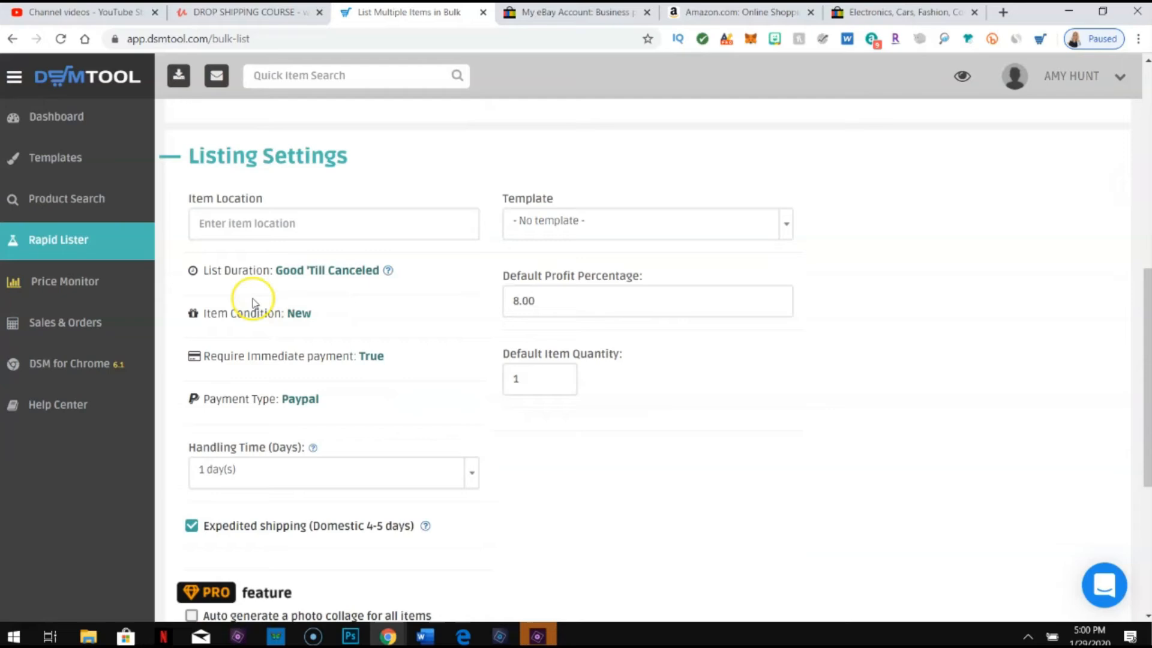
pyautogui.click(260, 219)
pyautogui.write('ch')
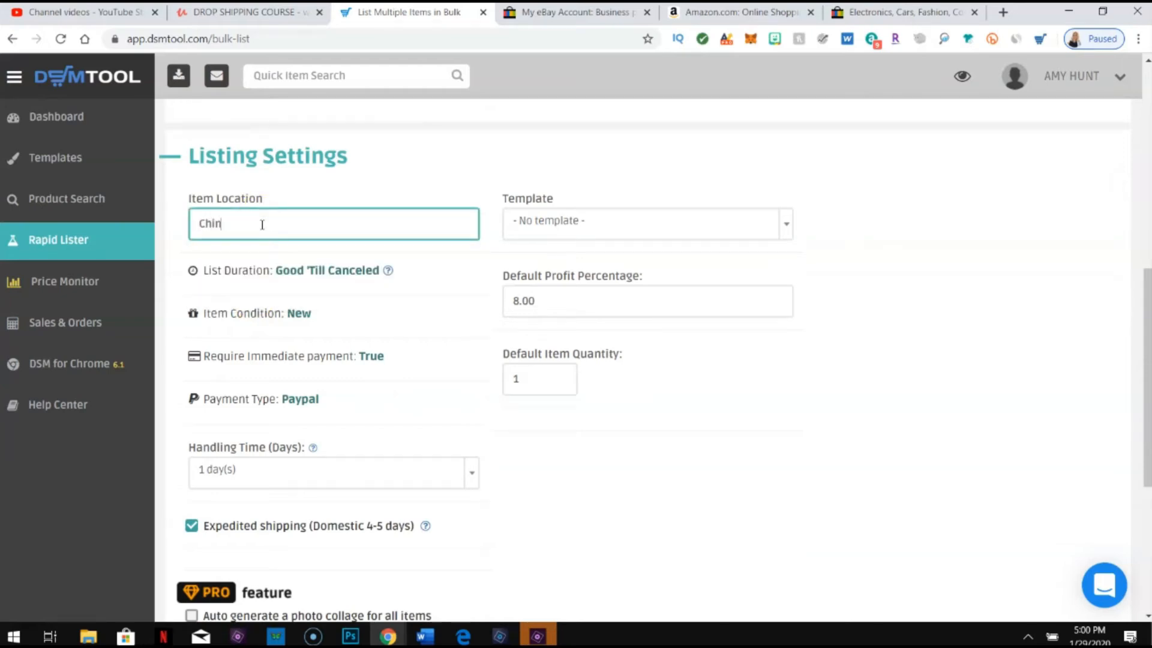
pyautogui.press('Tab')
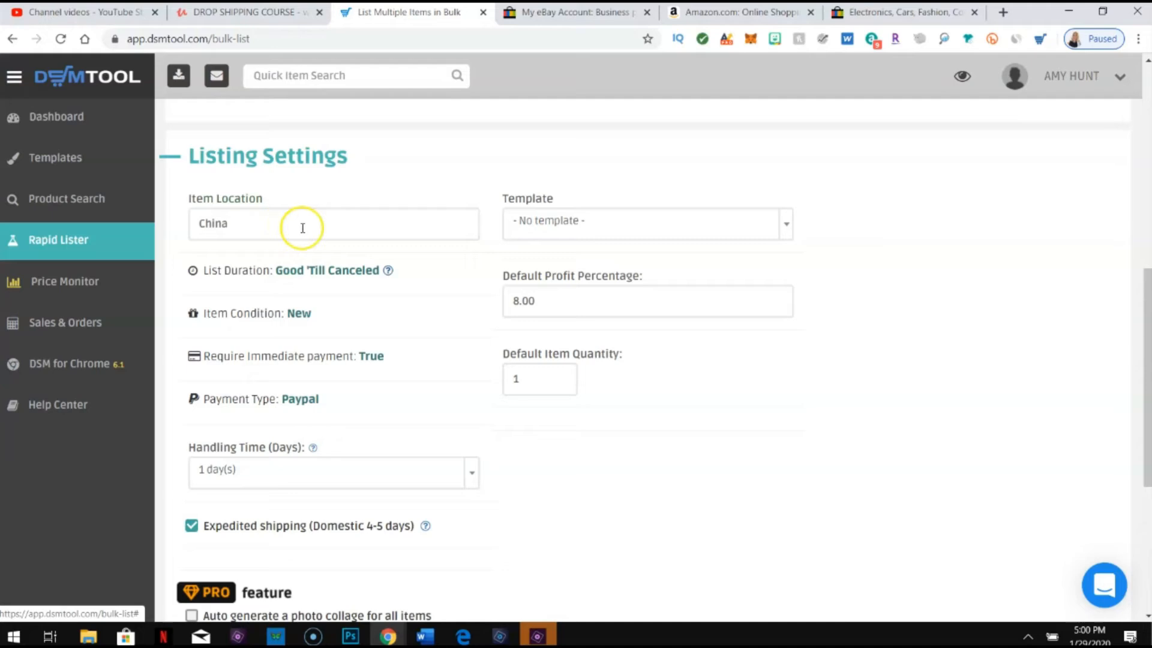
# Step: Set the template to Gift Shop in the bulk listing settings
pyautogui.click(685, 228)
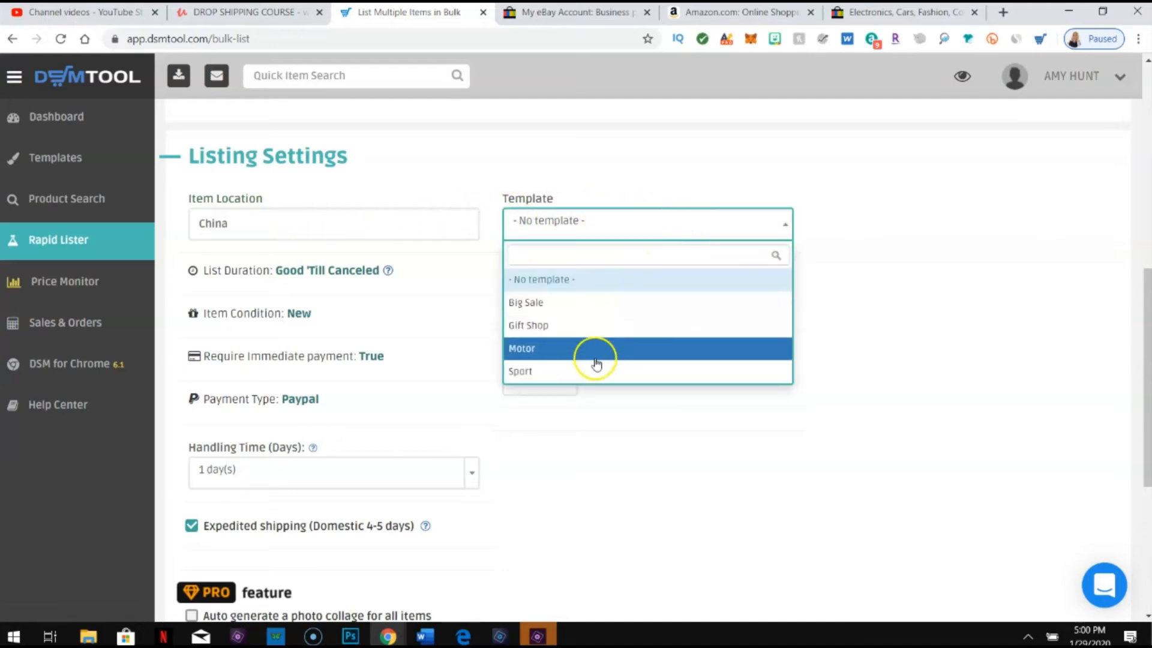
pyautogui.click(564, 325)
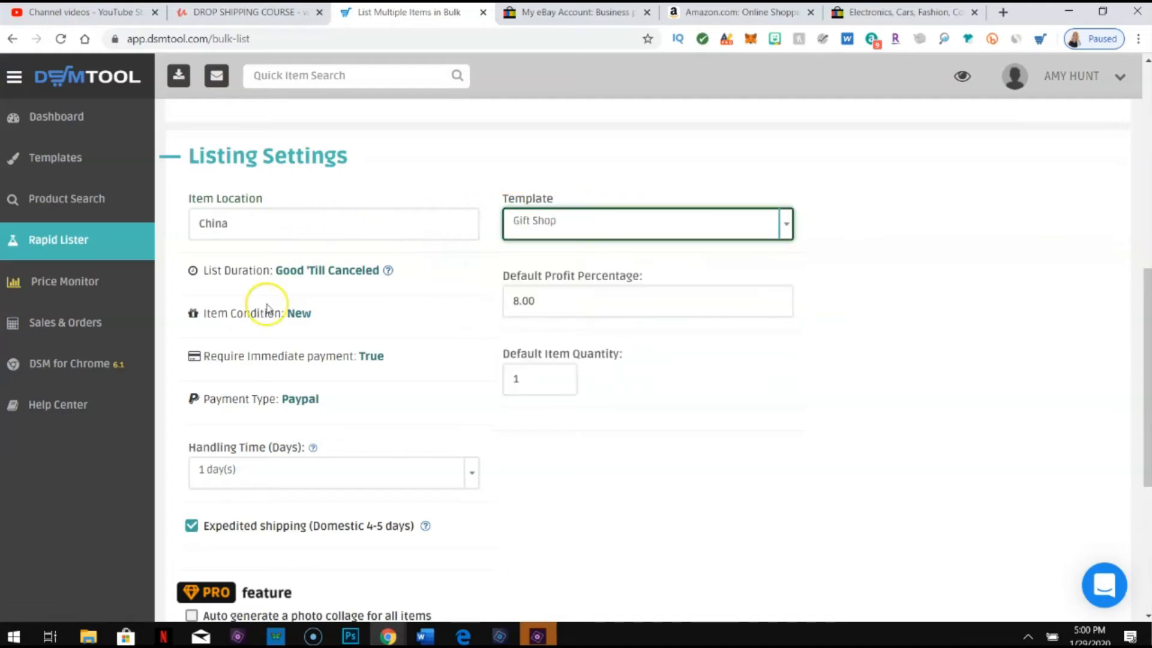
pyautogui.scroll(3, 167, 335)
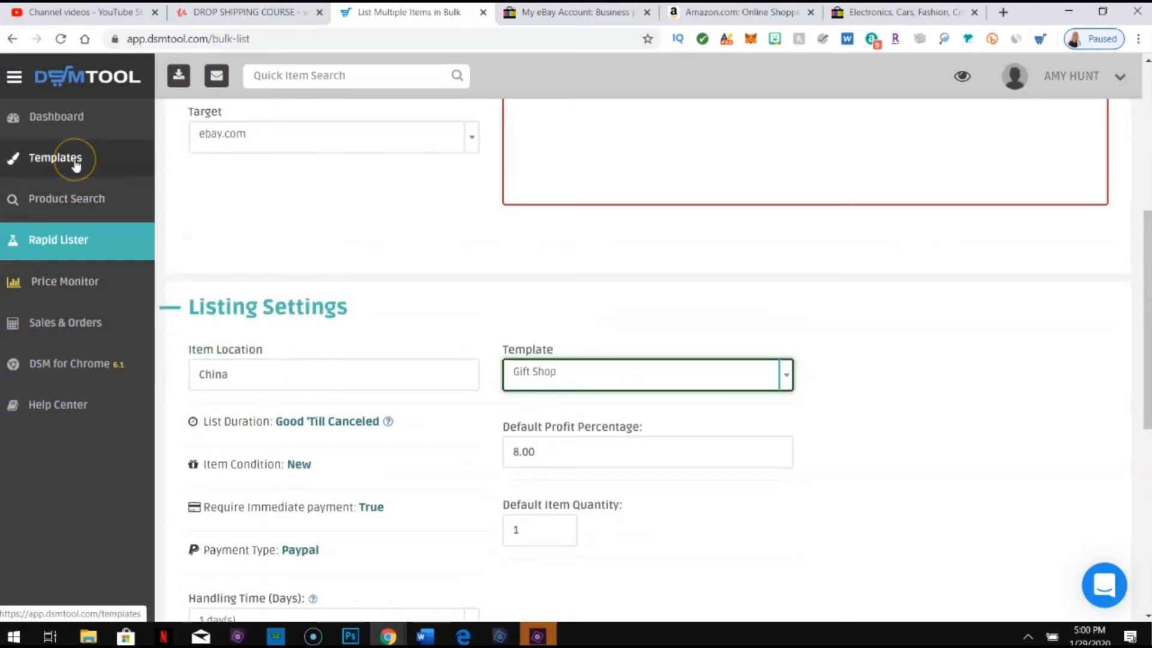
# Step: Open the listing templates and look through the free, PRO and paid category designs
pyautogui.click(75, 164)
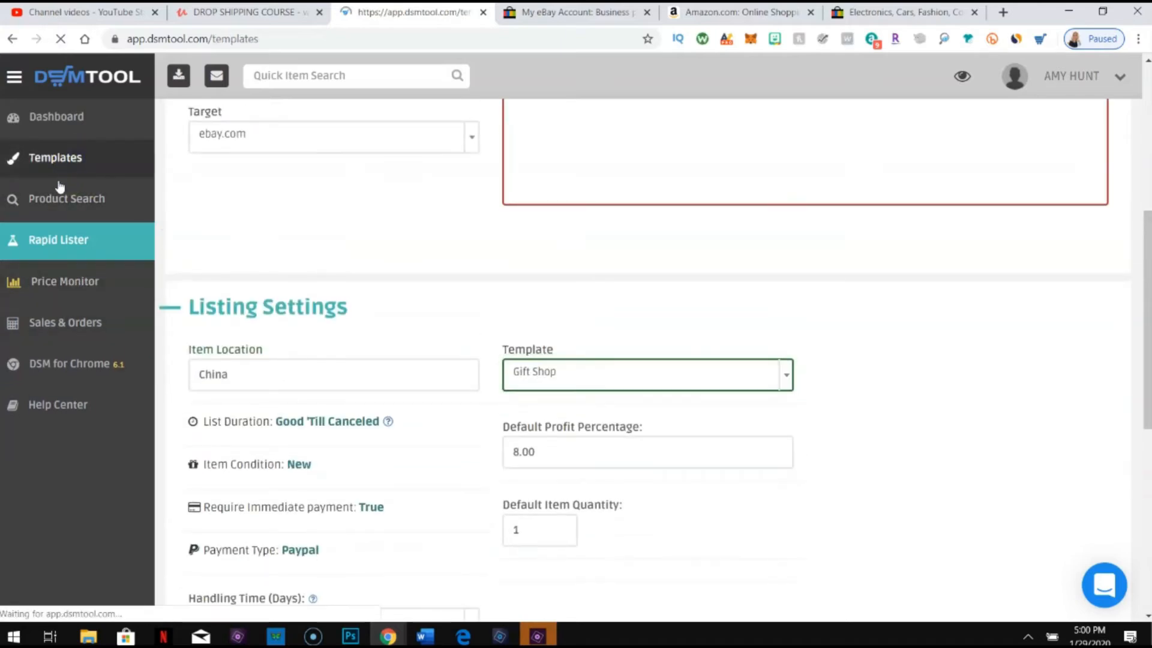
pyautogui.scroll(-10, 399, 363)
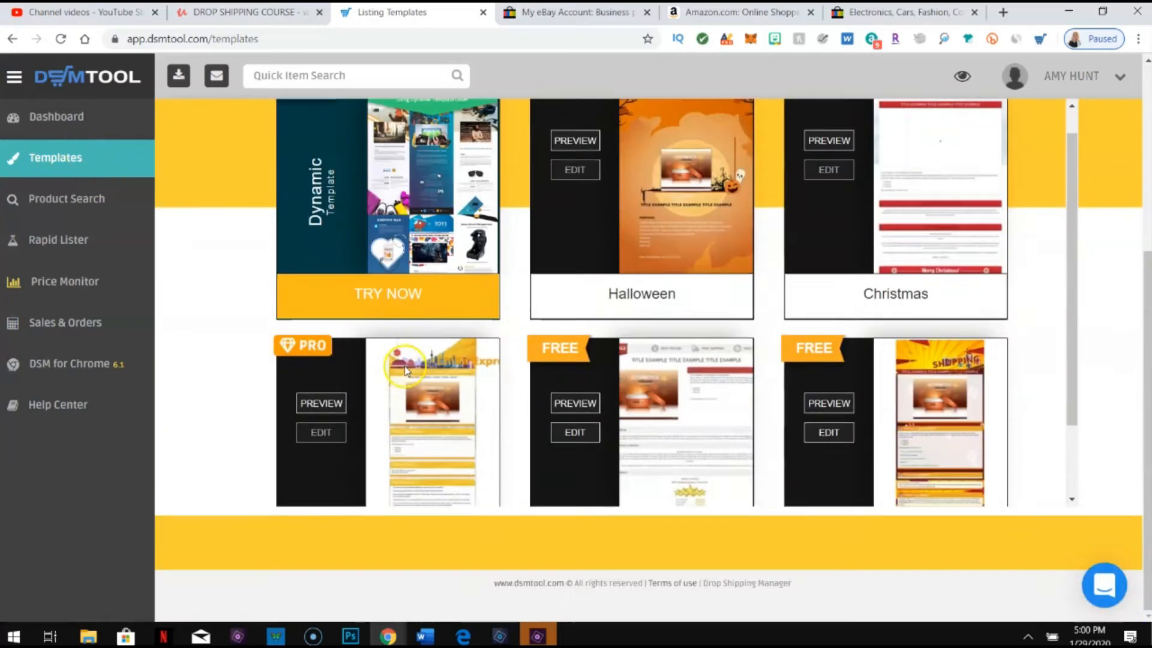
pyautogui.scroll(-5, 639, 406)
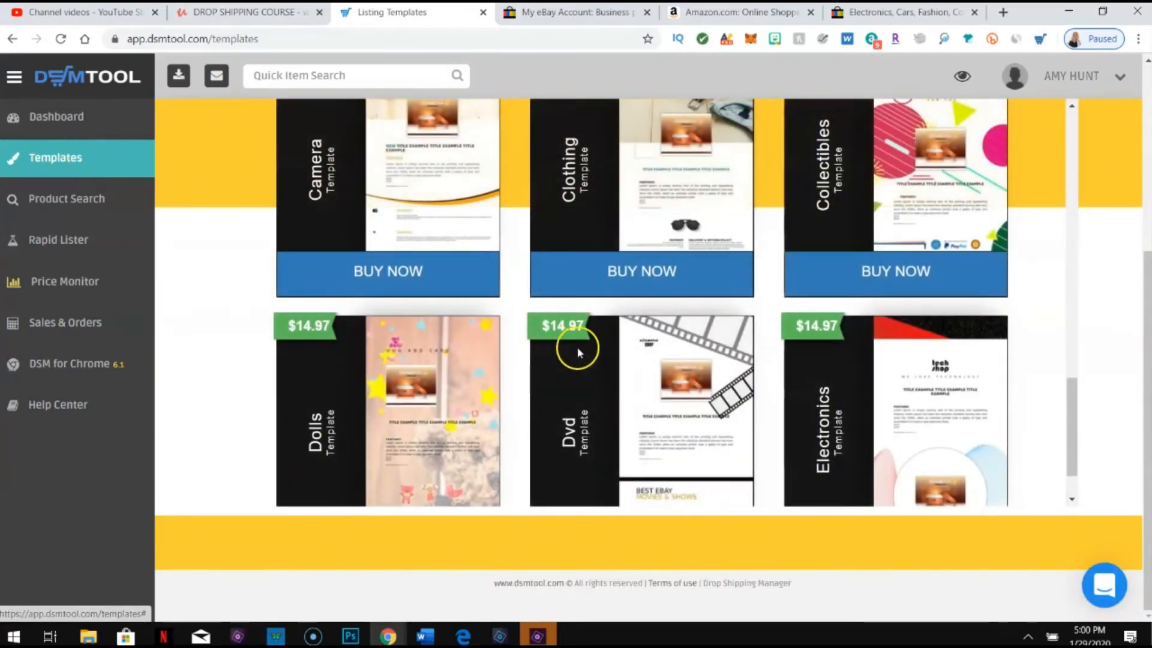
pyautogui.scroll(-1, 315, 382)
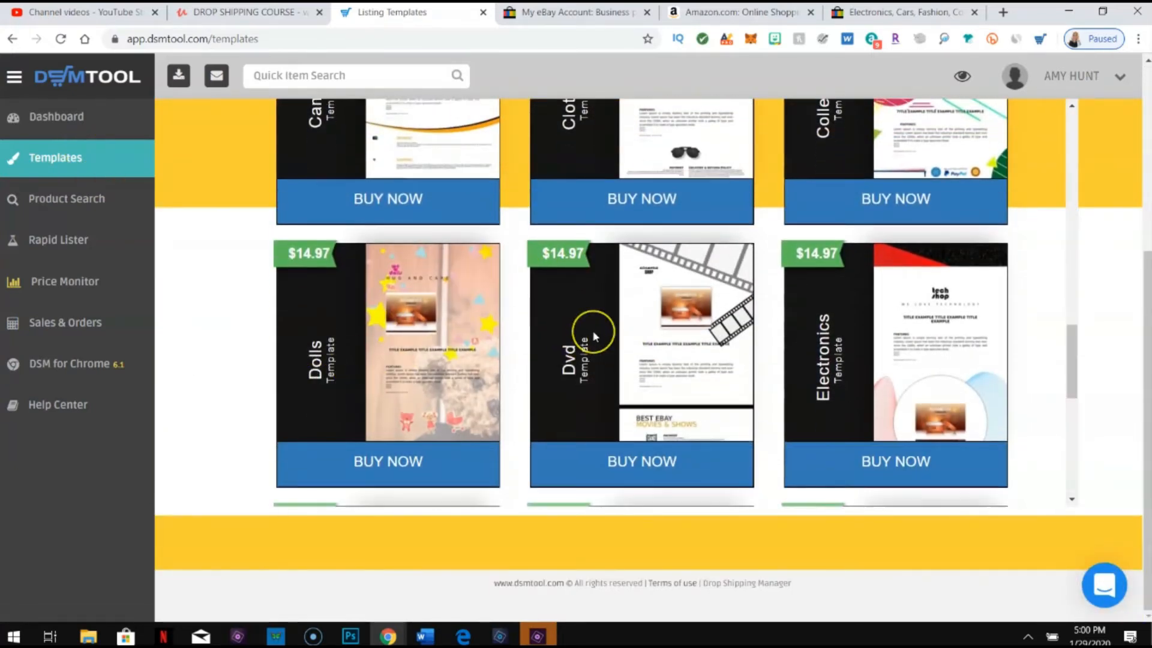
pyautogui.scroll(-4, 592, 330)
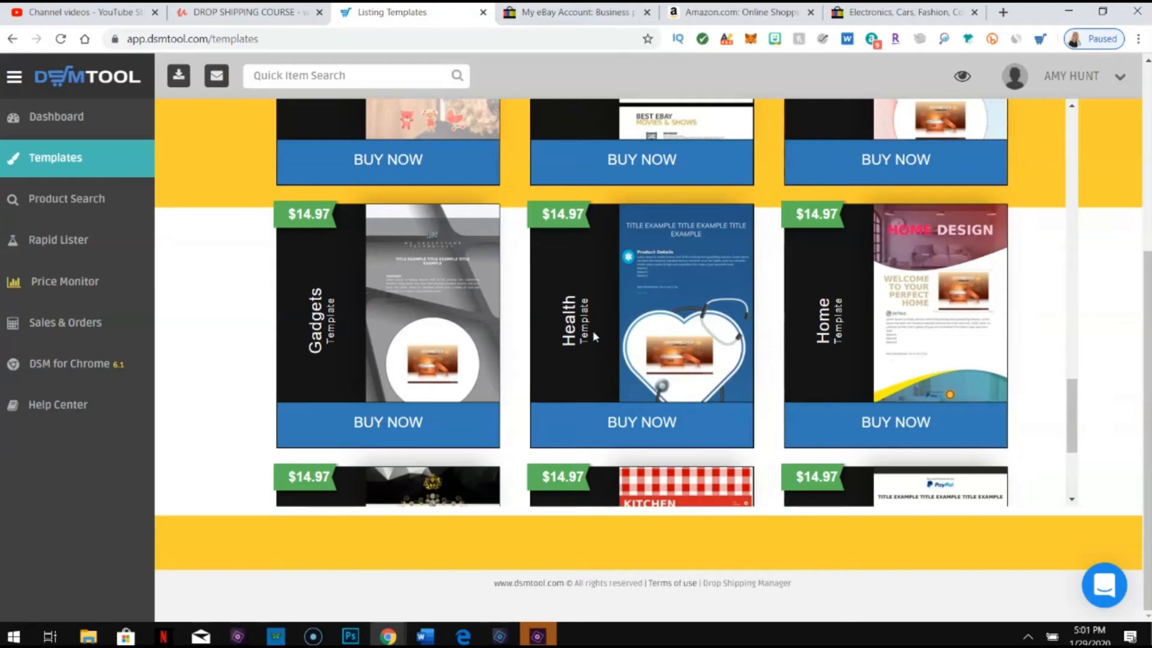
pyautogui.click(667, 415)
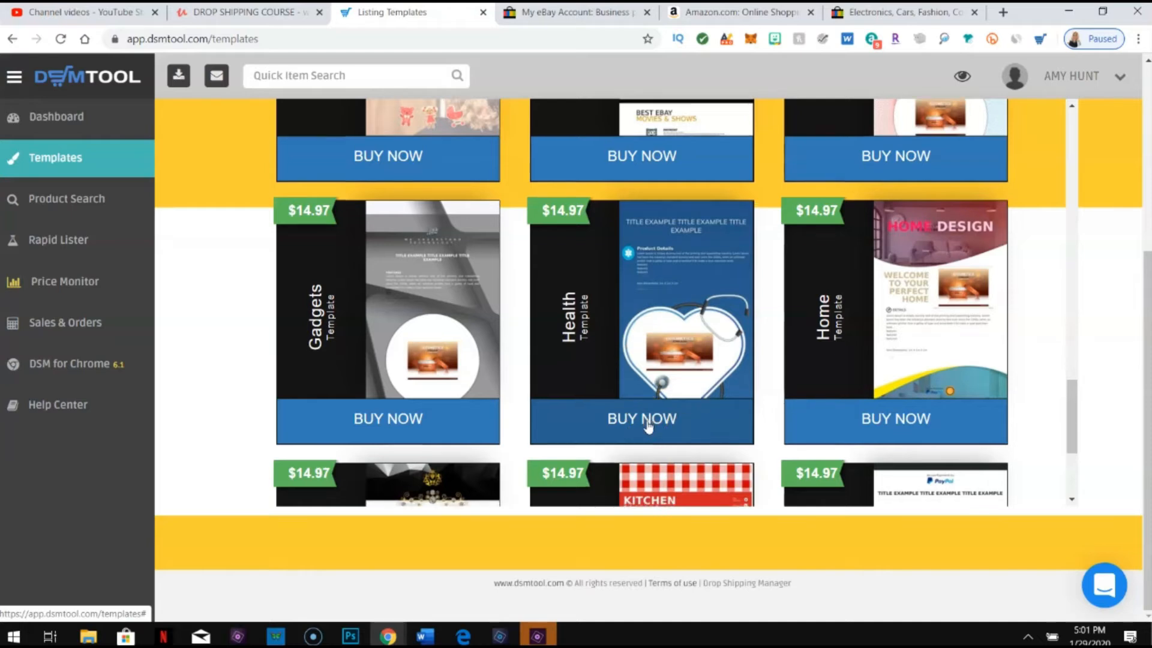
pyautogui.scroll(-5, 648, 426)
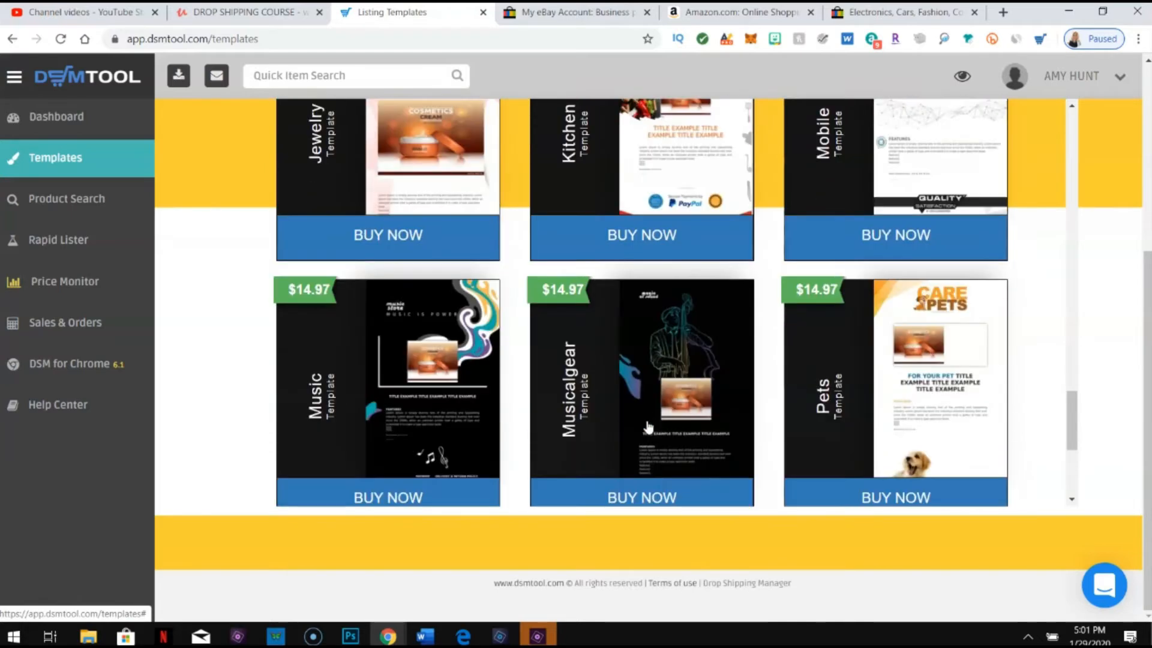
pyautogui.scroll(12, 576, 399)
pyautogui.scroll(10, 574, 394)
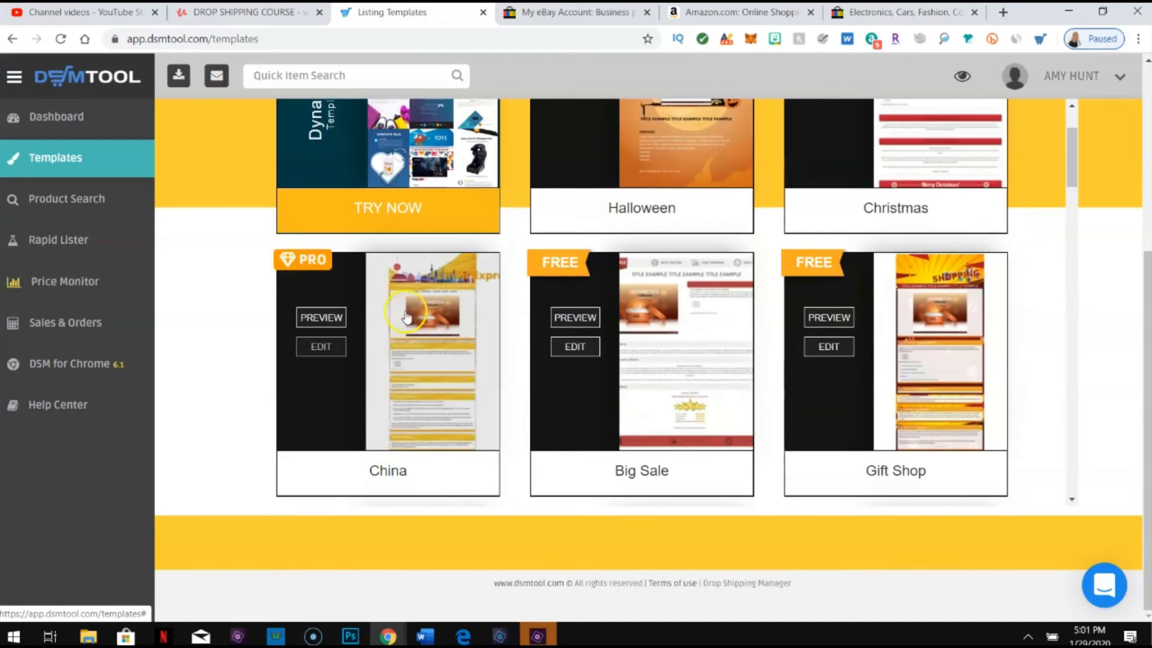
pyautogui.scroll(5, 246, 290)
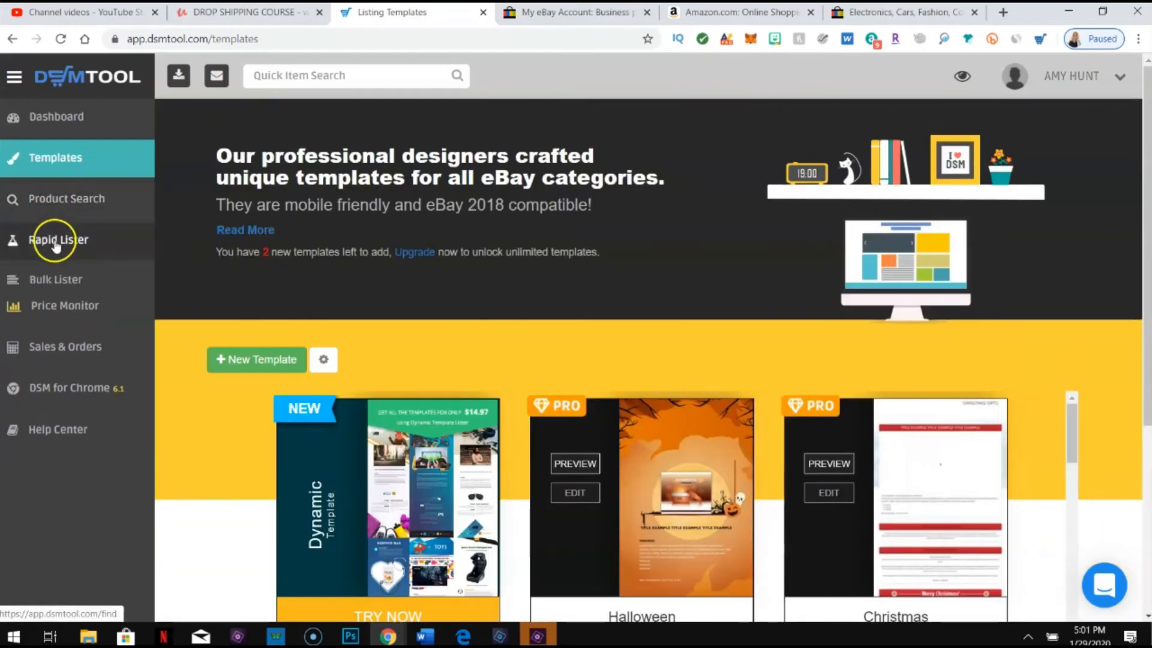
# Step: Return to the Rapid Lister and set its template to Gift Shop for the single-item import
pyautogui.click(31, 242)
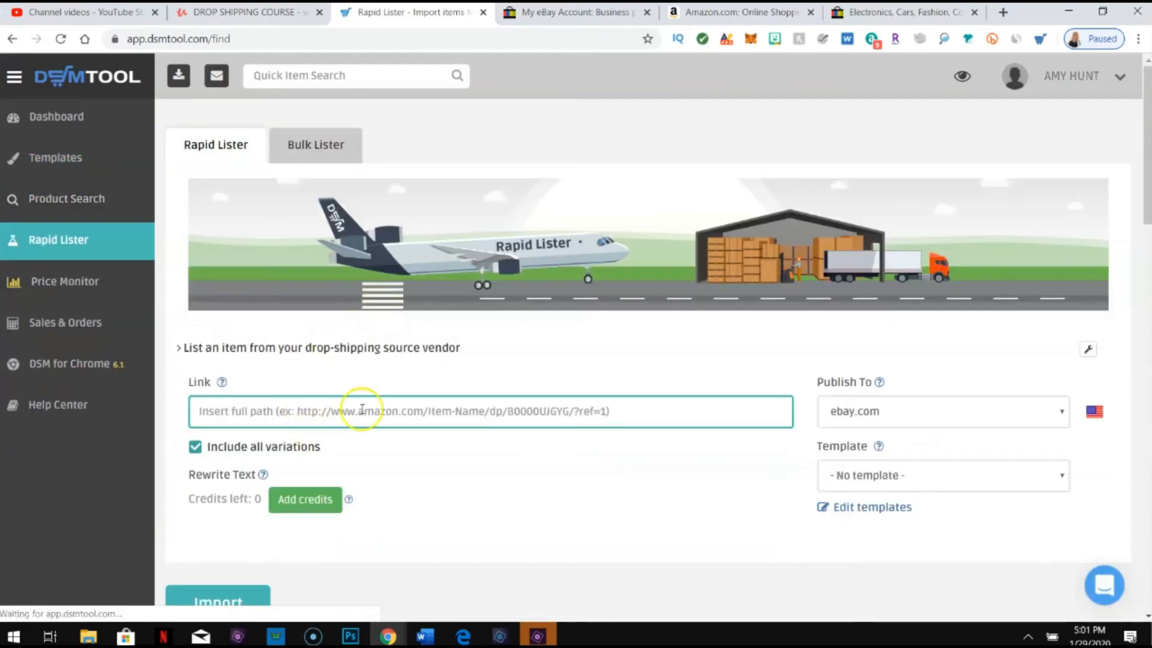
pyautogui.click(880, 475)
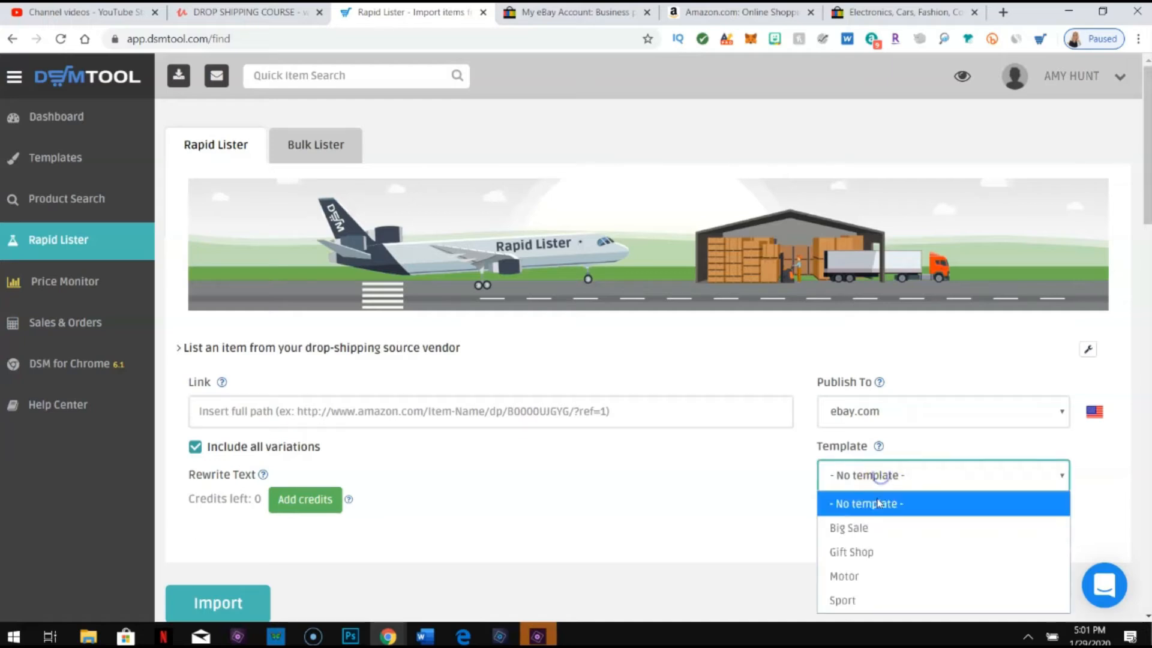
pyautogui.click(864, 552)
# Step: Open AliExpress from the supported suppliers and search it for "be still tshirt christian"
pyautogui.scroll(-4, 462, 468)
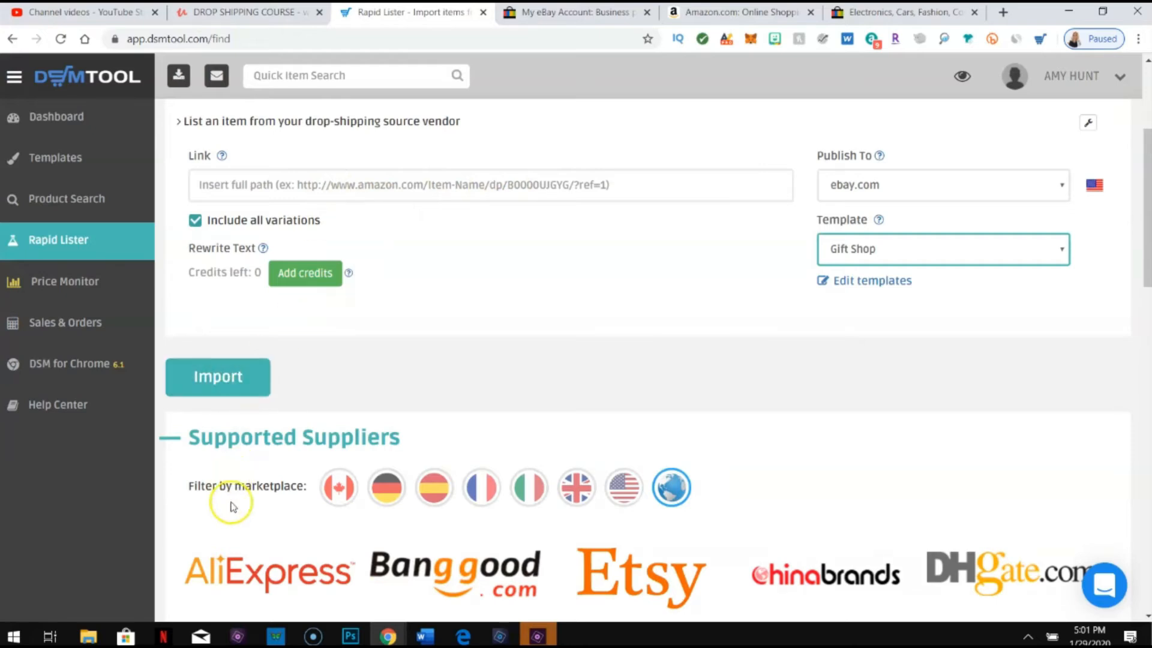
pyautogui.click(242, 580)
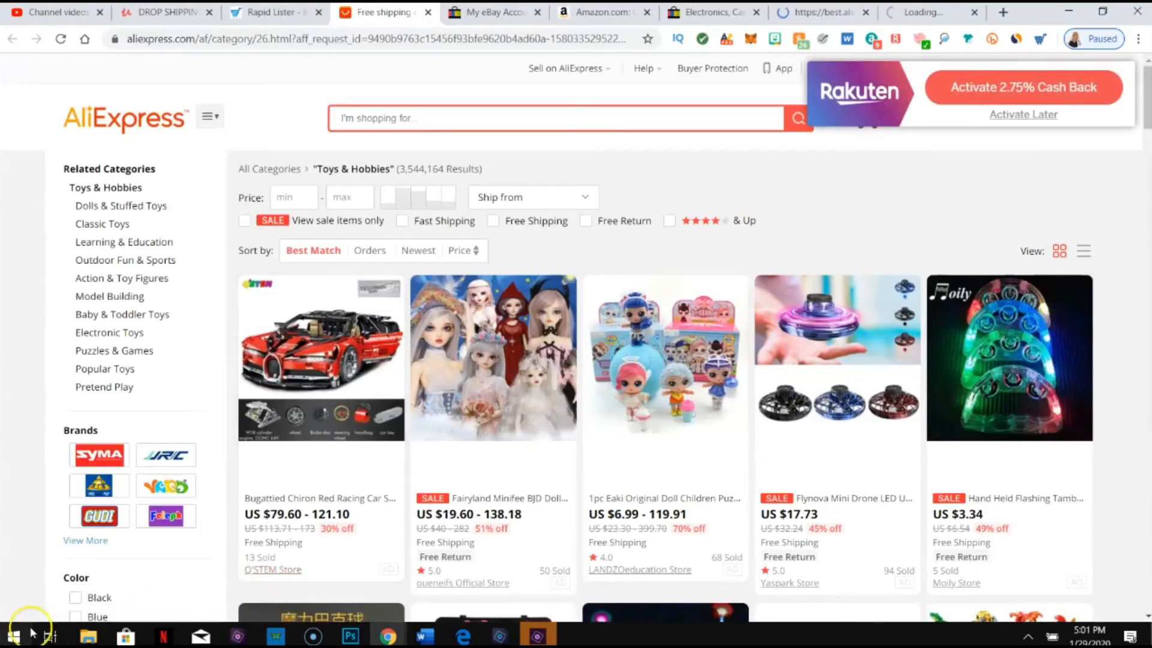
pyautogui.click(431, 116)
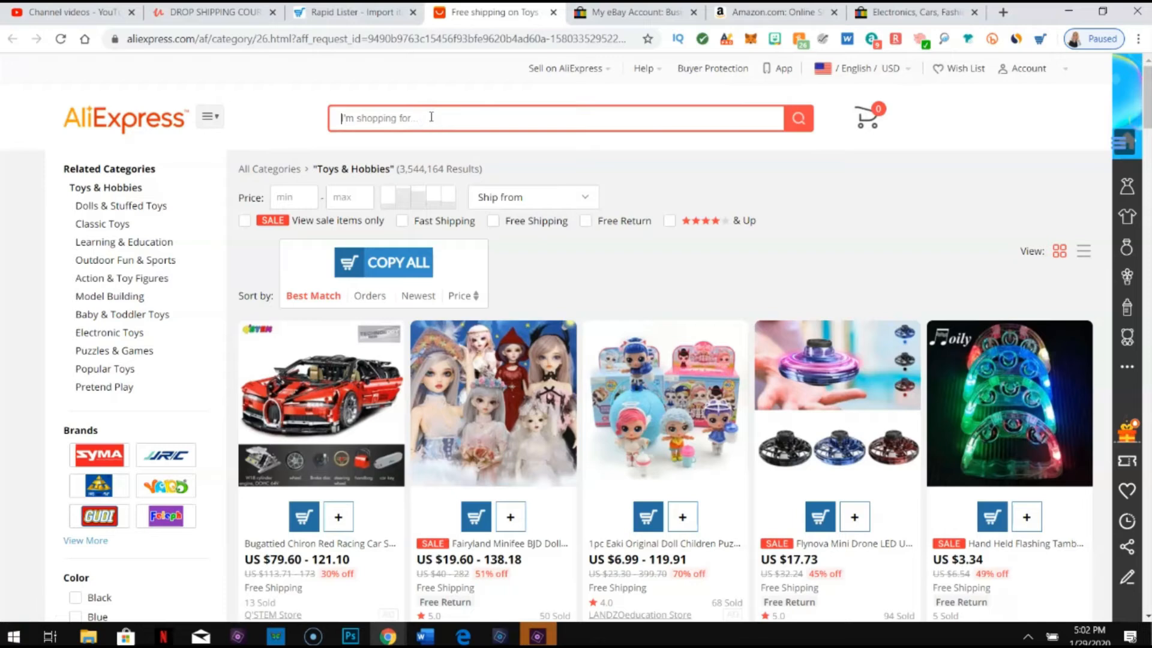
pyautogui.write('be st')
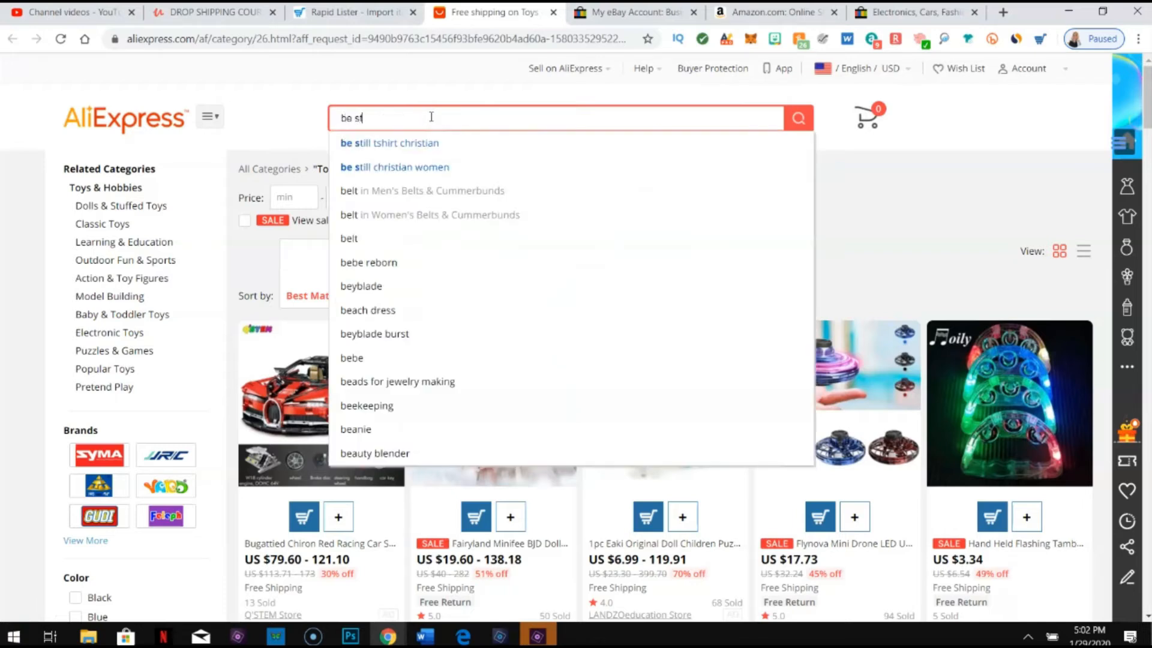
pyautogui.write('ill and')
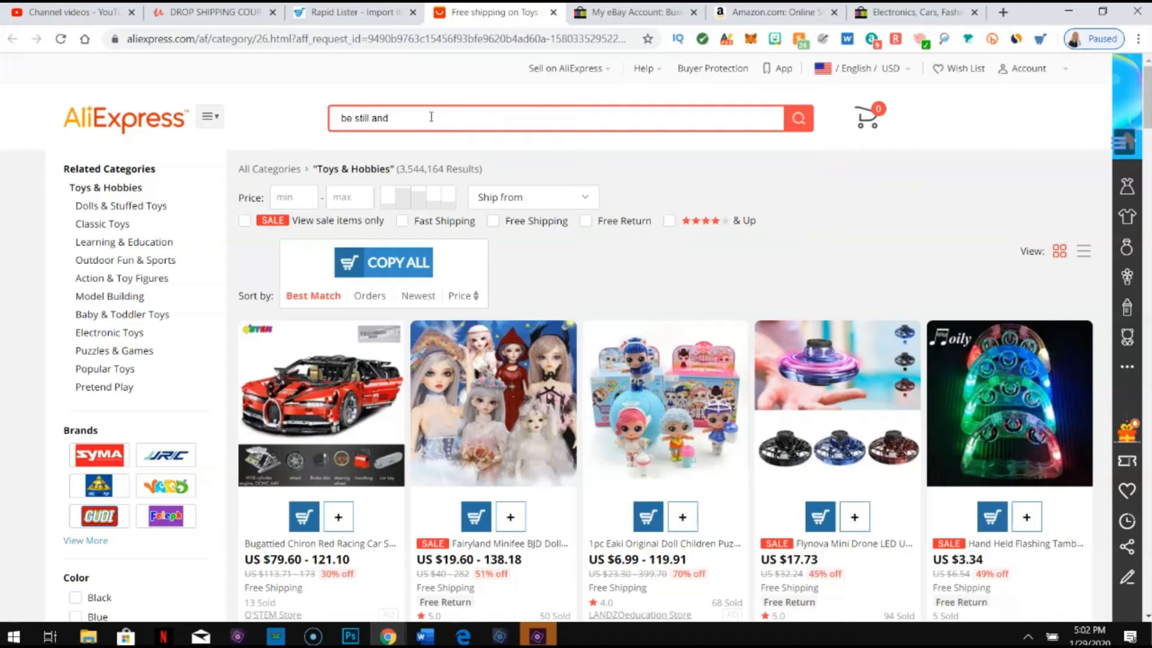
pyautogui.press('BackSpace')
pyautogui.press('BackSpace')
pyautogui.press('BackSpace')
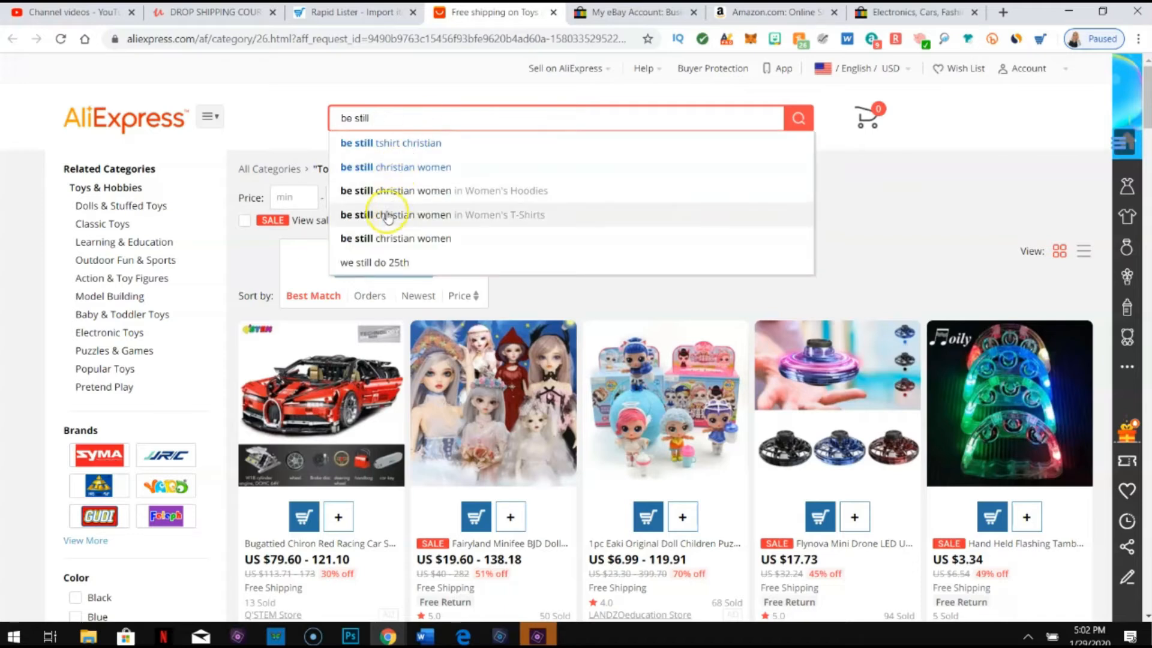
pyautogui.click(429, 144)
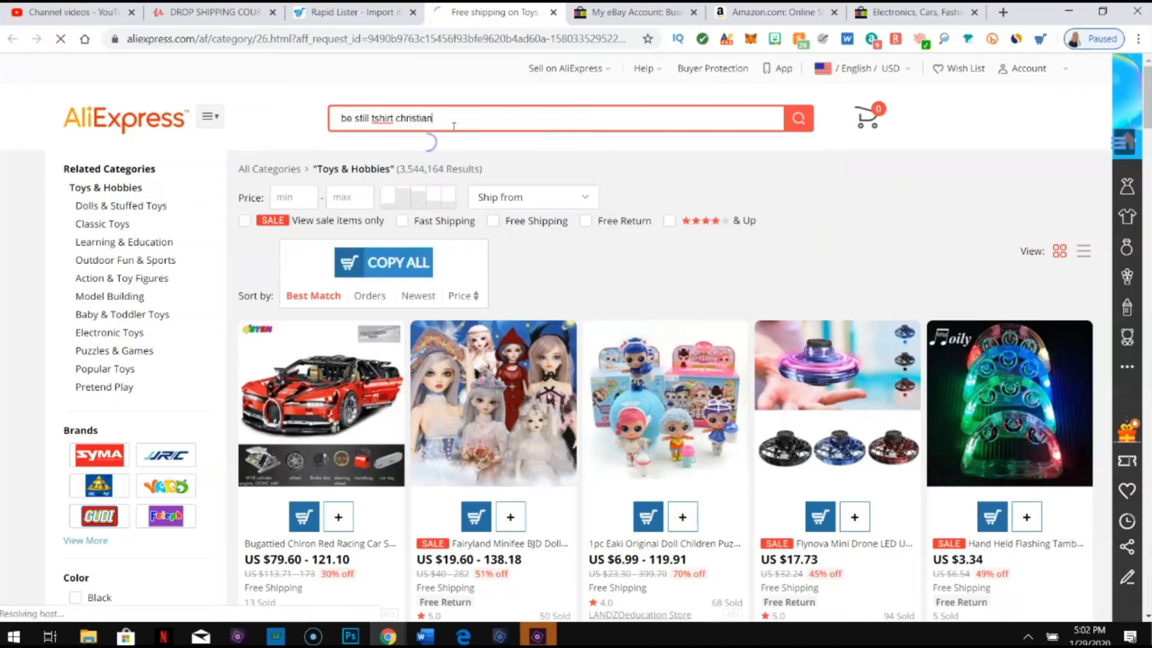
pyautogui.click(795, 121)
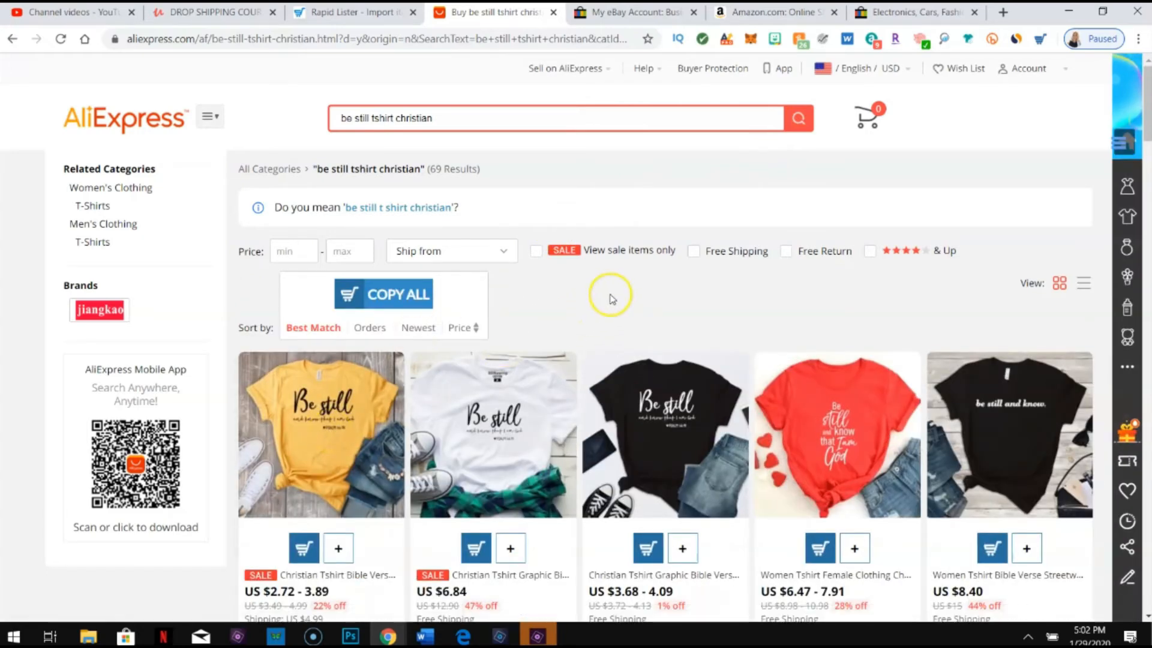
# Step: Look through the T-shirt search results, examining the per-item listing options and the Copy All option
pyautogui.scroll(-7, 609, 290)
pyautogui.scroll(-8, 609, 298)
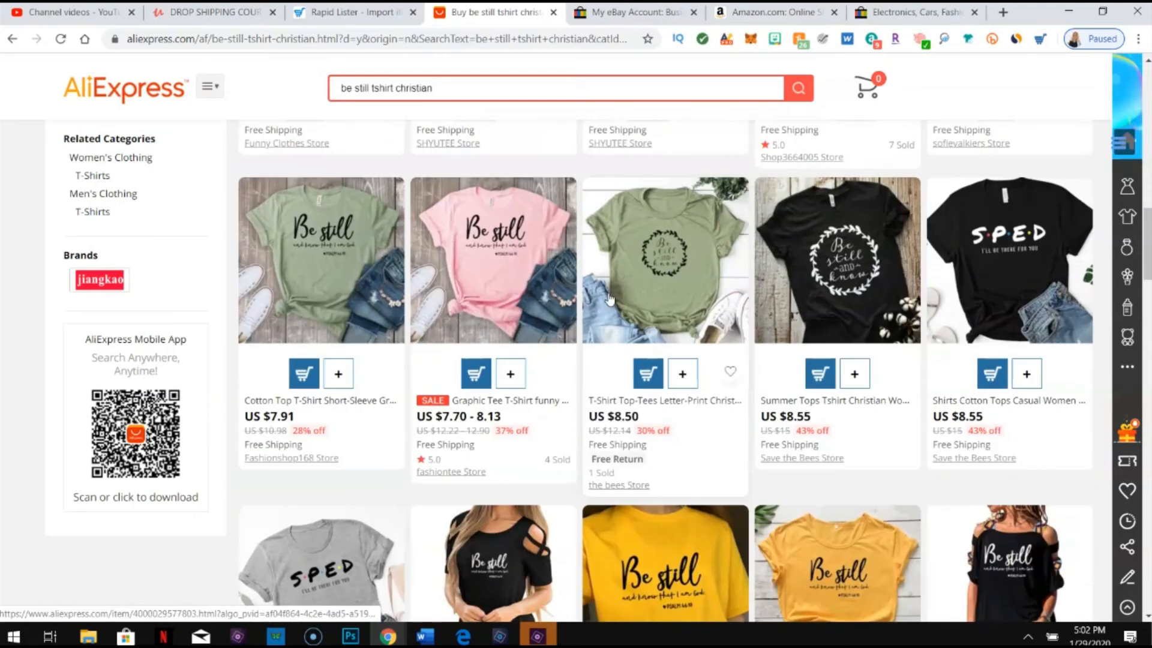
pyautogui.scroll(15, 582, 211)
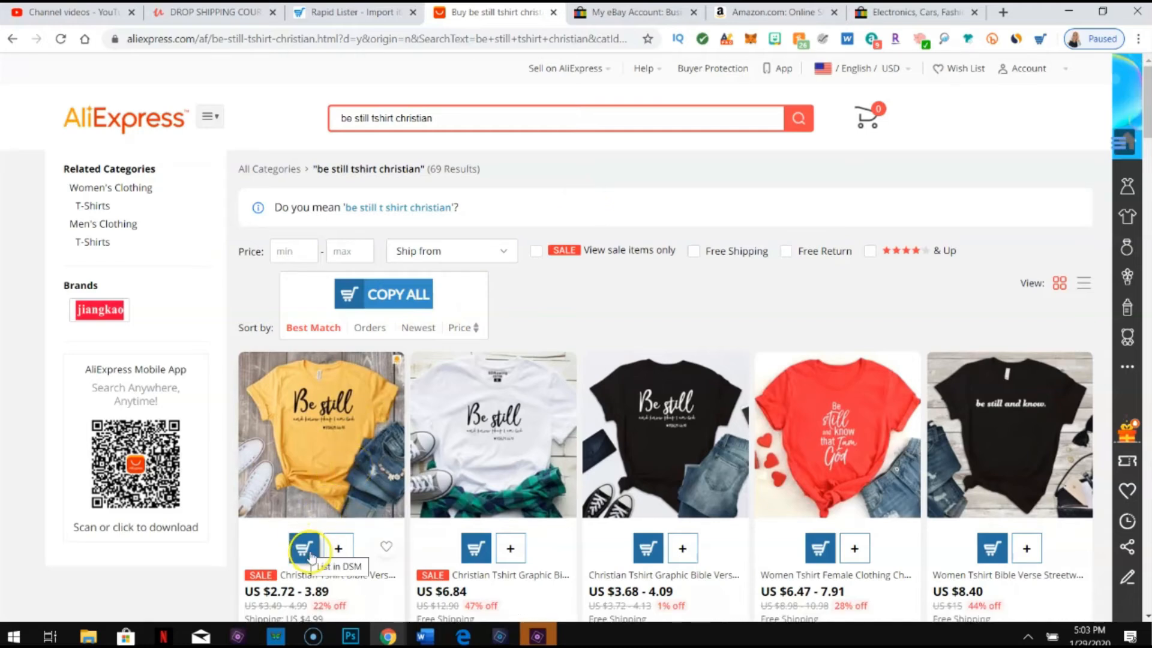
pyautogui.scroll(-3, 309, 549)
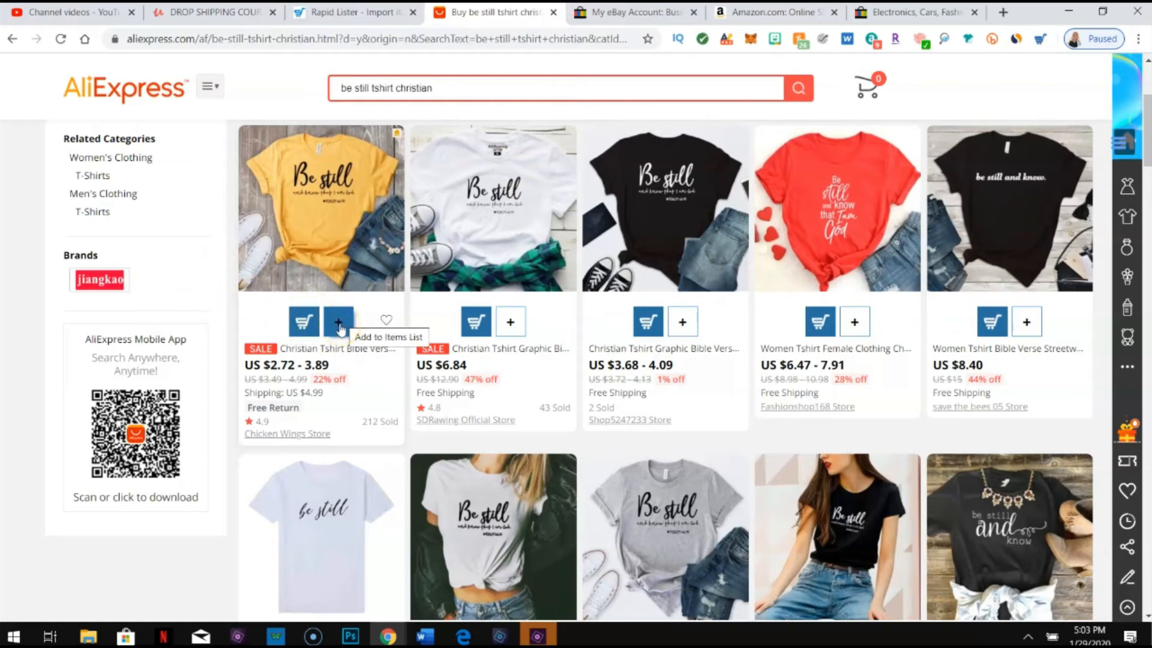
pyautogui.scroll(3, 339, 329)
pyautogui.click(393, 221)
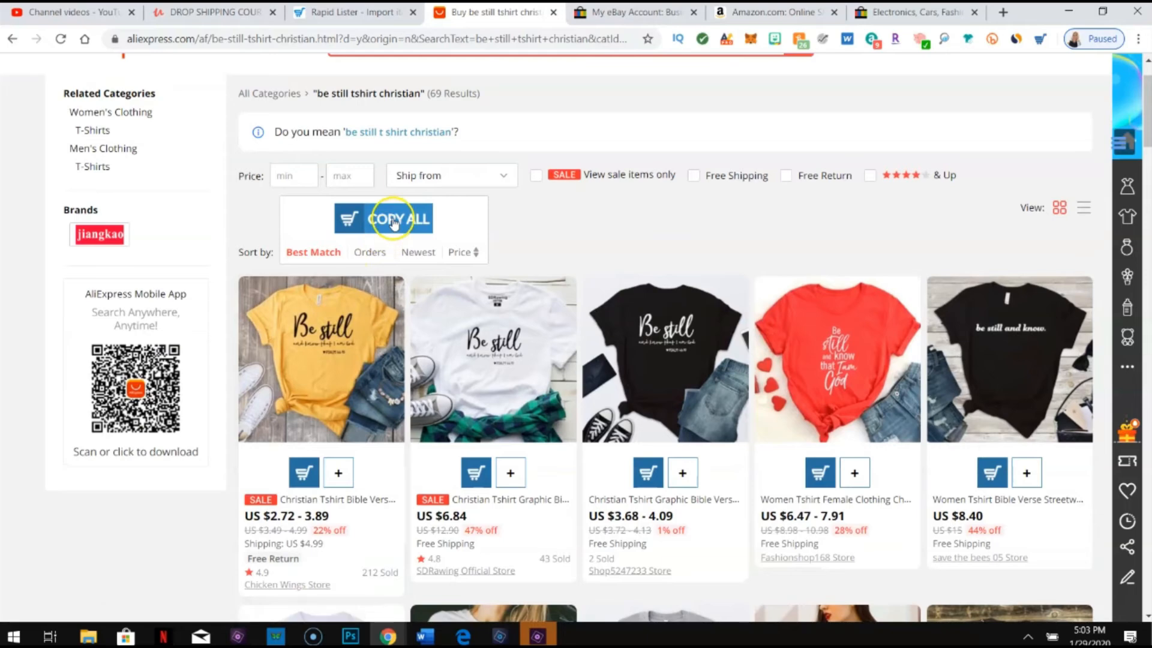
pyautogui.scroll(-10, 645, 292)
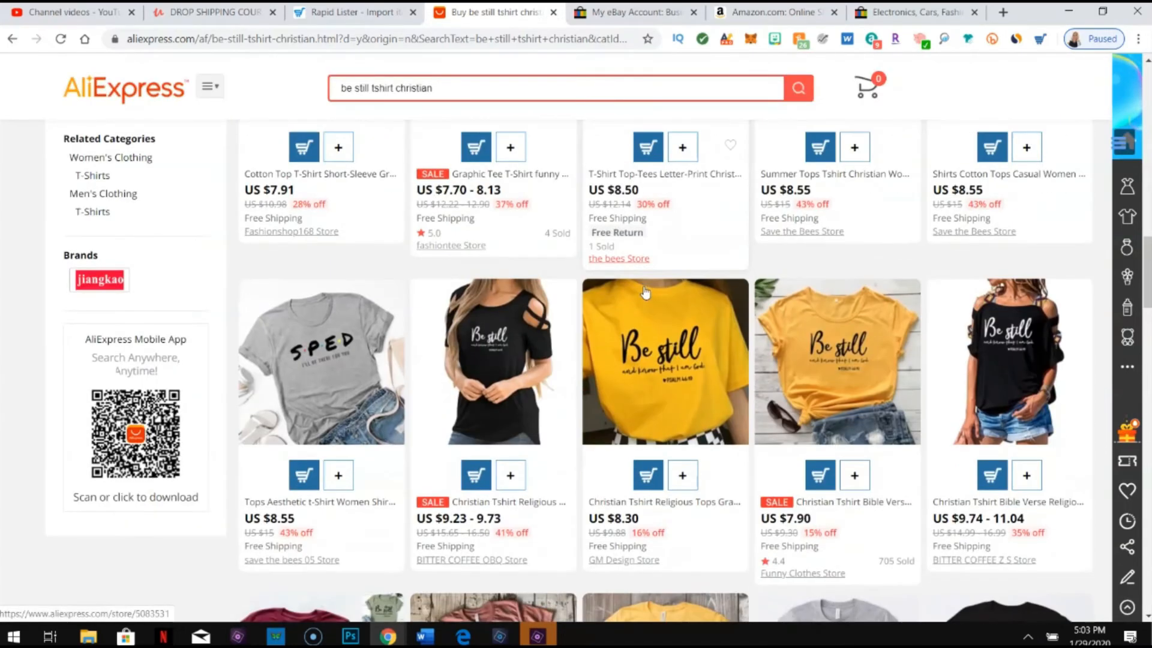
pyautogui.scroll(-12, 645, 292)
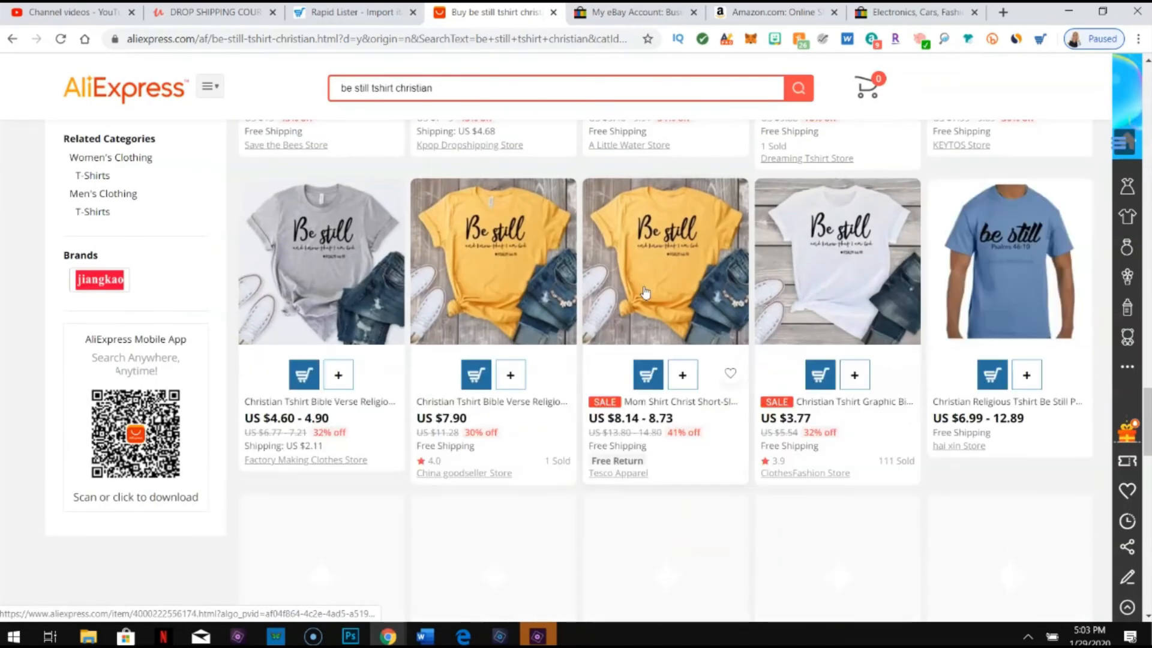
pyautogui.scroll(-10, 645, 292)
pyautogui.scroll(12, 645, 292)
pyautogui.scroll(15, 420, 276)
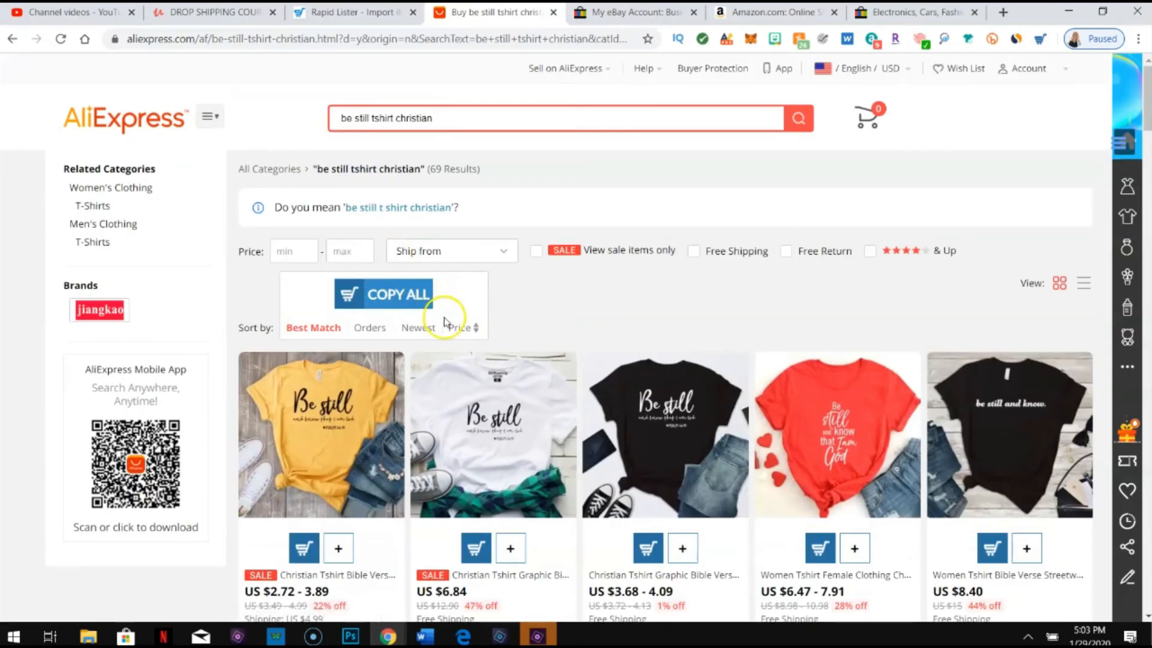
# Step: Sort the T-shirt results by price from lowest to highest and look through the sorted items
pyautogui.click(475, 328)
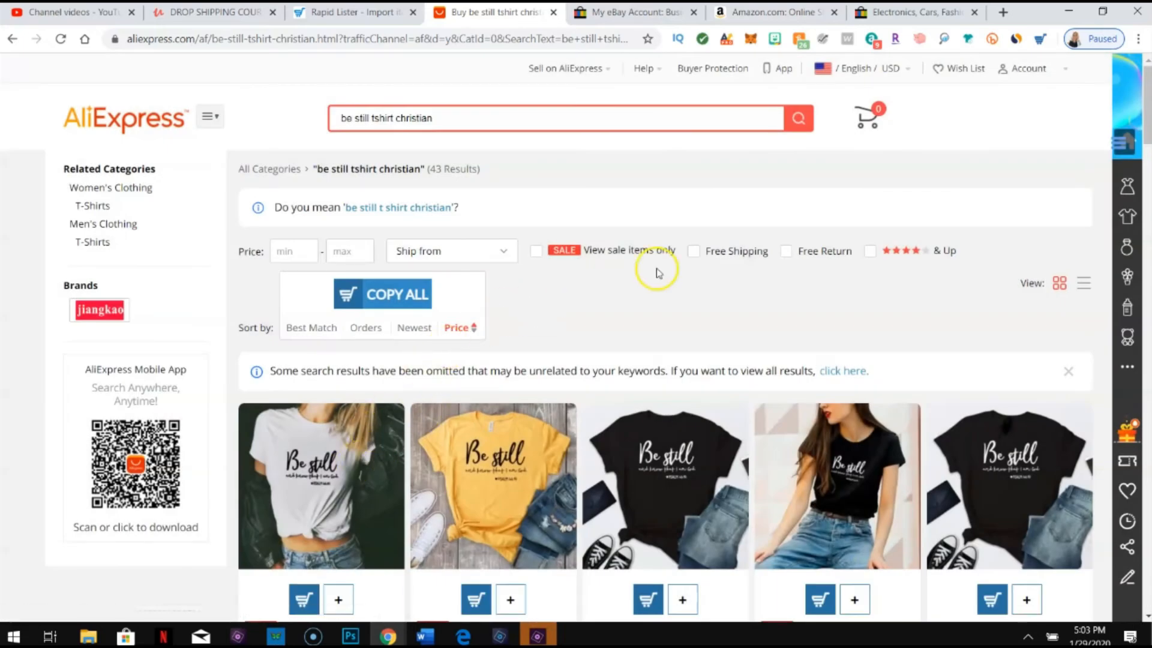
pyautogui.scroll(-3, 528, 300)
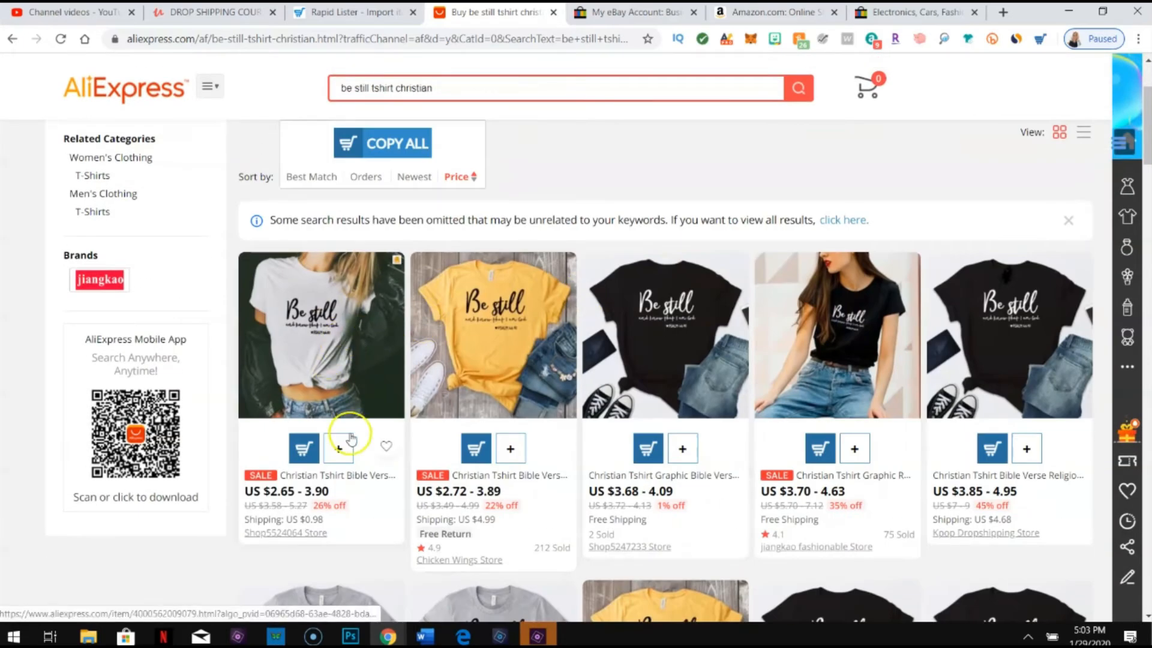
pyautogui.scroll(-20, 882, 245)
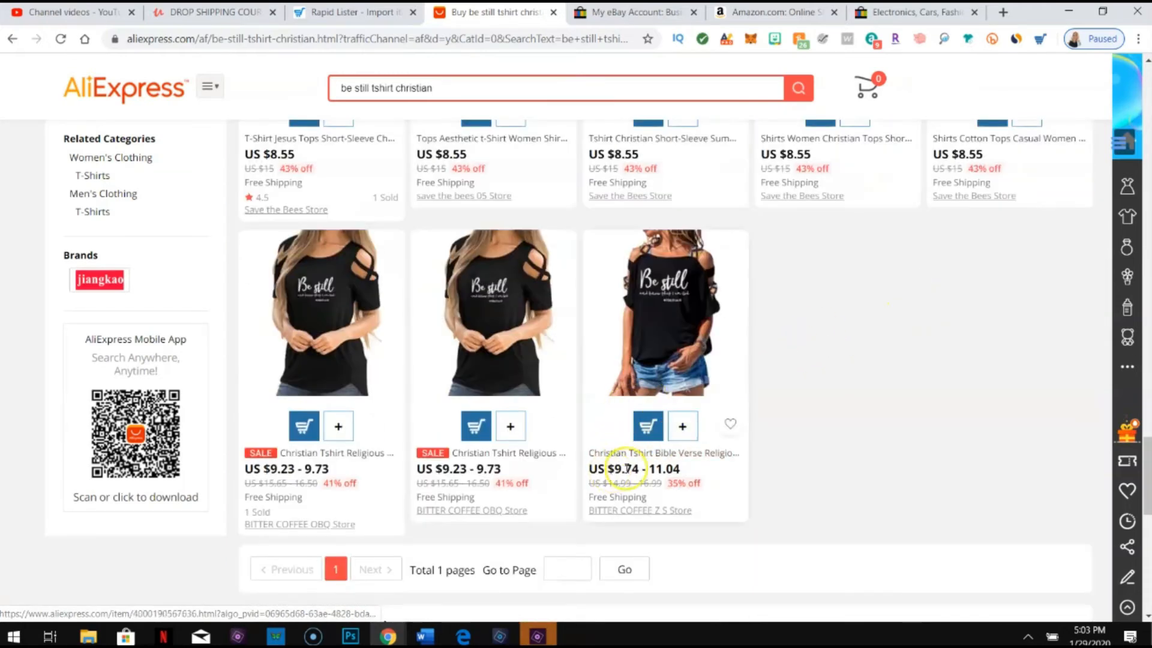
pyautogui.scroll(1, 634, 469)
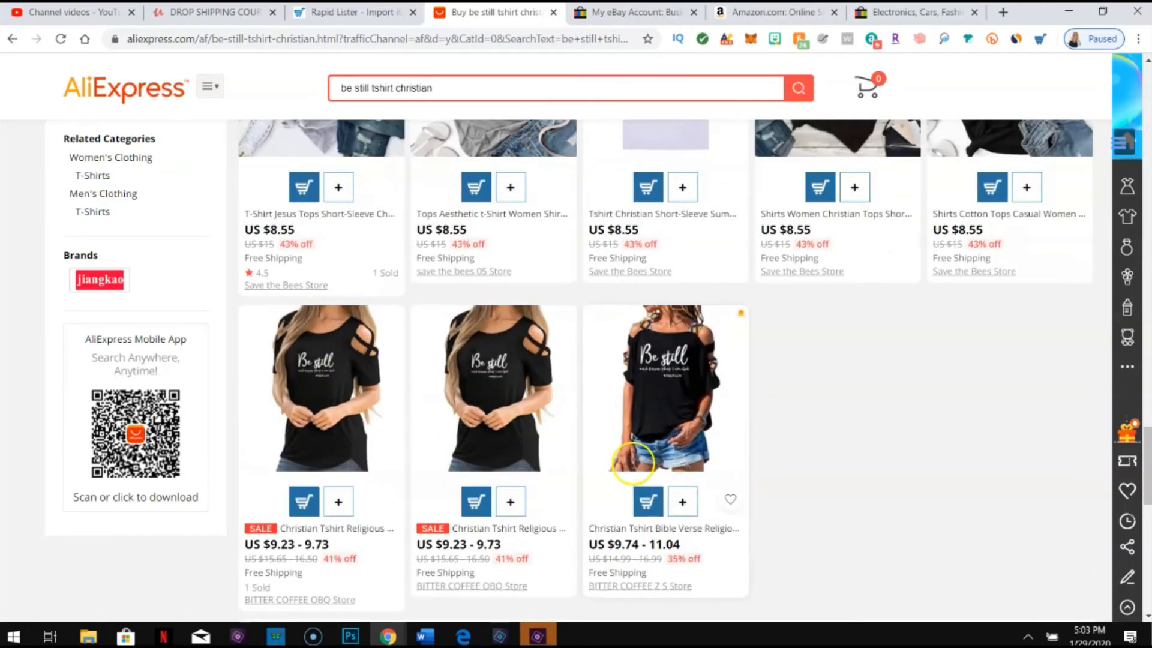
pyautogui.scroll(2, 636, 468)
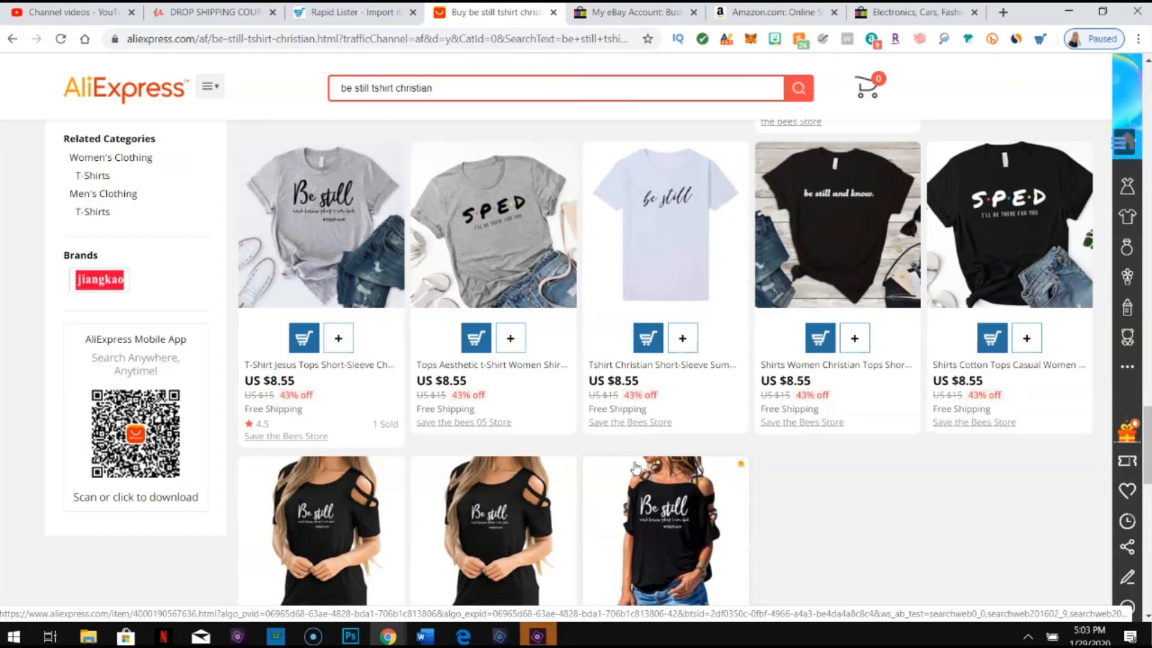
pyautogui.scroll(15, 636, 468)
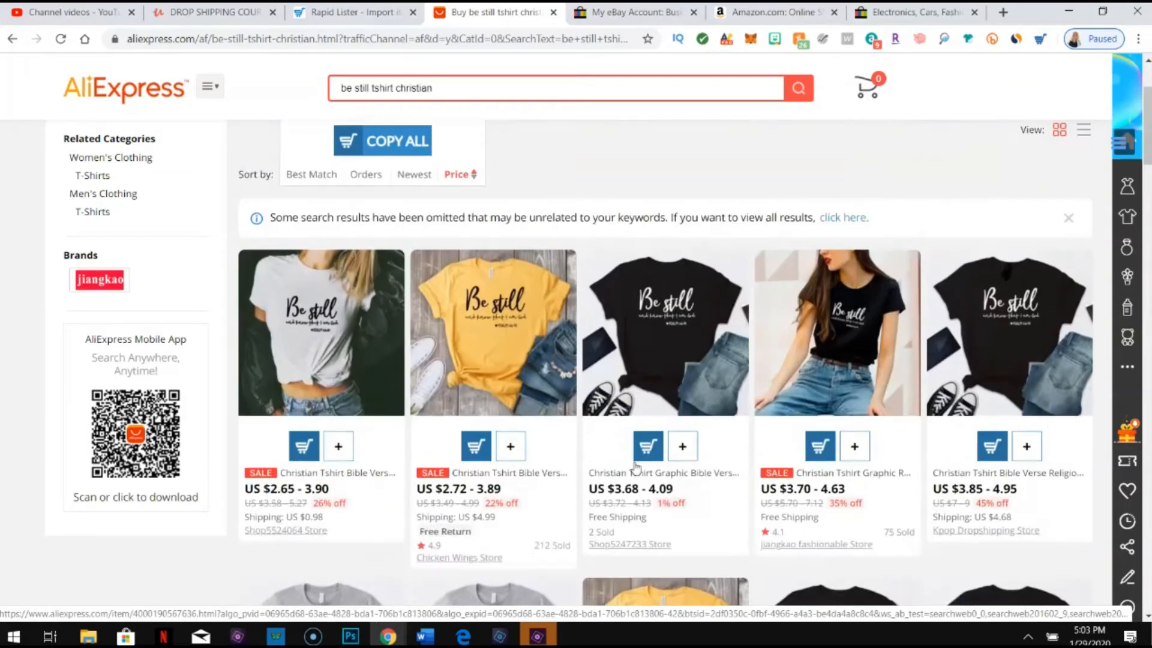
# Step: Send the first T-shirt in the sorted AliExpress results to the Rapid Lister, and copy the web address of the search results page
pyautogui.scroll(-6, 560, 429)
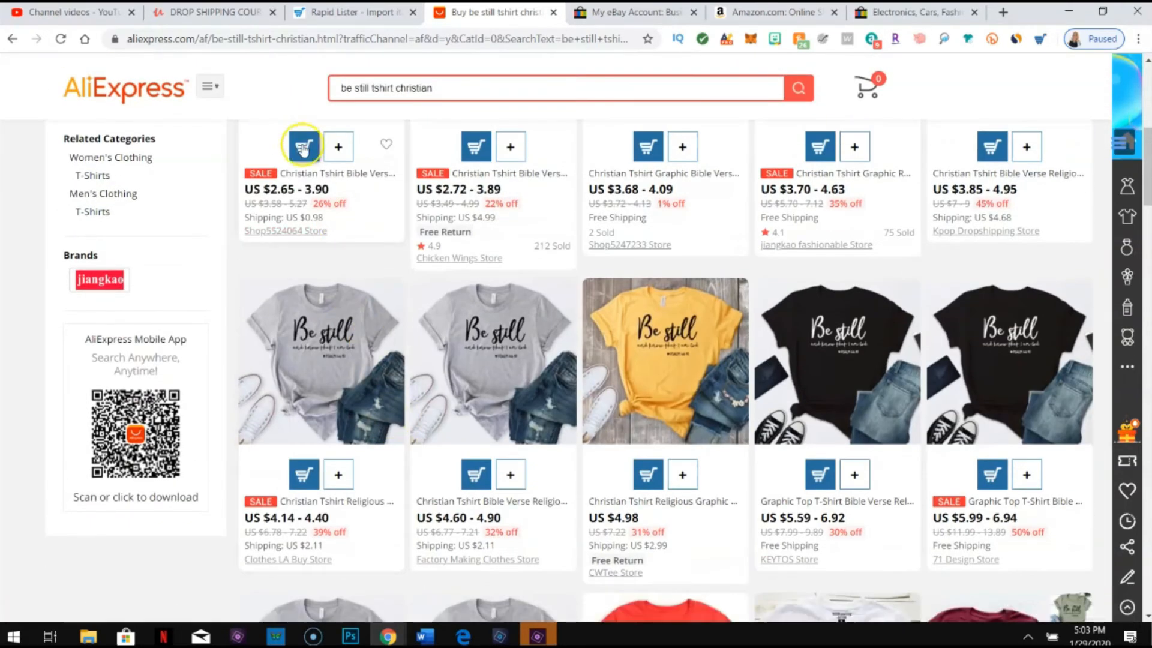
pyautogui.click(345, 139)
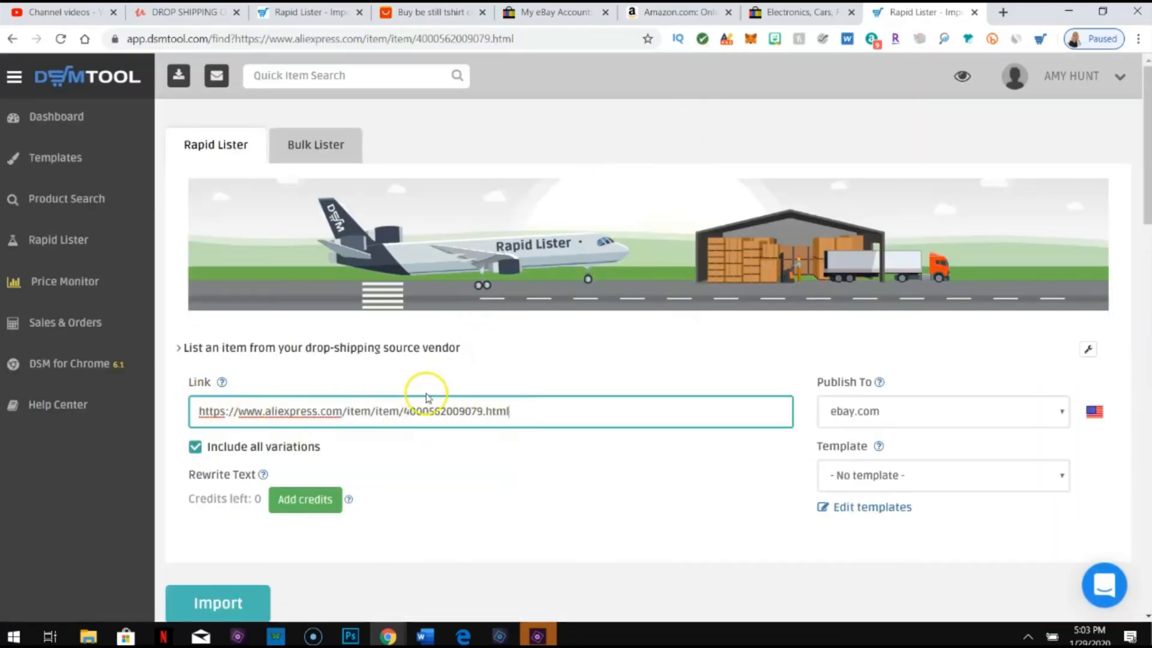
pyautogui.click(451, 13)
pyautogui.click(298, 38)
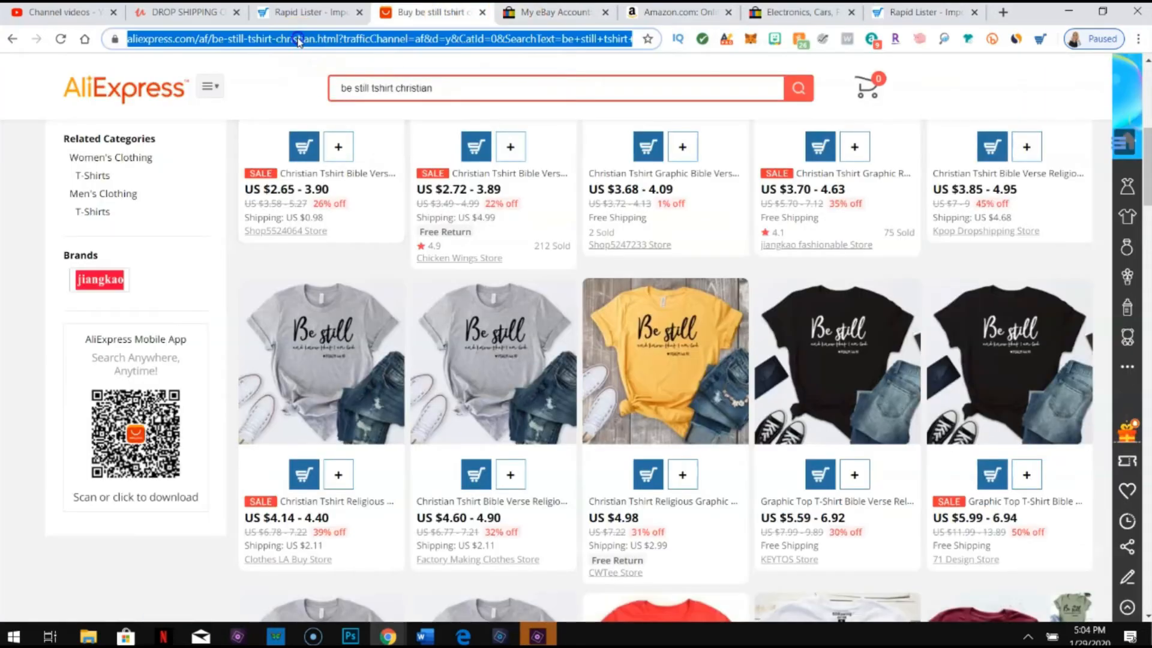
pyautogui.rightClick(298, 40)
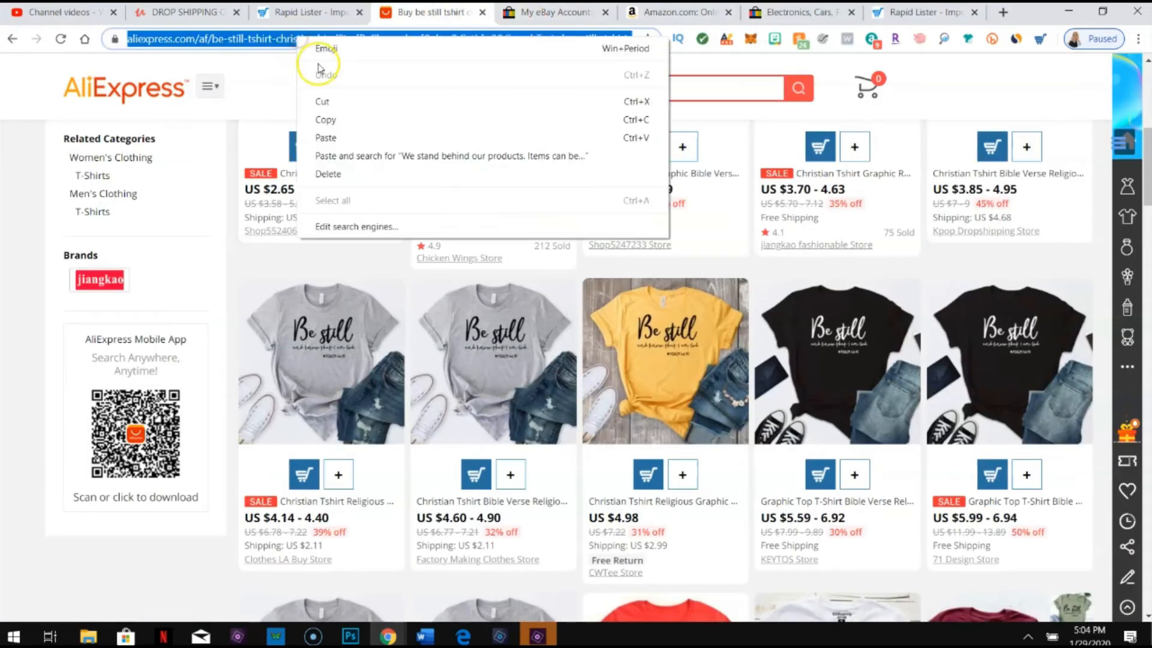
pyautogui.click(353, 121)
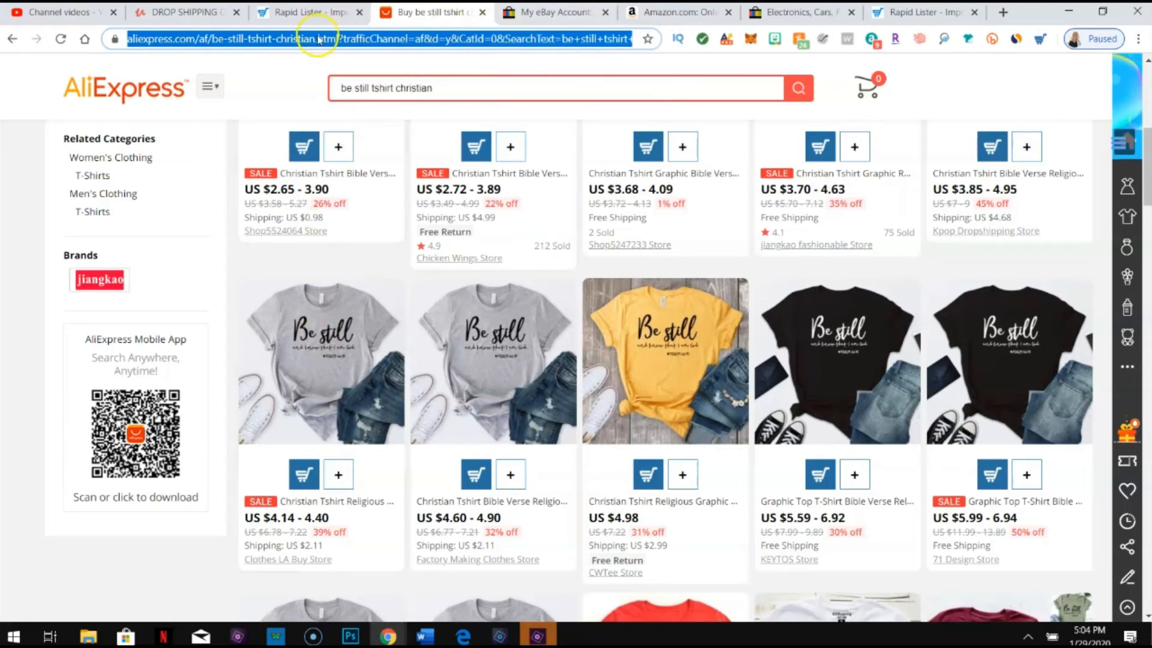
# Step: Try to import the copied AliExpress search results link in the Rapid Lister with the Gift Shop template, and dismiss the error notice
pyautogui.click(309, 12)
pyautogui.rightClick(270, 186)
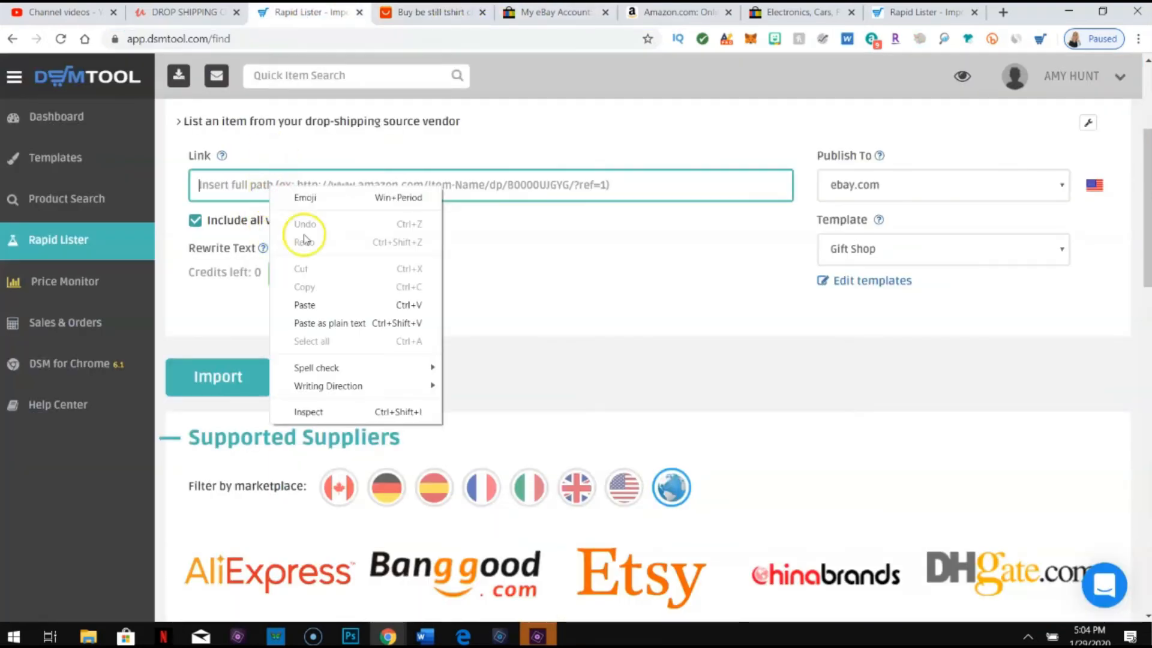
pyautogui.click(321, 305)
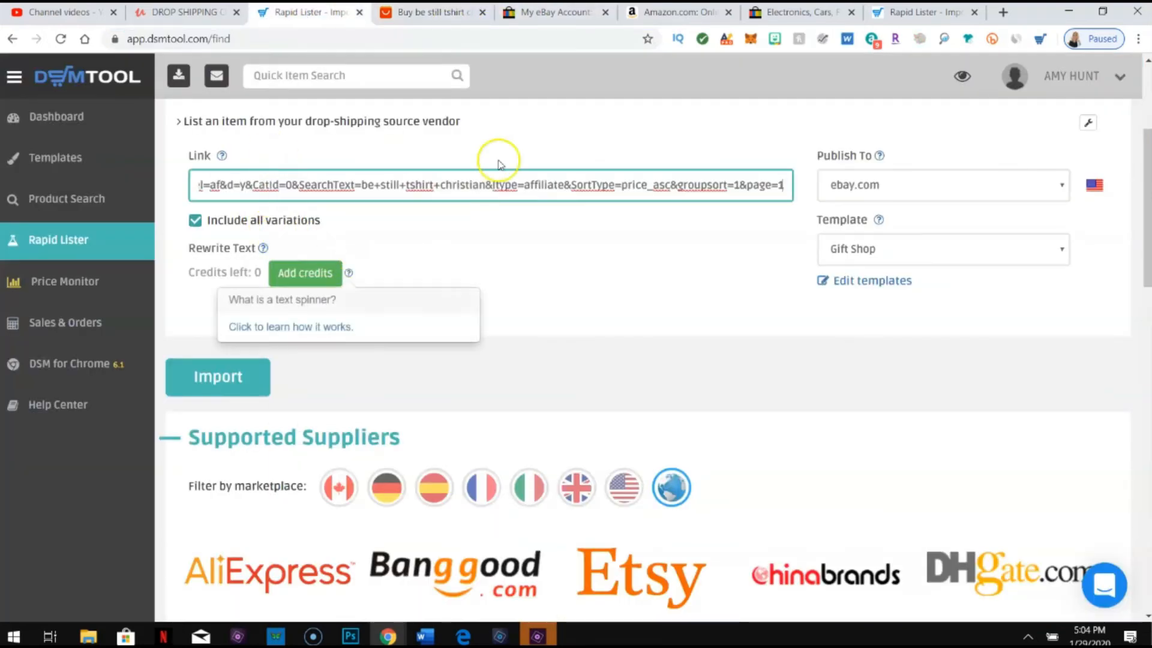
pyautogui.click(216, 378)
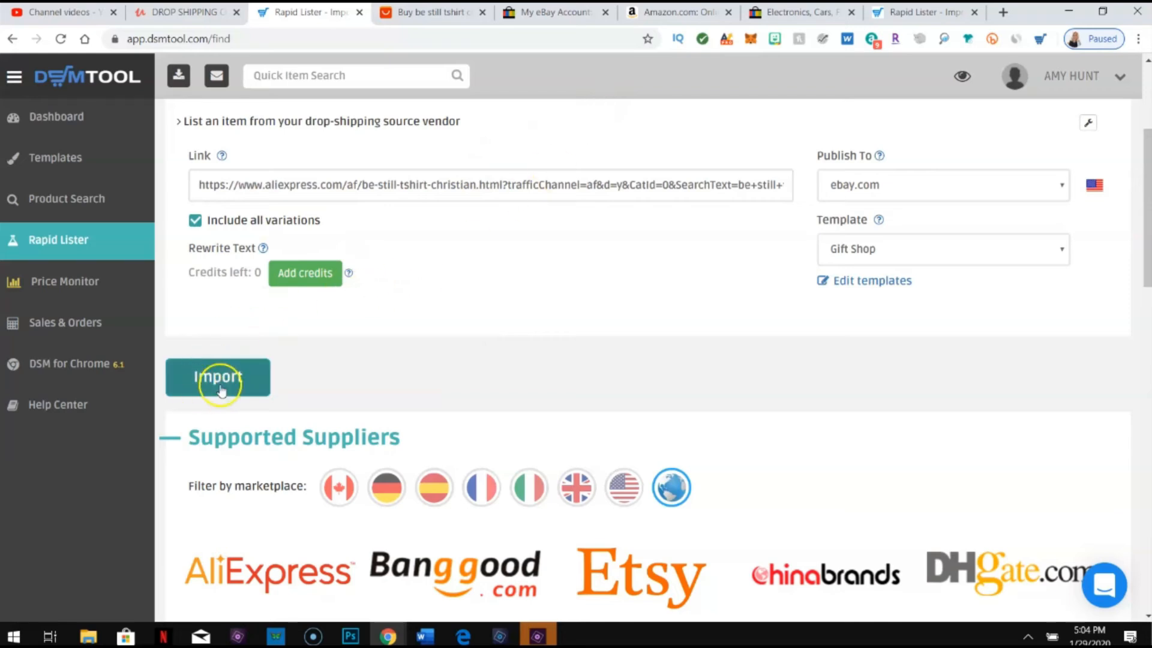
pyautogui.click(252, 384)
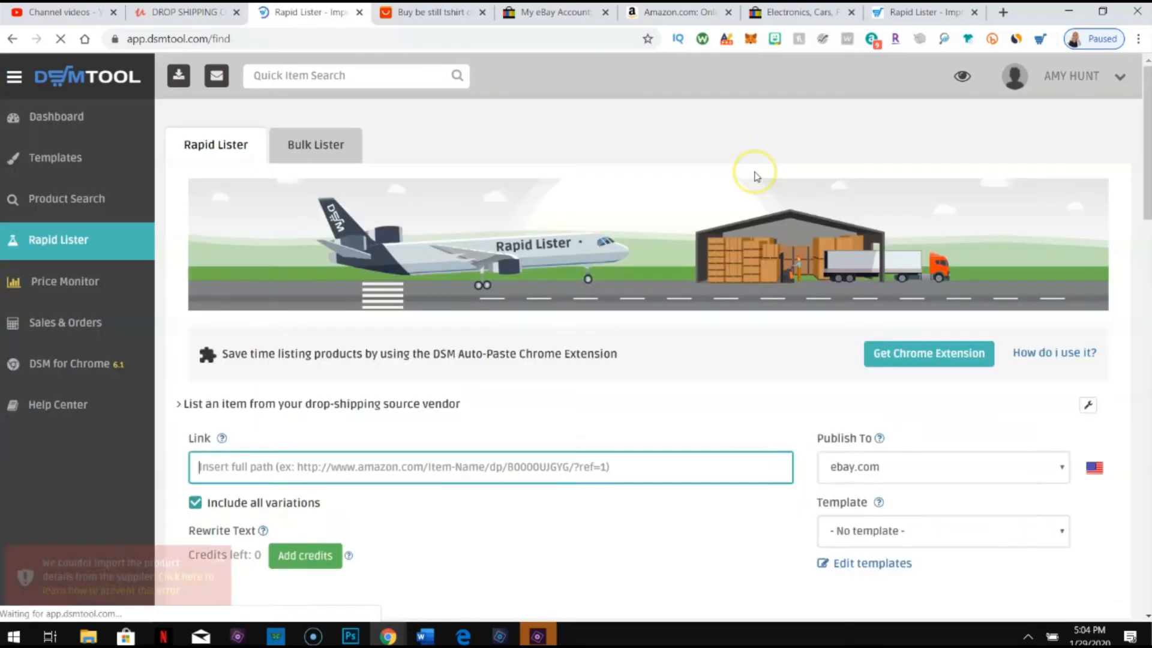
pyautogui.scroll(-5, 754, 180)
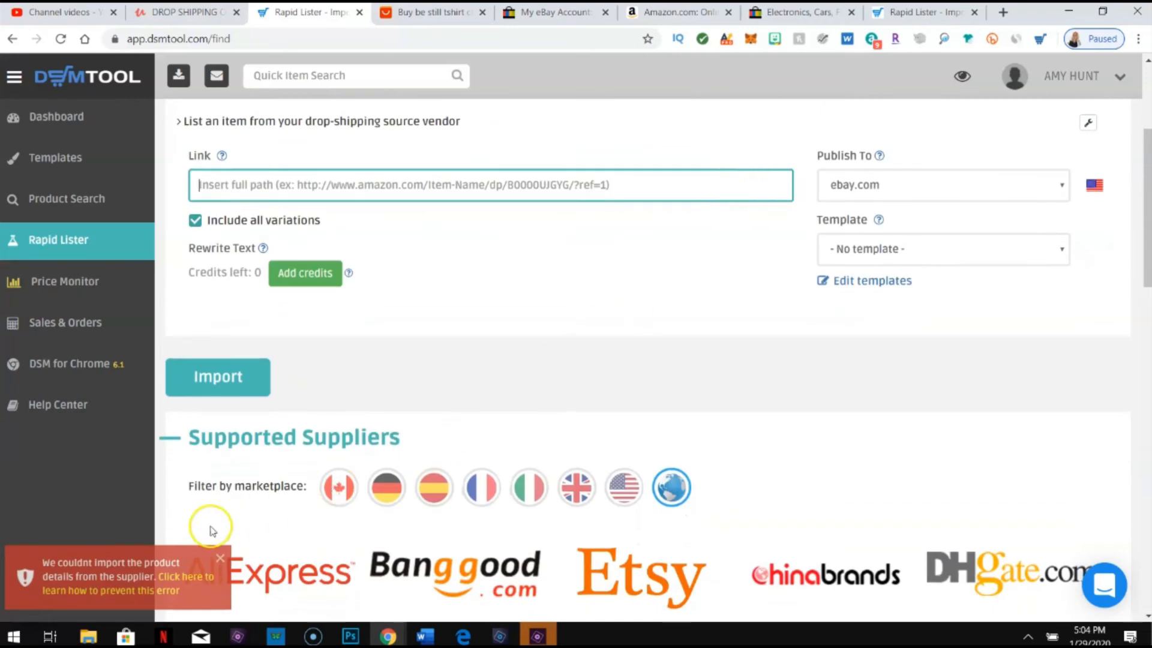
pyautogui.scroll(4, 46, 617)
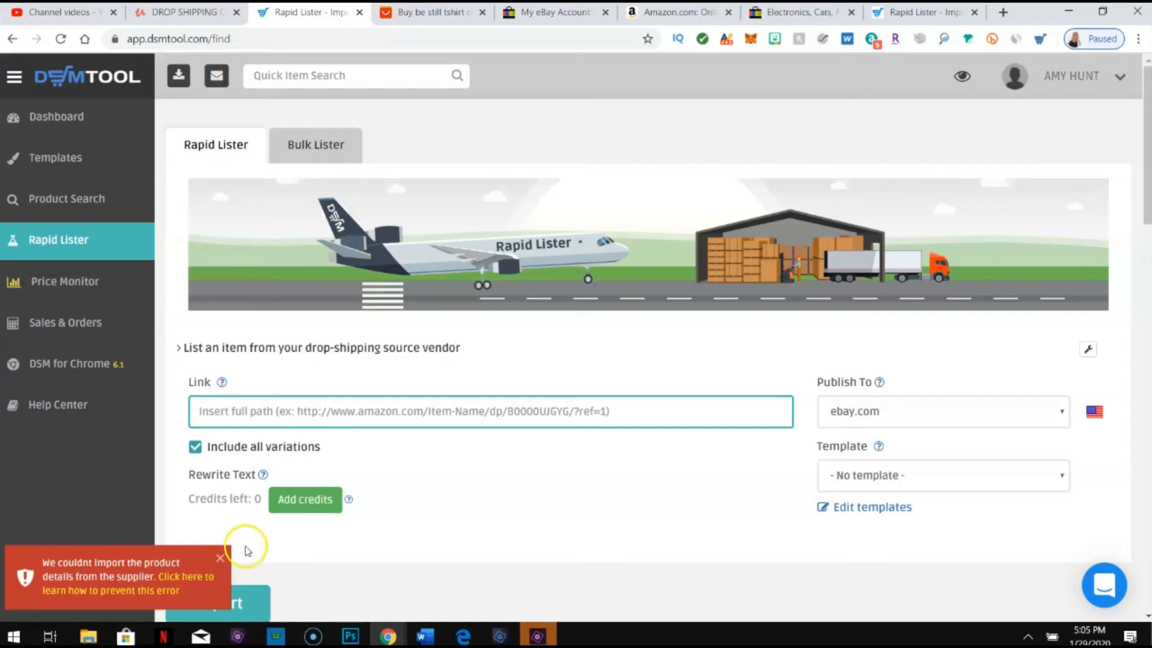
pyautogui.click(220, 558)
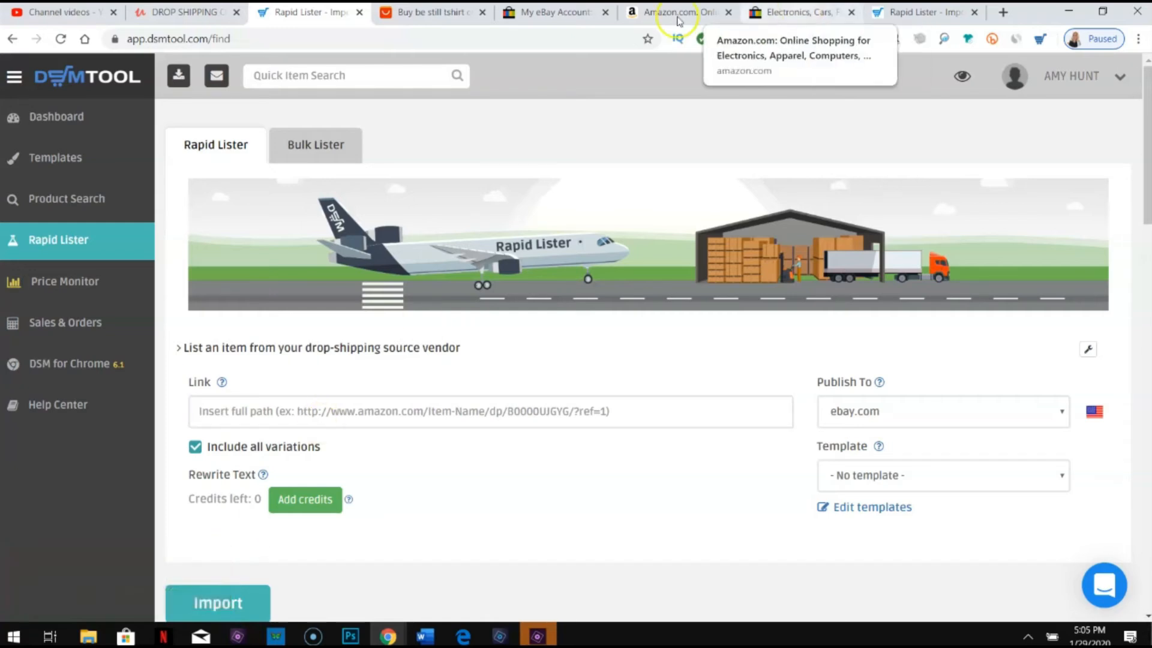
pyautogui.click(451, 17)
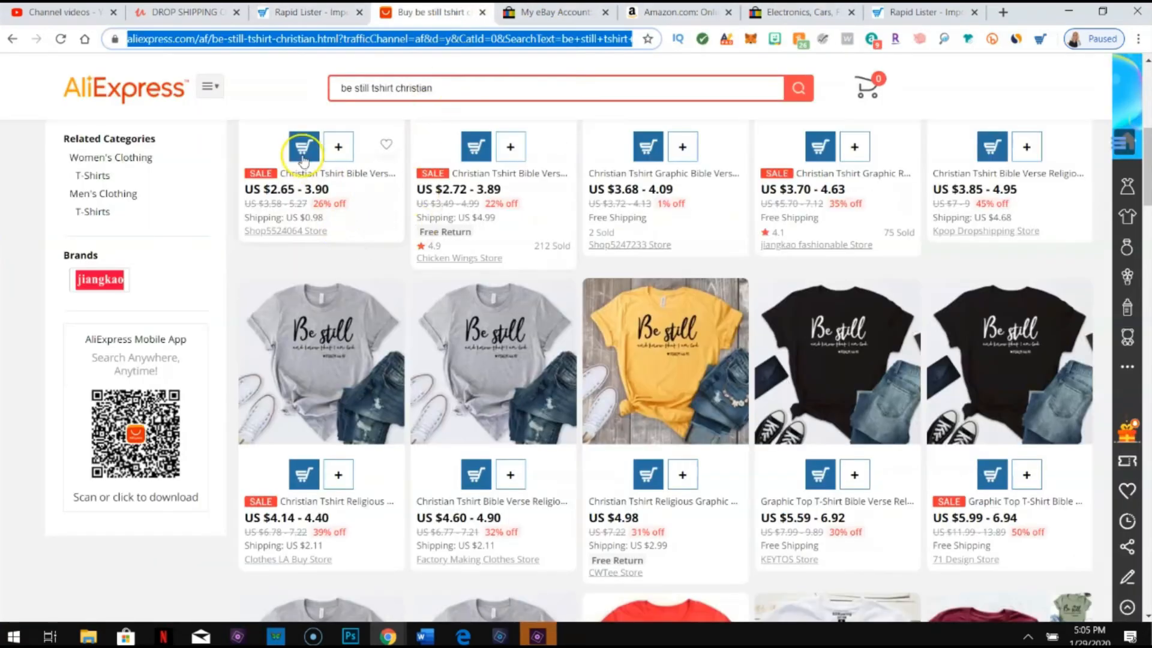
pyautogui.scroll(4, 306, 147)
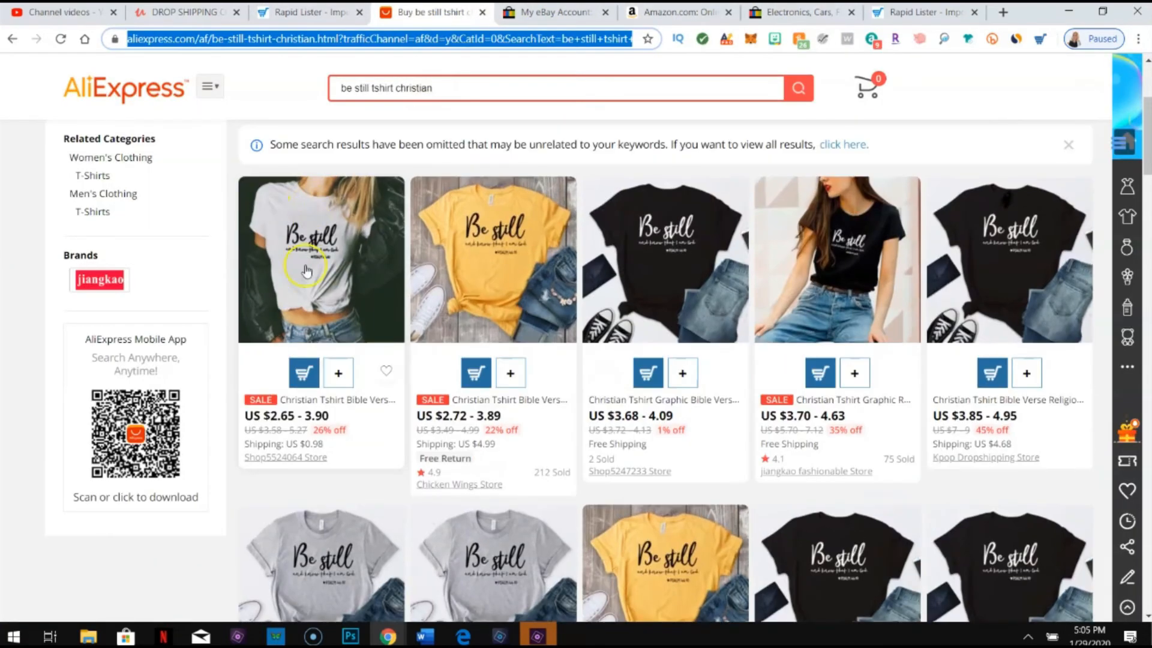
pyautogui.click(305, 375)
pyautogui.click(949, 13)
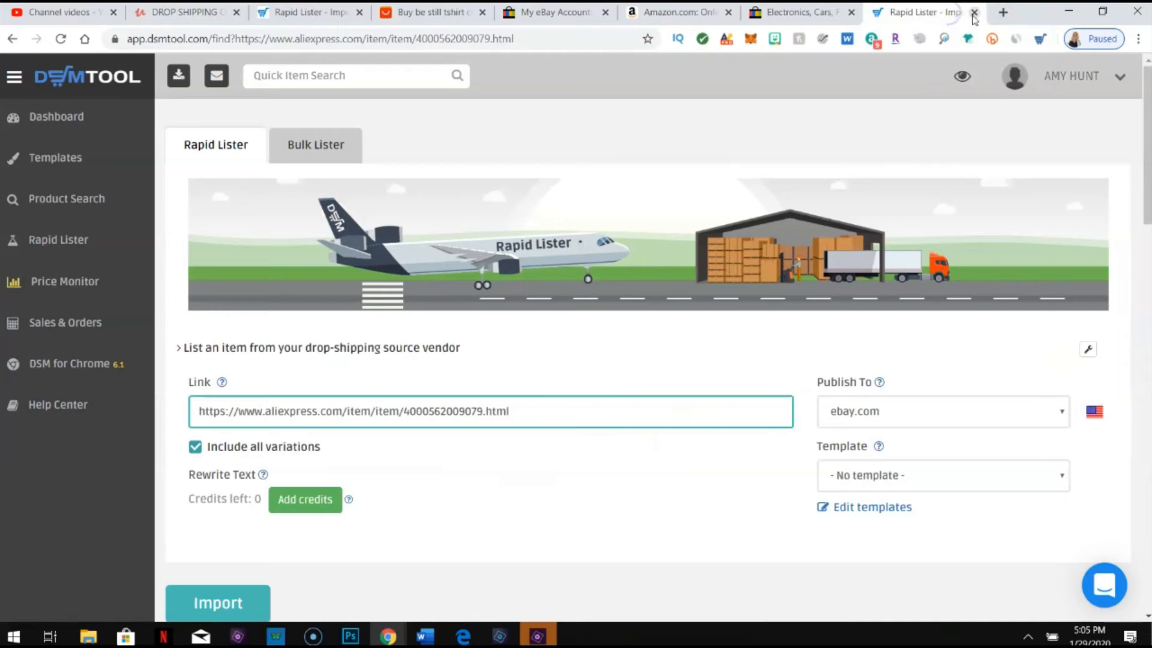
pyautogui.click(974, 12)
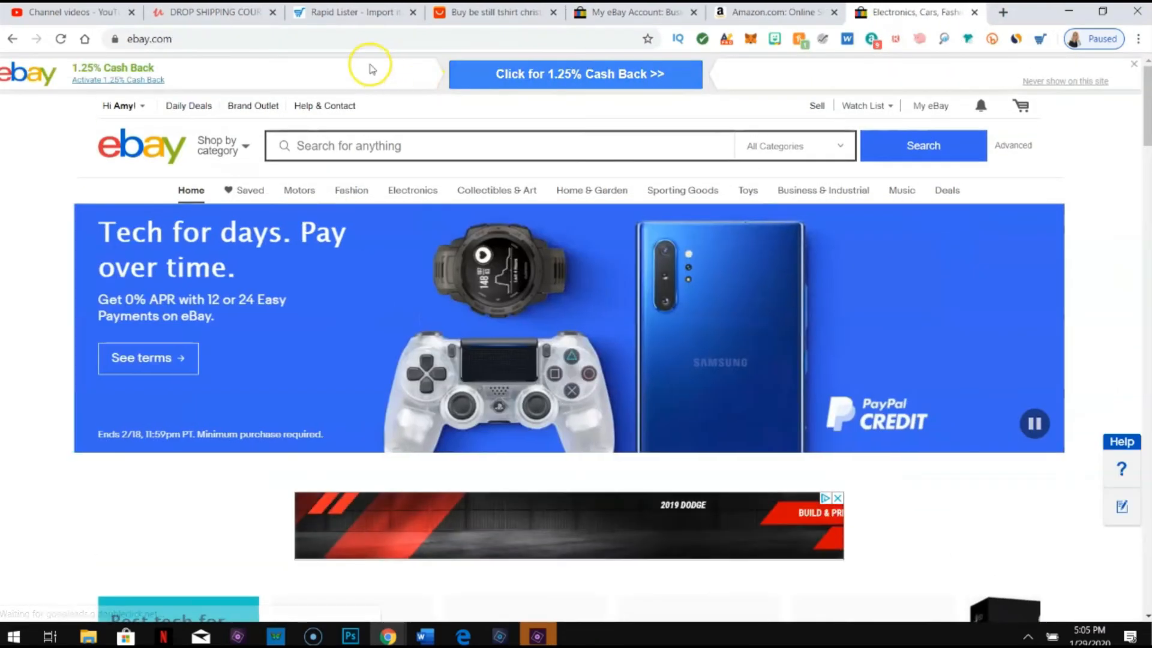
# Step: Send the first AliExpress T-shirt to the Rapid Lister and import it for ebay.com with all variations and no template
pyautogui.click(363, 12)
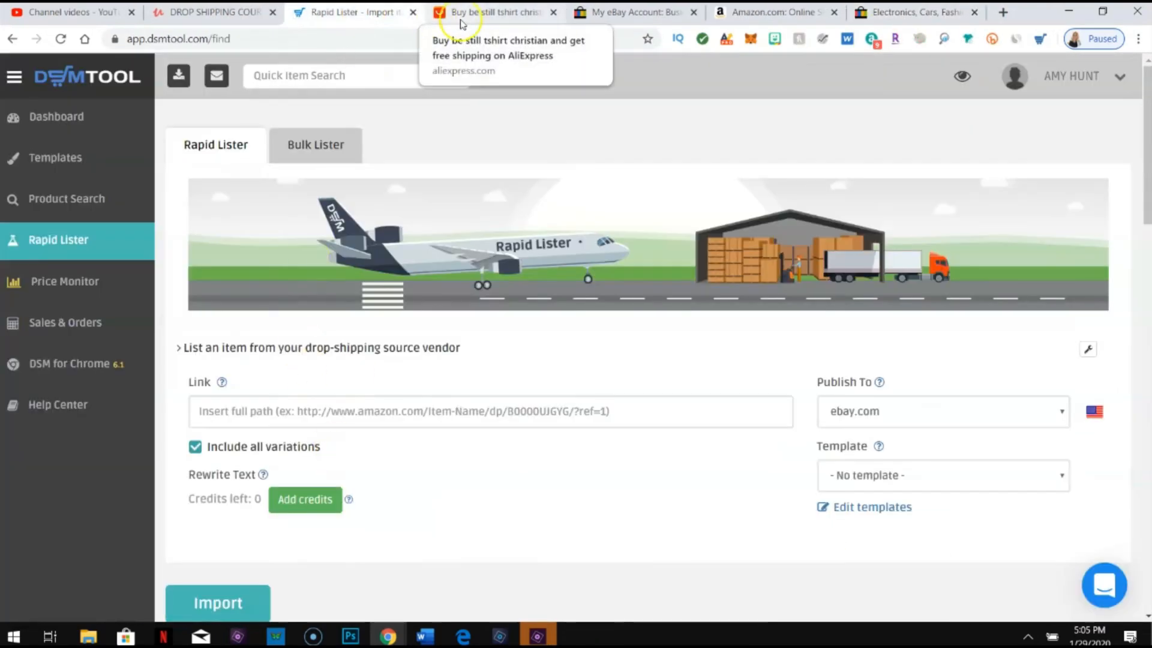
pyautogui.click(480, 12)
pyautogui.click(303, 378)
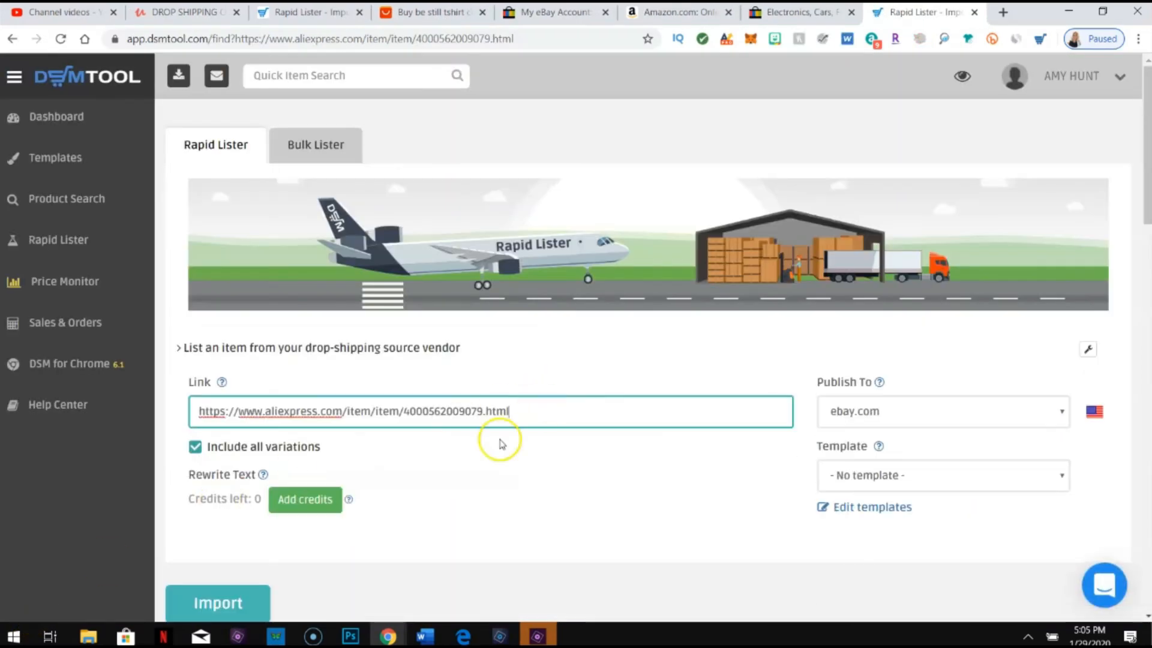
pyautogui.scroll(-4, 510, 419)
pyautogui.scroll(4, 694, 327)
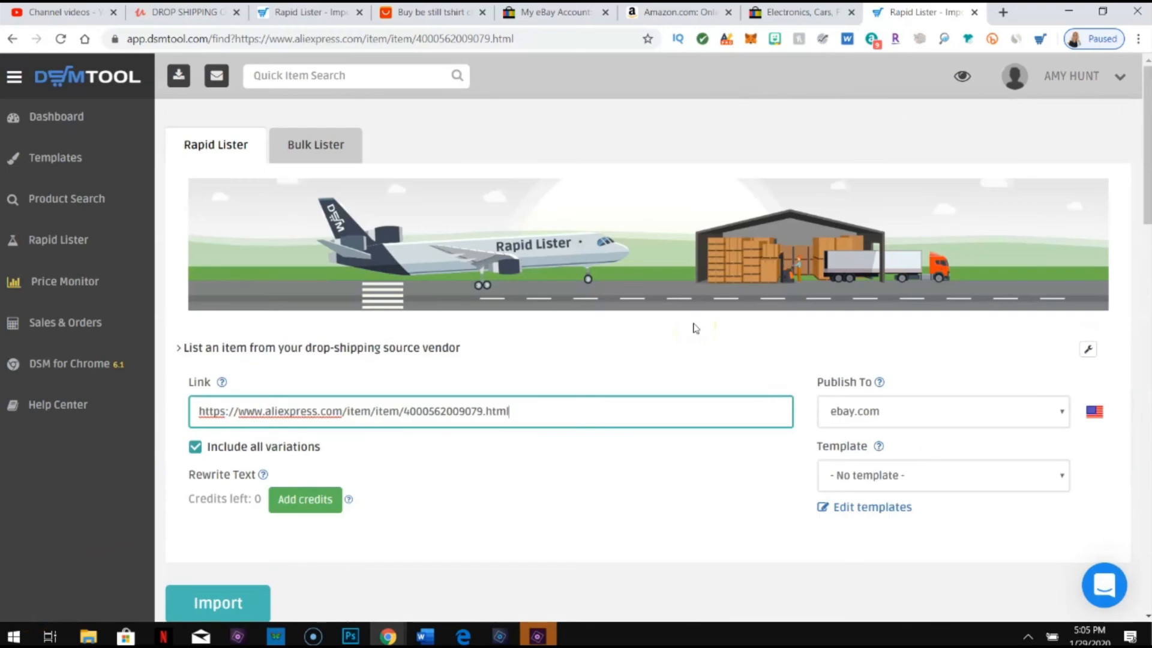
pyautogui.click(217, 601)
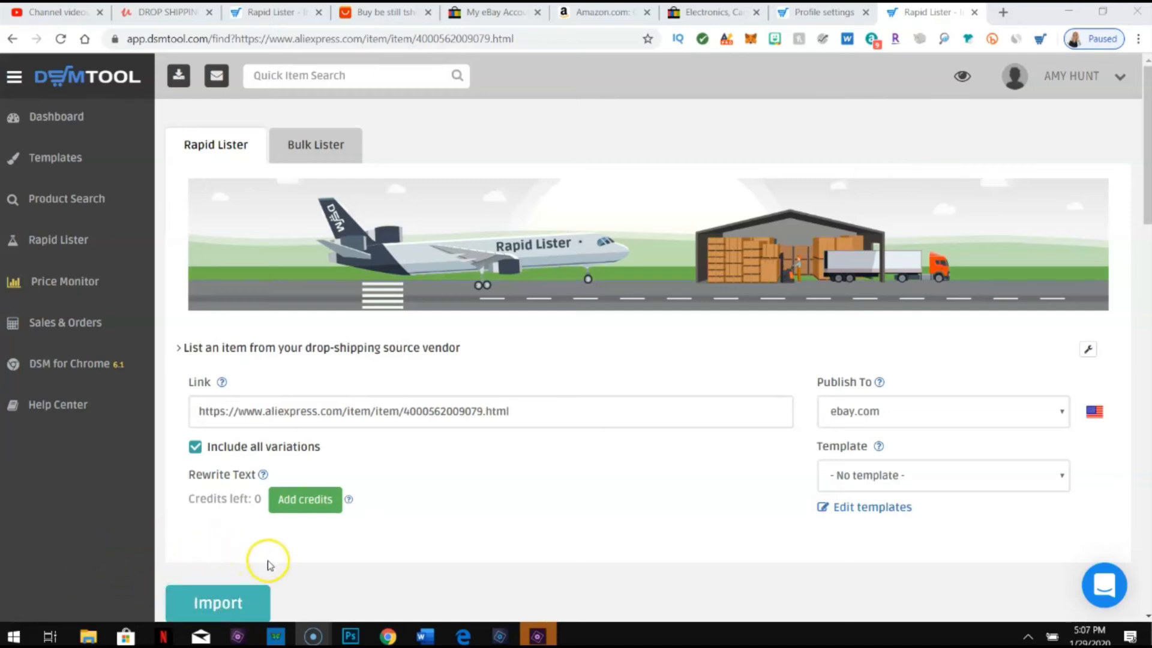
# Step: Retry importing the T-shirt from its AliExpress link, dismissing the notice about shipping business policies
pyautogui.scroll(-1, 303, 526)
pyautogui.click(252, 528)
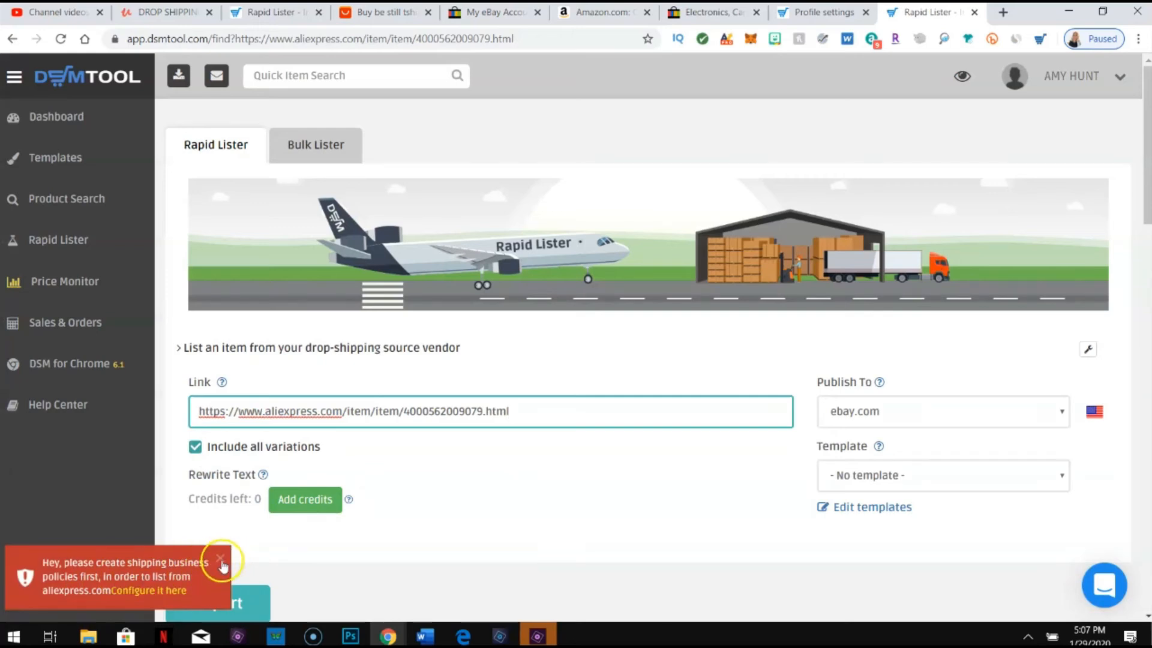
pyautogui.click(222, 563)
pyautogui.scroll(-4, 492, 486)
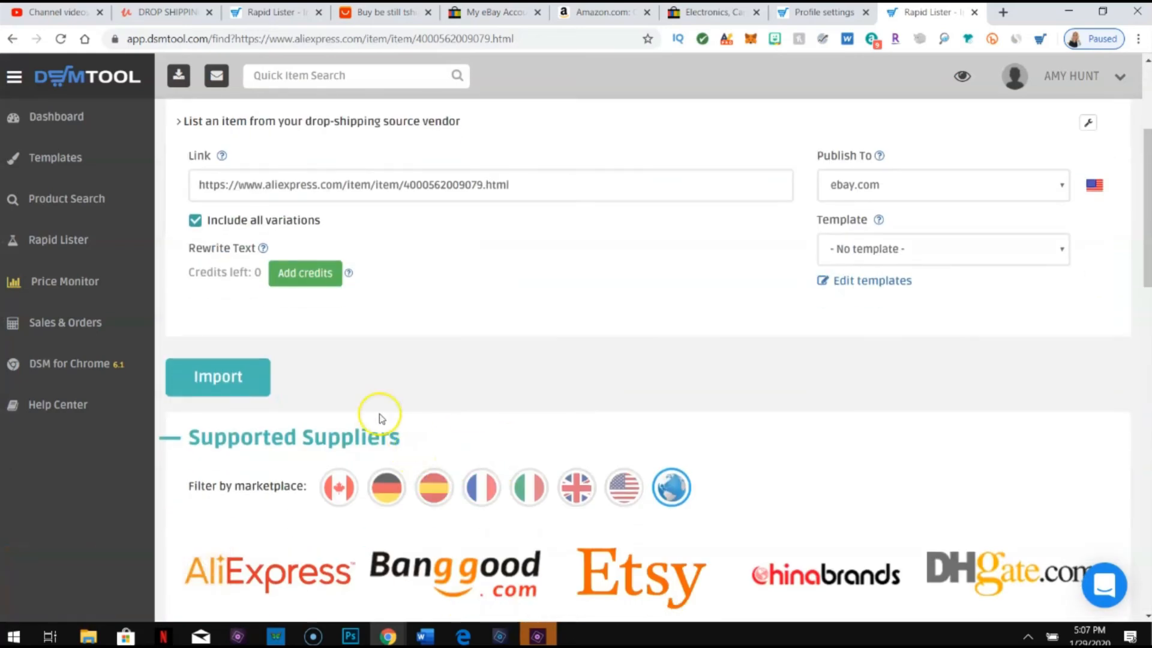
pyautogui.click(246, 372)
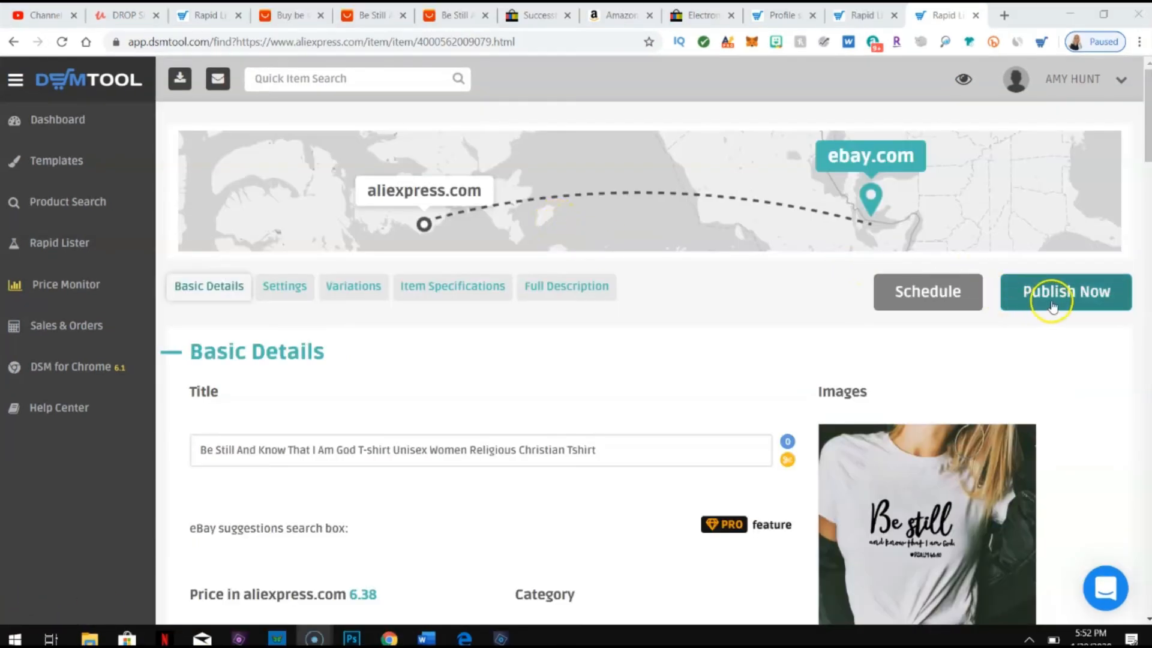
# Step: In the imported T-shirt's variations, set the 0039-1 quantities to 1 for size L and 0 for sizes M and XXL
pyautogui.scroll(-3, 1059, 262)
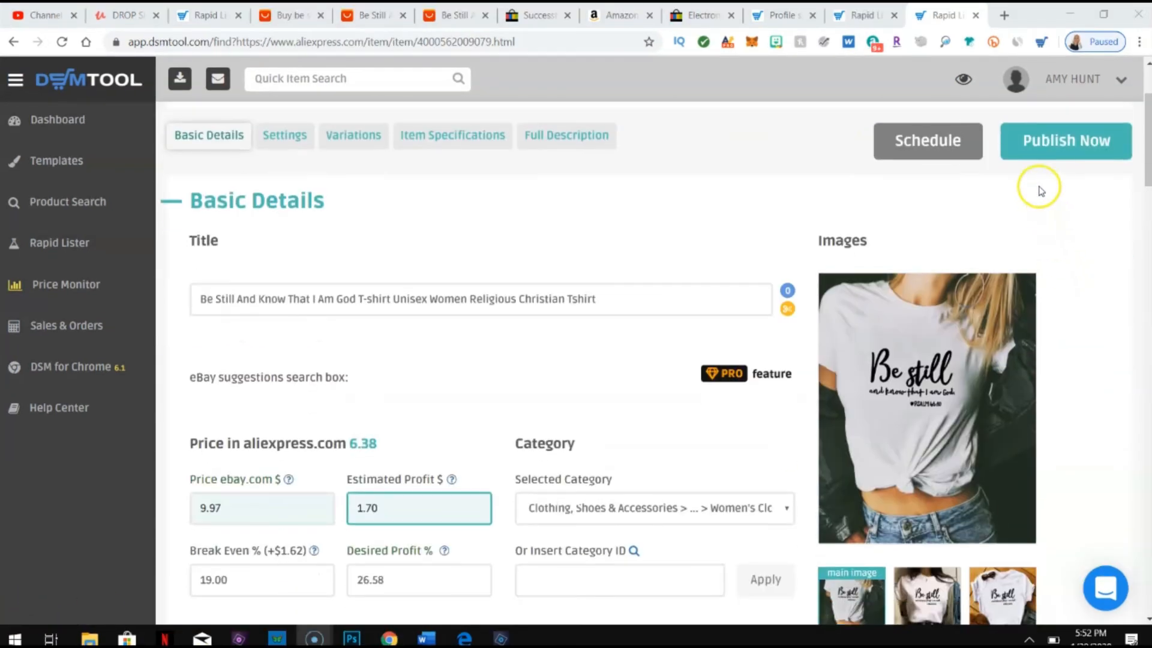
pyautogui.scroll(-4, 1038, 185)
pyautogui.scroll(-15, 419, 272)
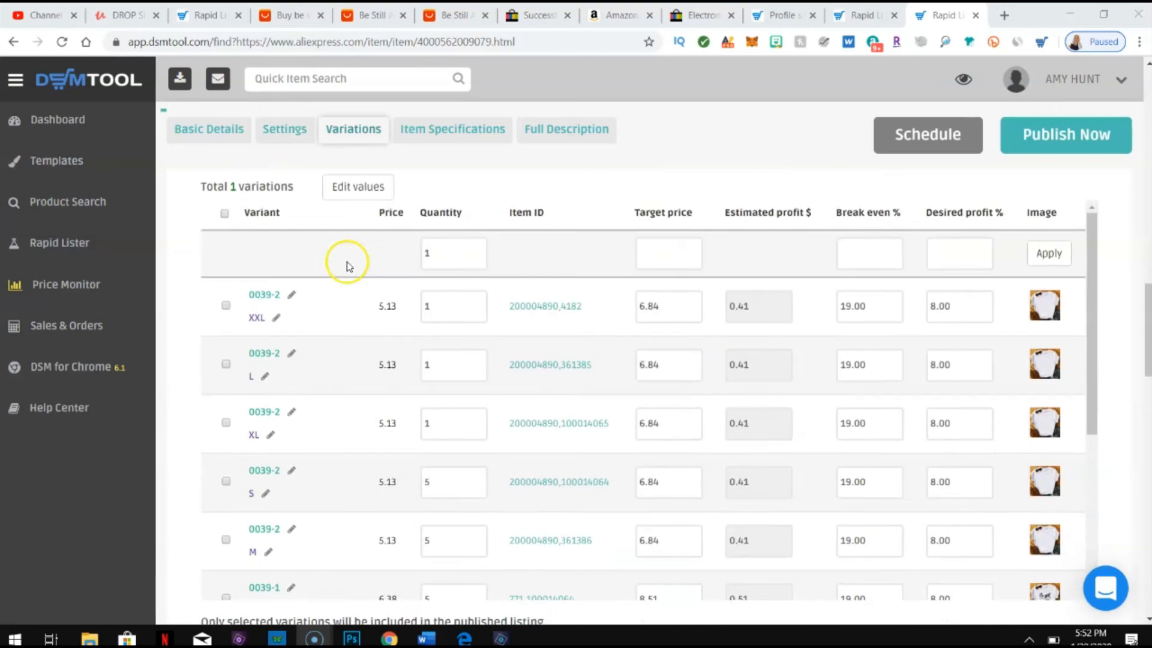
pyautogui.scroll(-1, 427, 249)
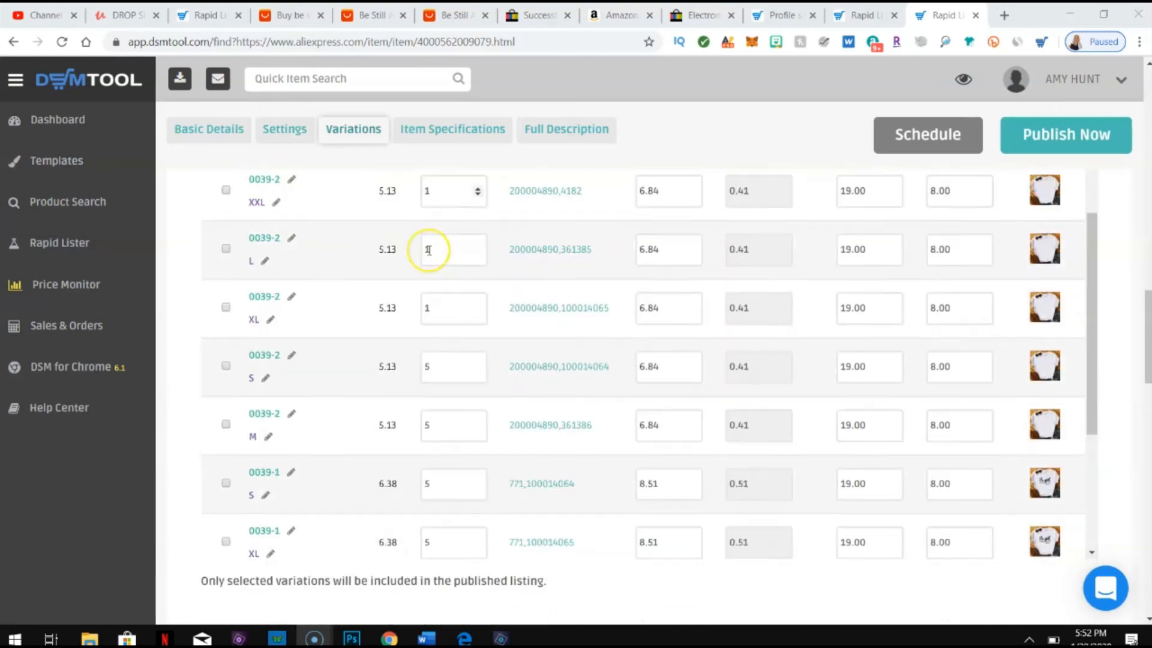
pyautogui.scroll(-3, 429, 251)
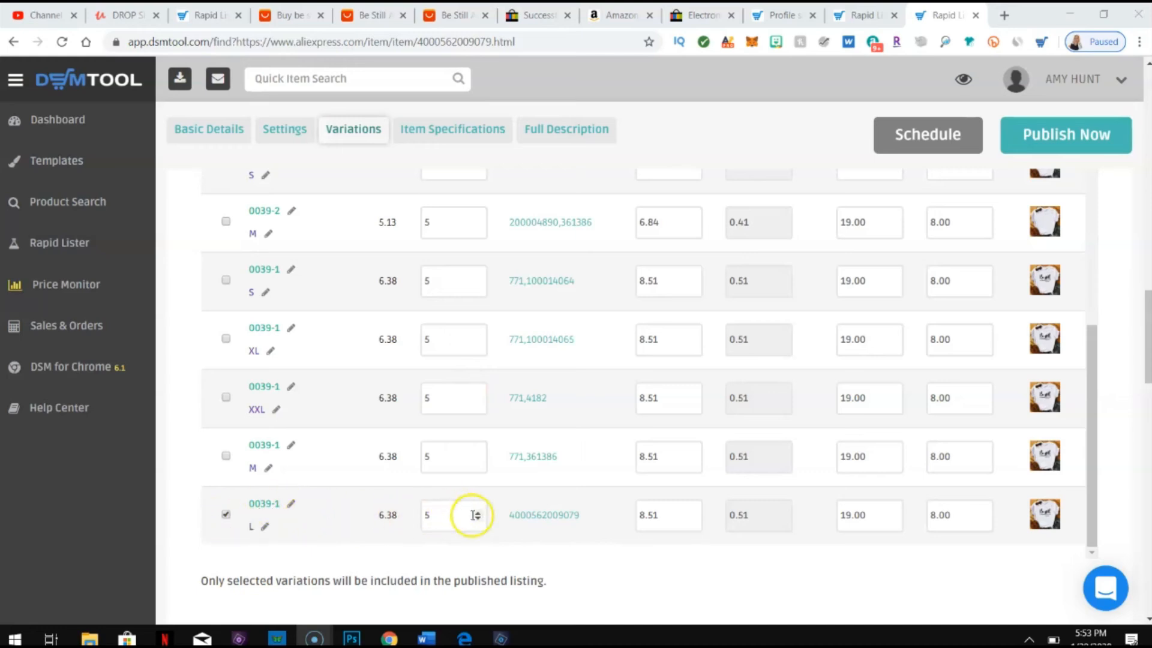
pyautogui.moveTo(460, 516); pyautogui.dragTo(411, 525)
pyautogui.write('0')
pyautogui.moveTo(463, 461); pyautogui.dragTo(414, 451)
pyautogui.write('0')
pyautogui.doubleClick(439, 398)
pyautogui.write('0')
pyautogui.doubleClick(445, 518)
pyautogui.write('1')
# Step: Set the quantities of the remaining 0039-1 sizes XL and S and all 0039-2 sizes to 0
pyautogui.moveTo(437, 348); pyautogui.dragTo(414, 347)
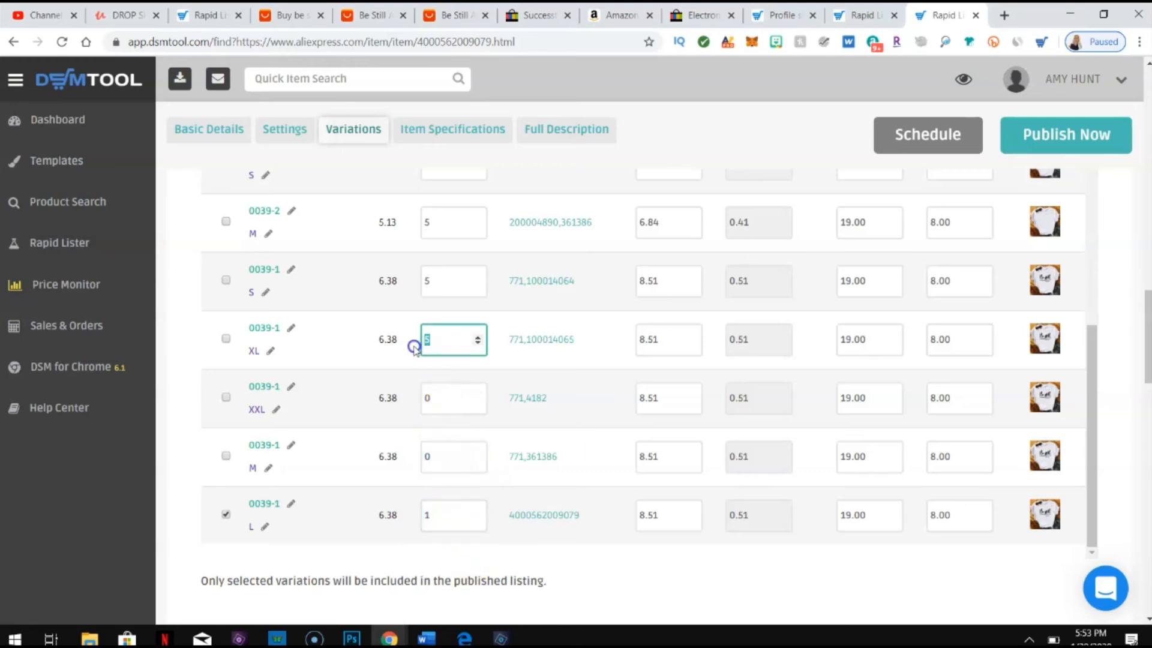
pyautogui.moveTo(436, 283); pyautogui.dragTo(420, 282)
pyautogui.moveTo(439, 219); pyautogui.dragTo(419, 221)
pyautogui.write('0')
pyautogui.scroll(4, 478, 204)
pyautogui.click(443, 387)
pyautogui.moveTo(452, 322); pyautogui.dragTo(400, 339)
pyautogui.moveTo(434, 282); pyautogui.dragTo(428, 273)
pyautogui.write('0')
pyautogui.moveTo(443, 225); pyautogui.dragTo(414, 214)
pyautogui.scroll(1, 477, 250)
pyautogui.write('0')
# Step: Publish the T-shirt listing to eBay immediately, continuing past the fee verification
pyautogui.click(540, 205)
pyautogui.click(1085, 134)
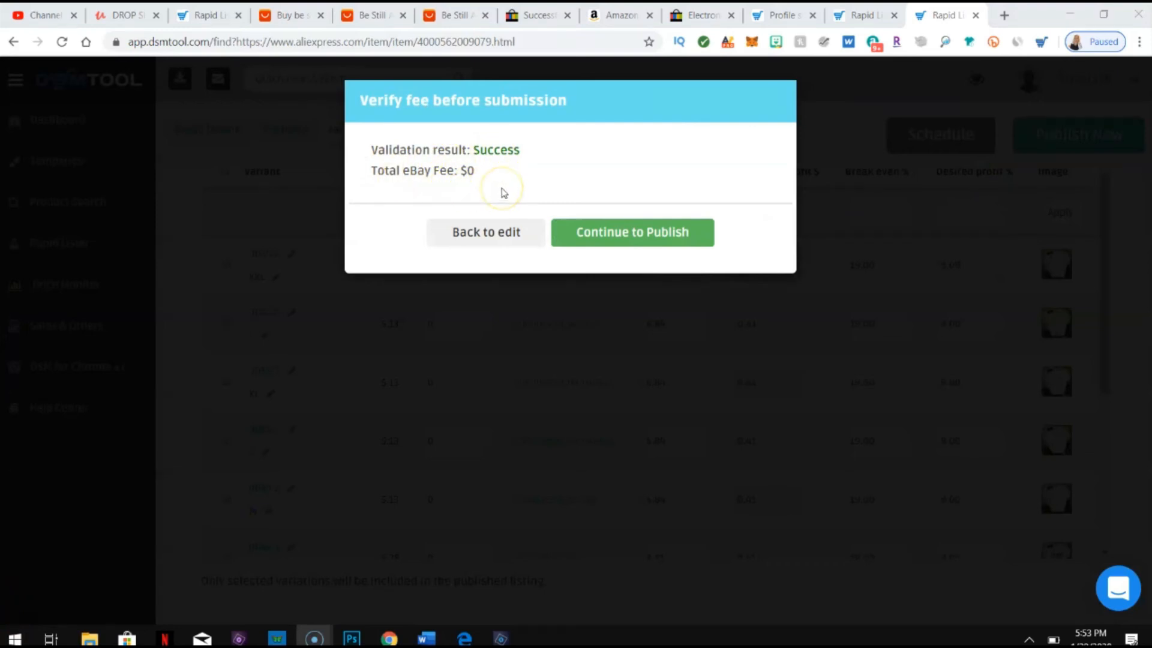
pyautogui.click(651, 247)
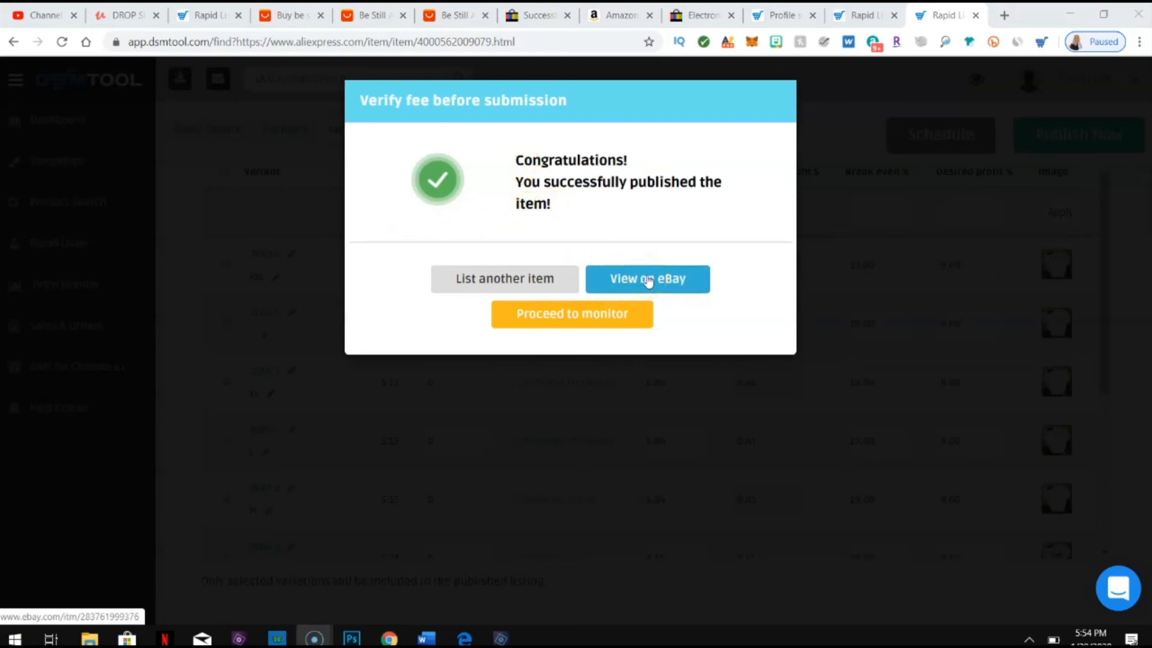
# Step: Open the published T-shirt listing on eBay and examine its price, shipping, item specifics and the seller account it is under
pyautogui.click(668, 281)
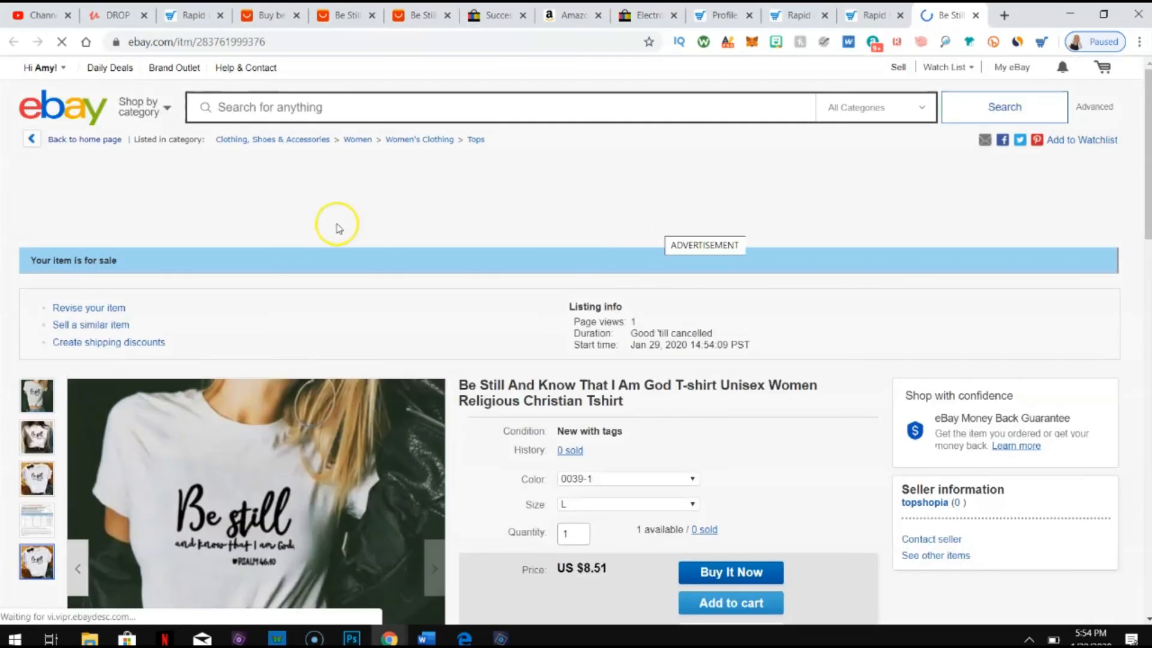
pyautogui.scroll(-4, 334, 210)
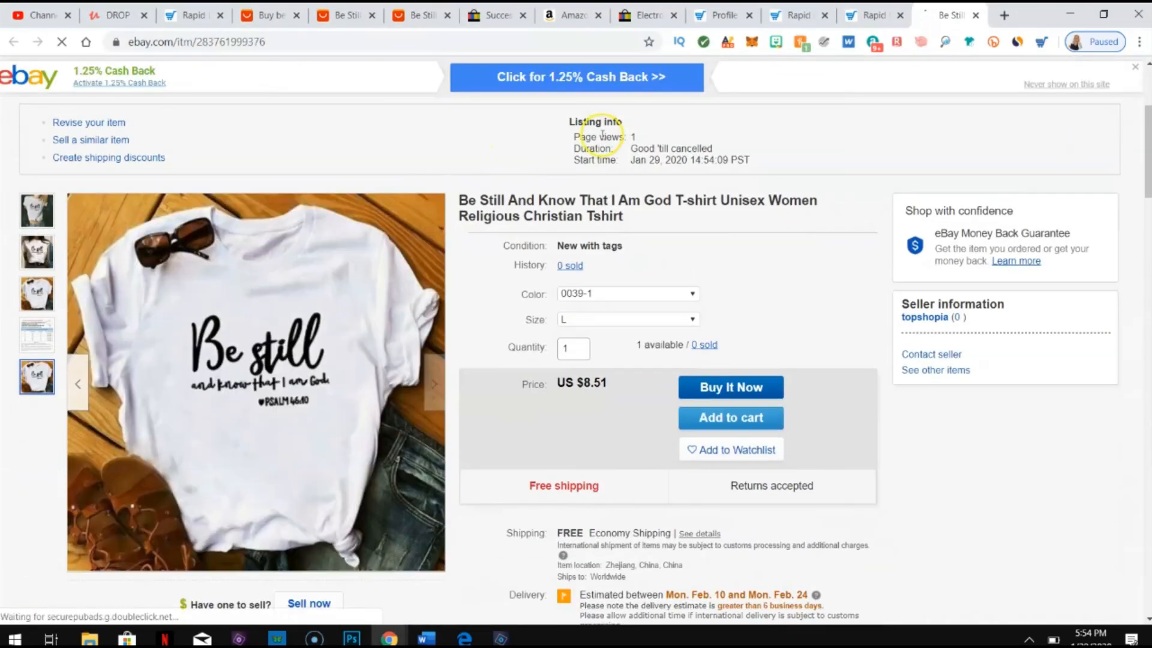
pyautogui.scroll(-1, 600, 129)
pyautogui.scroll(-7, 603, 134)
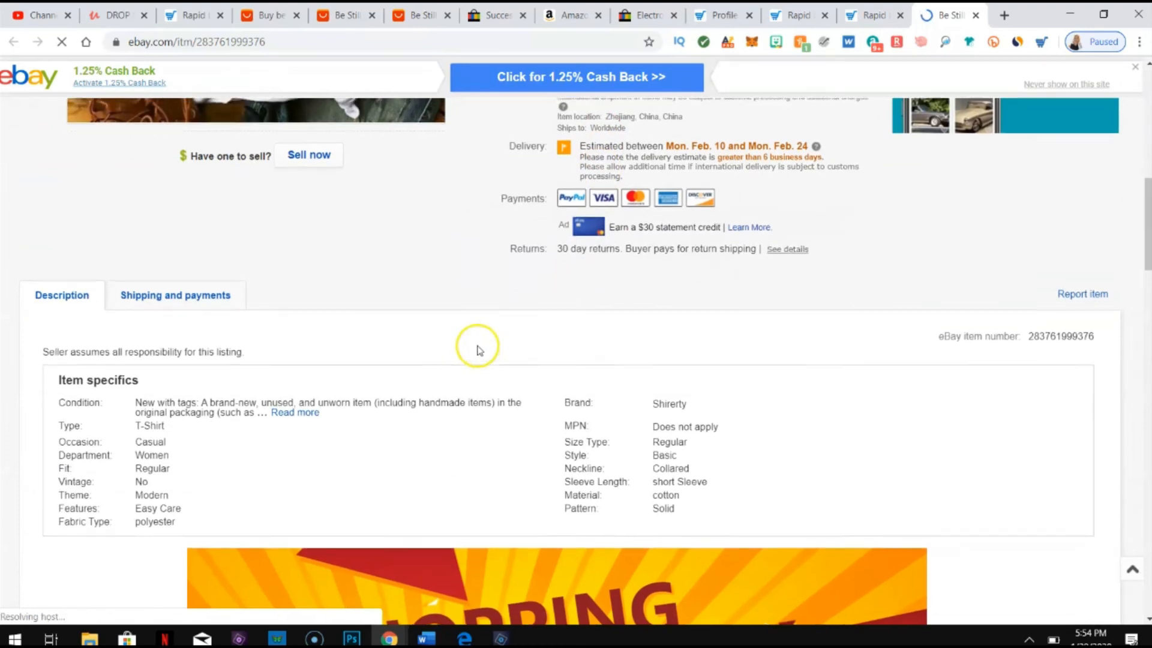
pyautogui.scroll(11, 515, 318)
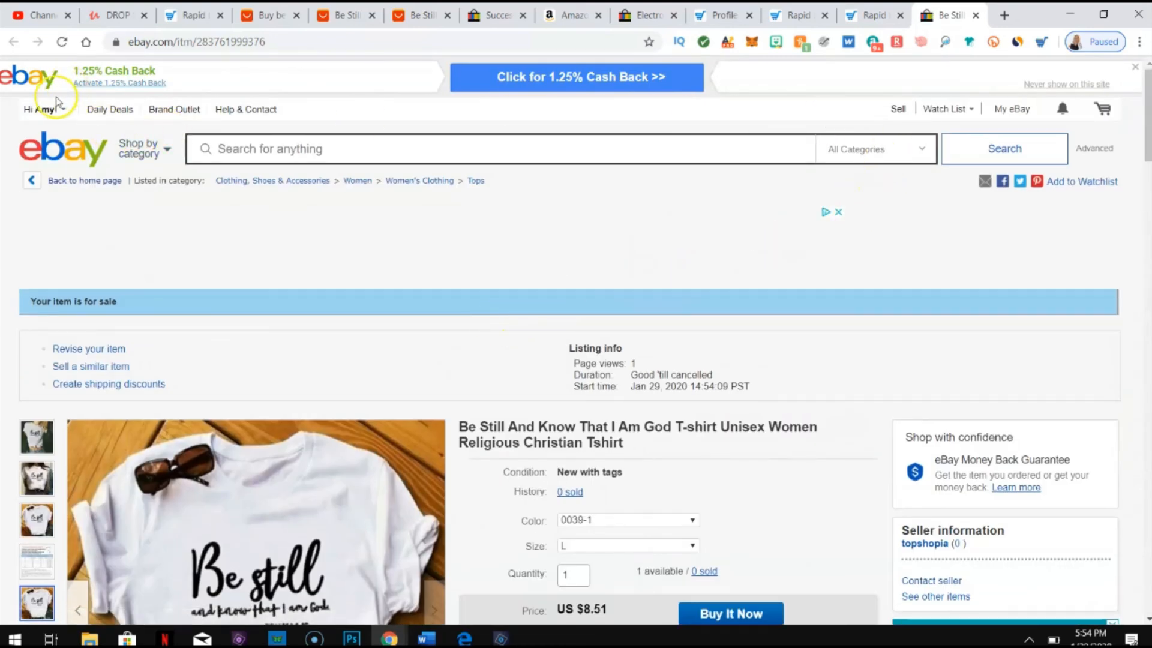
pyautogui.moveTo(57, 107)
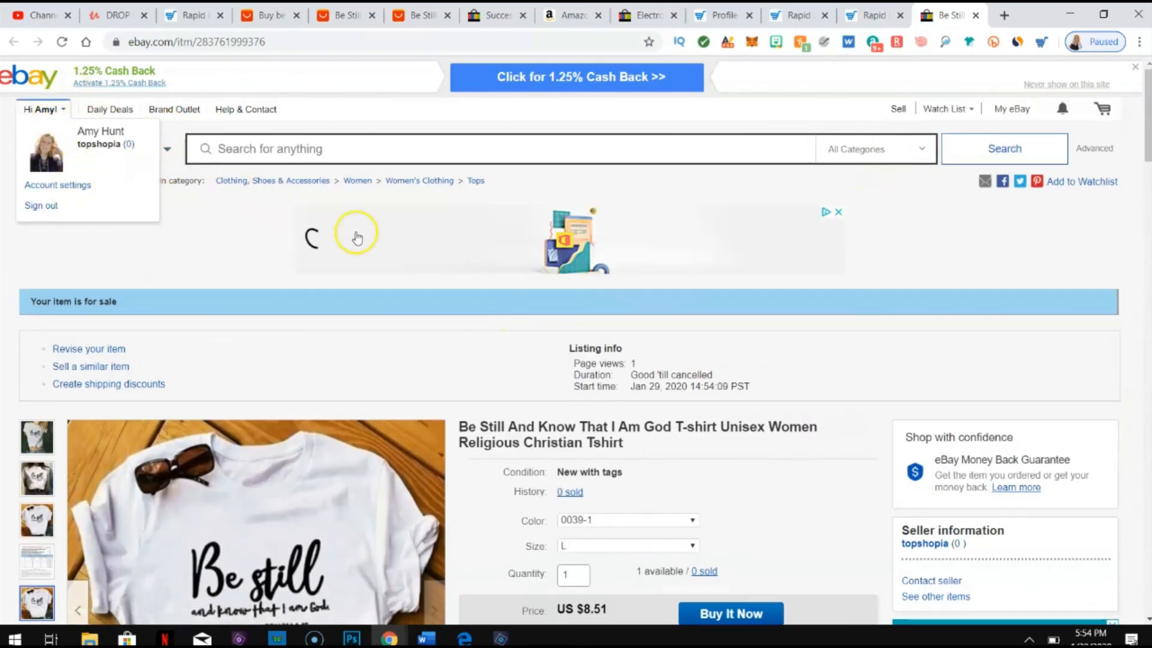
# Step: Open the eBay account's selling overview and examine its active listings, selling promotions and monthly selling limits
pyautogui.click(1013, 109)
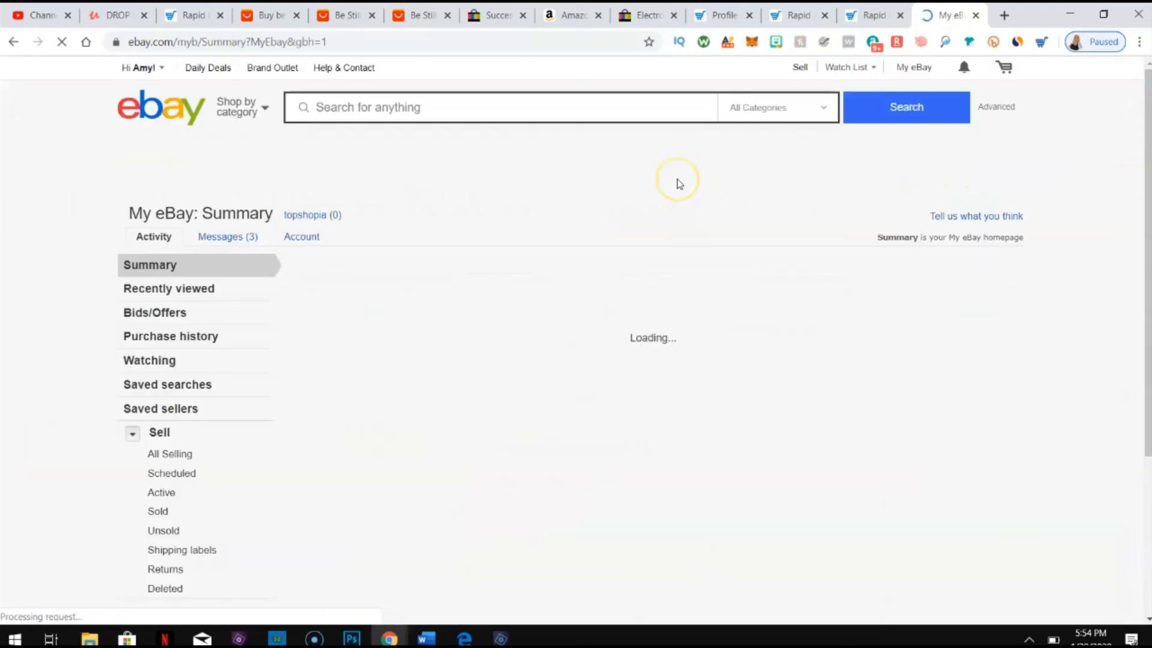
pyautogui.moveTo(205, 308)
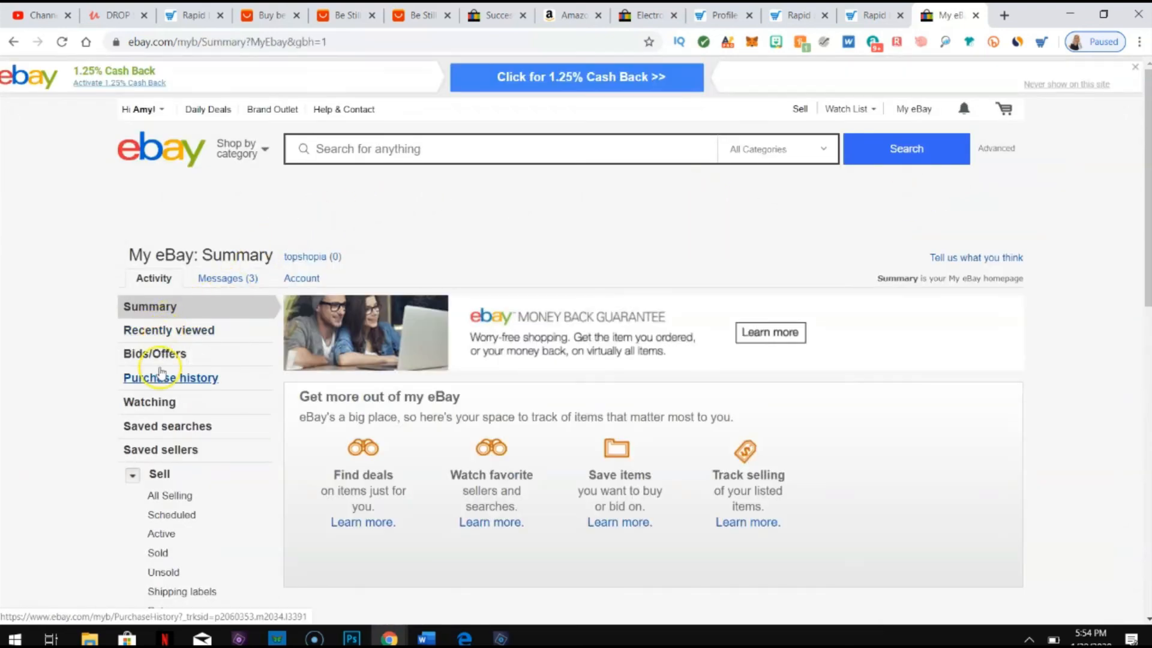
pyautogui.scroll(-2, 255, 305)
pyautogui.scroll(-2, 255, 305)
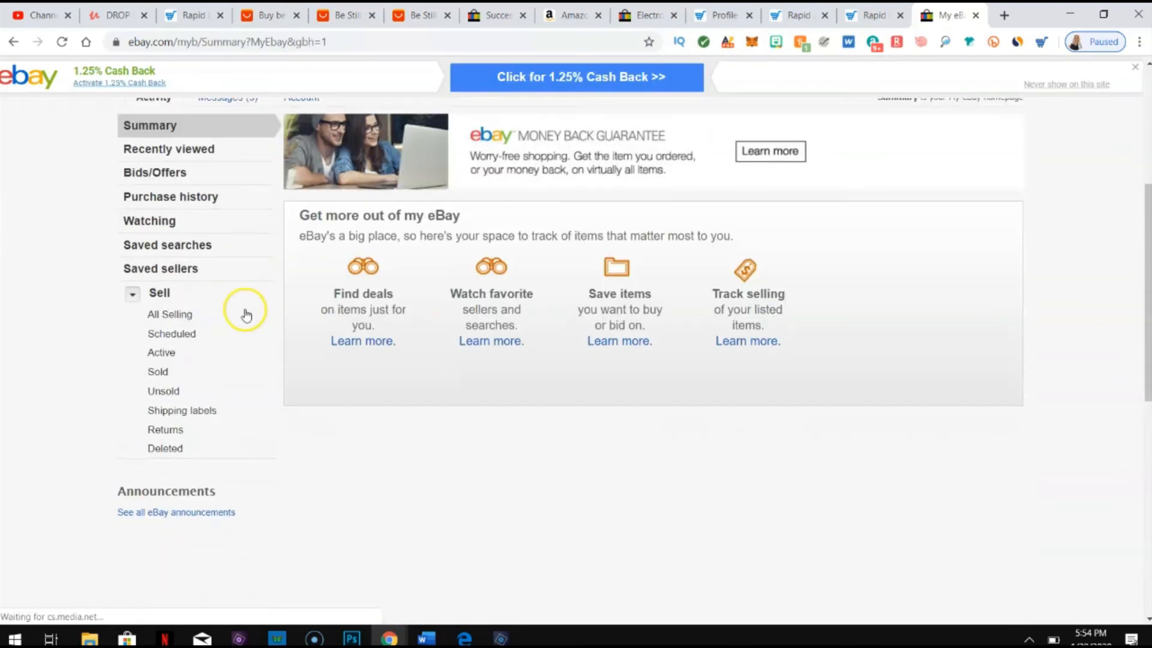
pyautogui.click(174, 315)
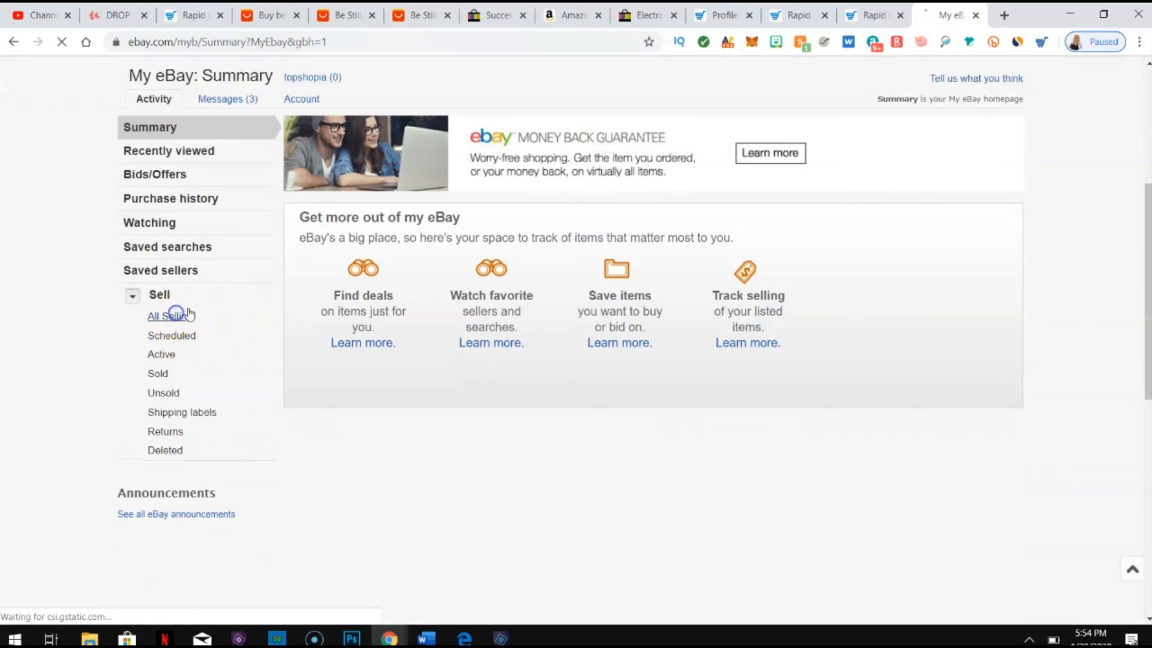
pyautogui.scroll(-3, 303, 213)
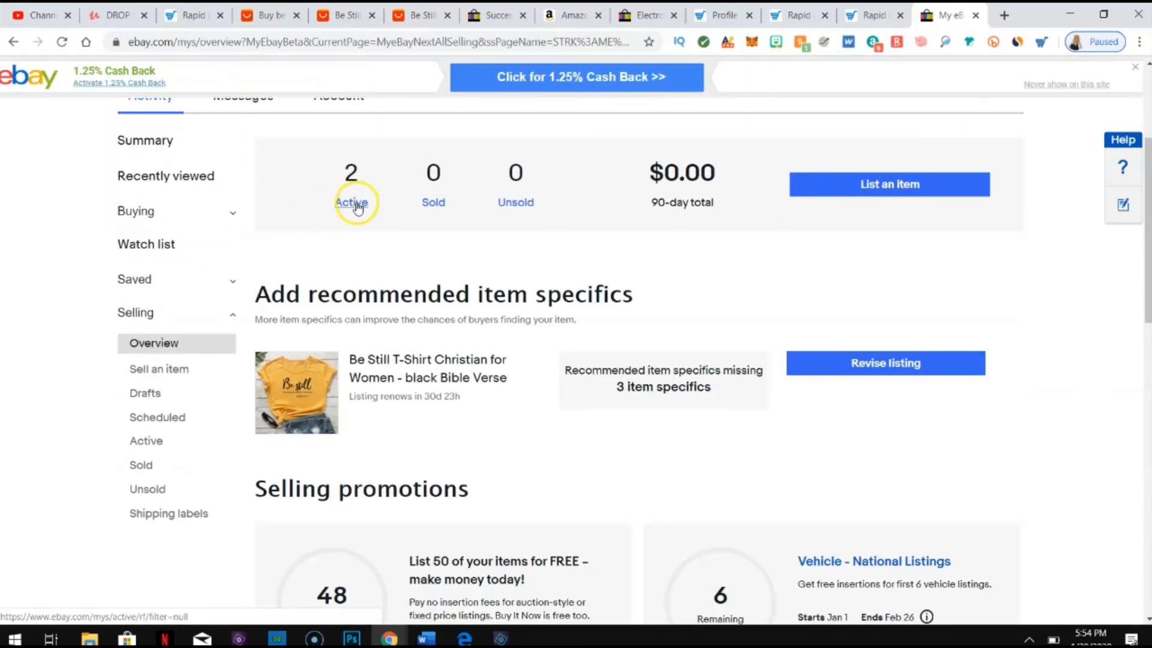
pyautogui.scroll(-10, 357, 204)
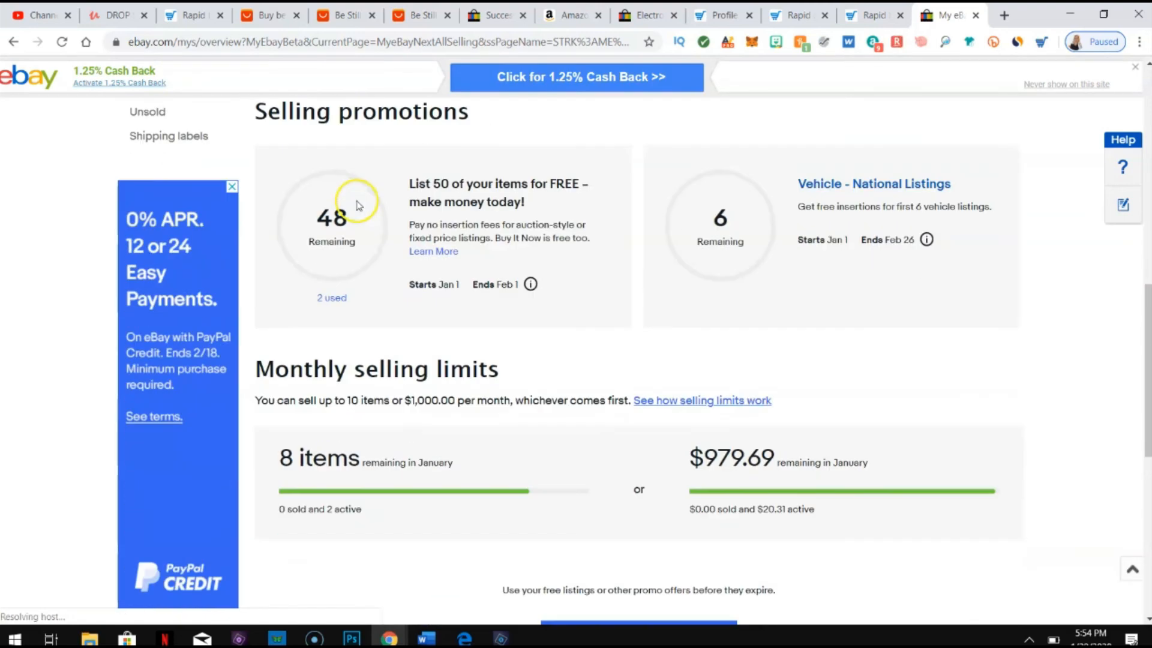
pyautogui.scroll(9, 357, 198)
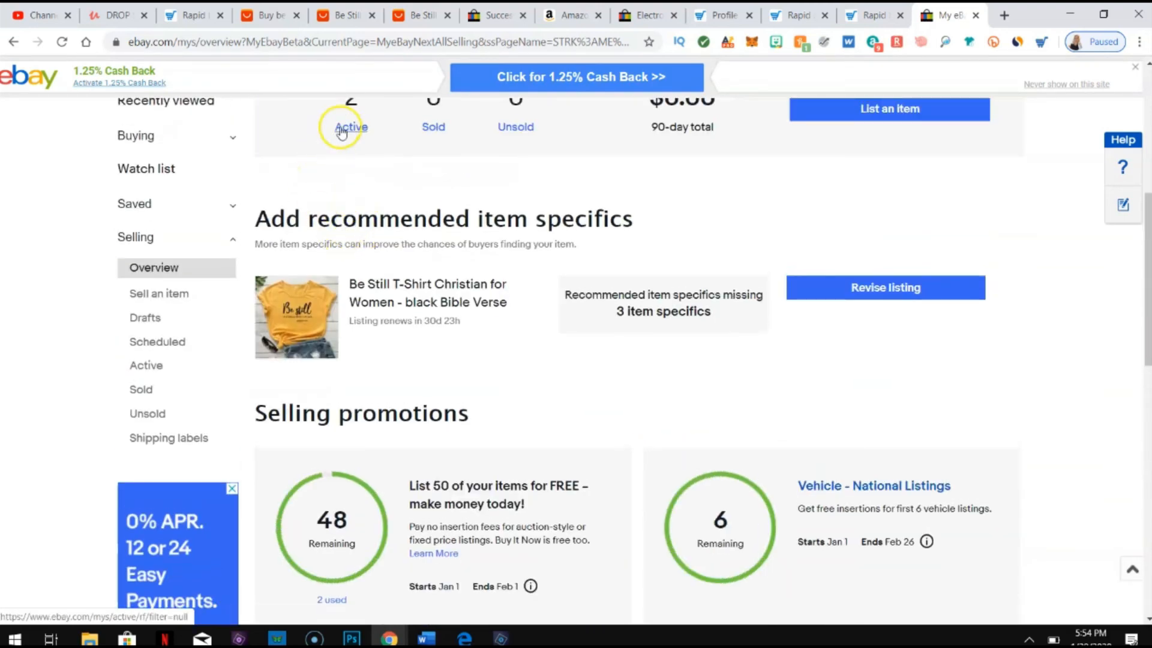
# Step: Open the list of active eBay listings and dismiss the notice about the simplified My eBay
pyautogui.click(349, 126)
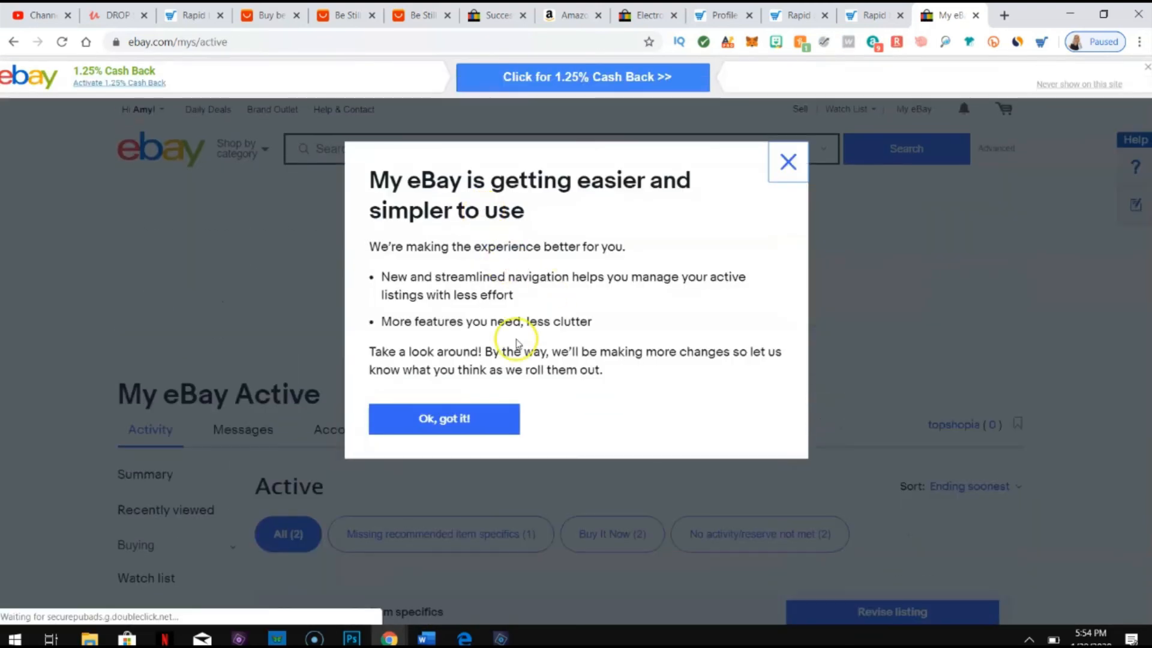
pyautogui.click(486, 413)
pyautogui.scroll(-3, 444, 354)
pyautogui.scroll(-2, 443, 354)
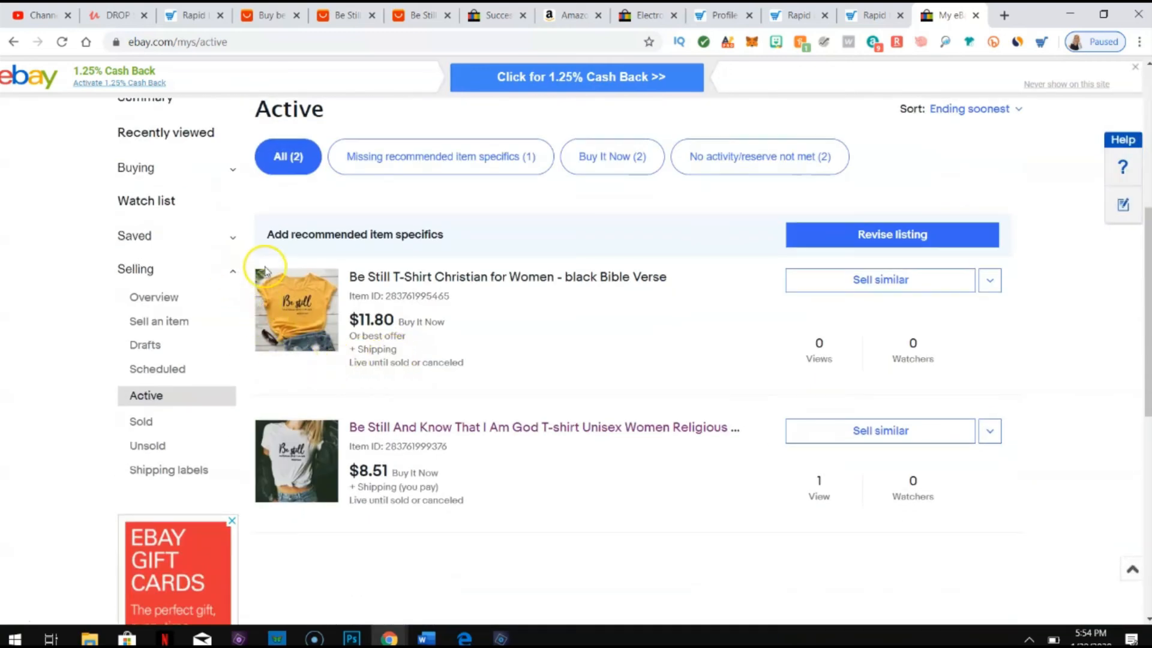
# Step: End the "Be Still T-Shirt Christian for Women - black Bible Verse" listing as no longer available for sale, signing in again with the account password
pyautogui.click(989, 280)
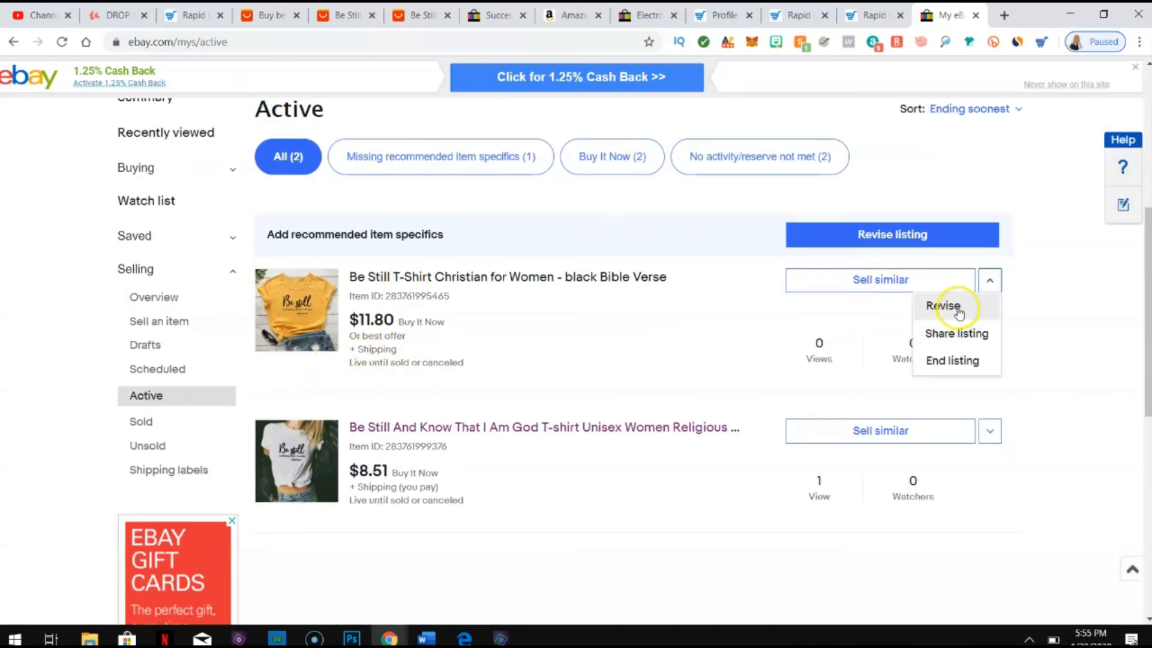
pyautogui.click(965, 361)
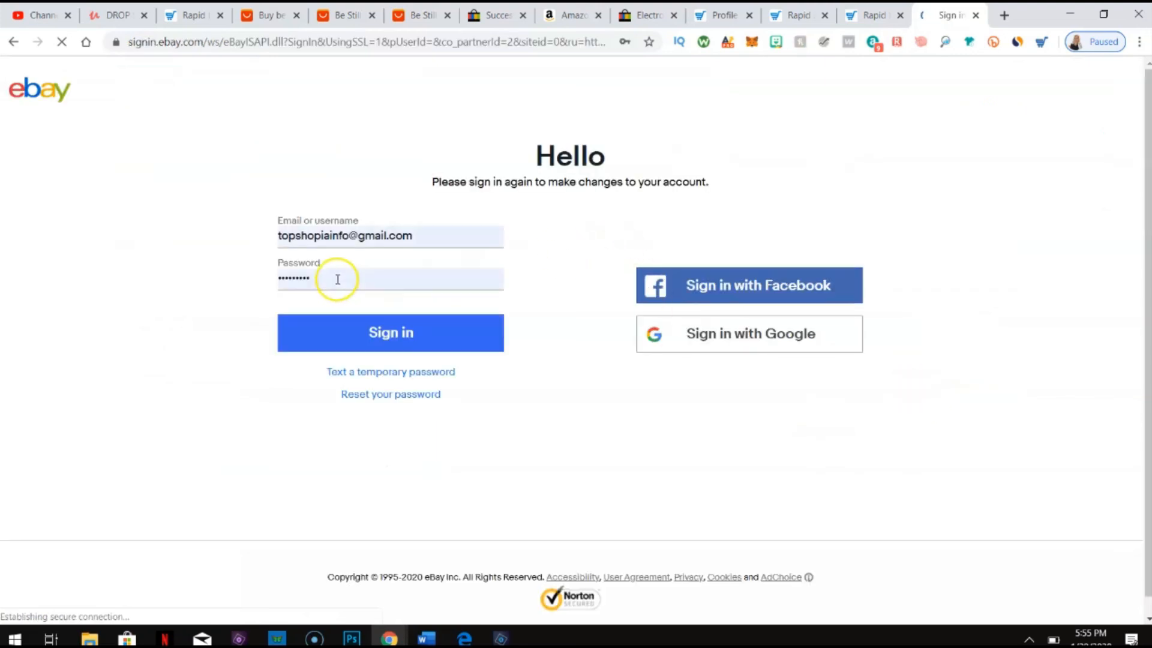
pyautogui.click(337, 278)
pyautogui.click(357, 307)
pyautogui.click(390, 375)
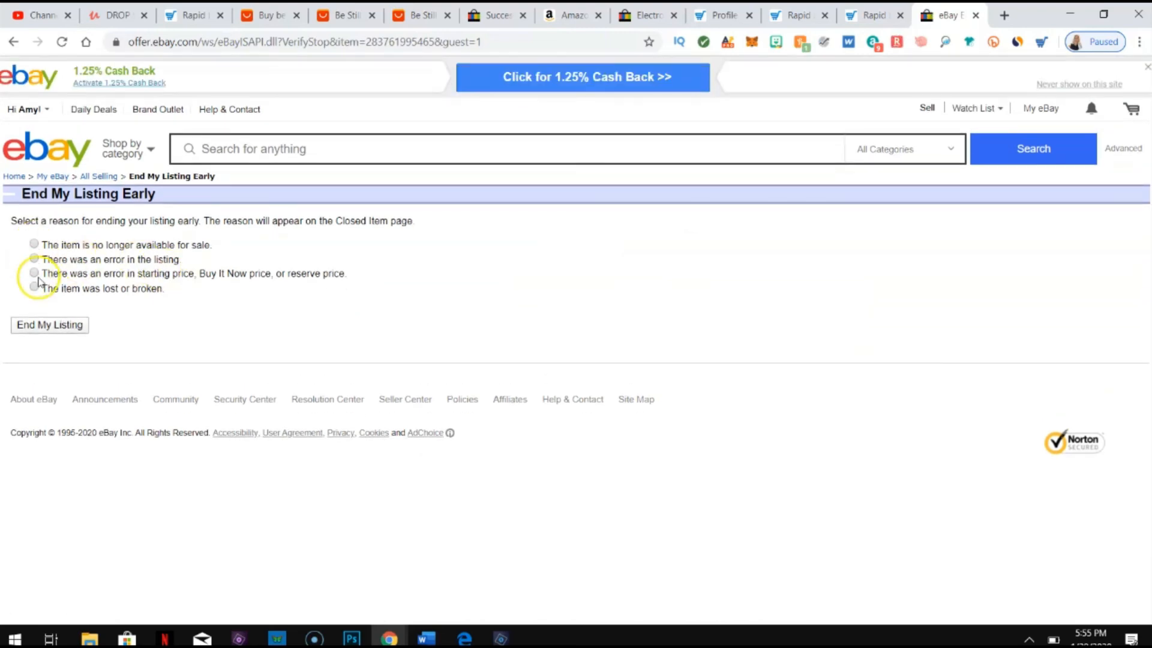
pyautogui.click(44, 325)
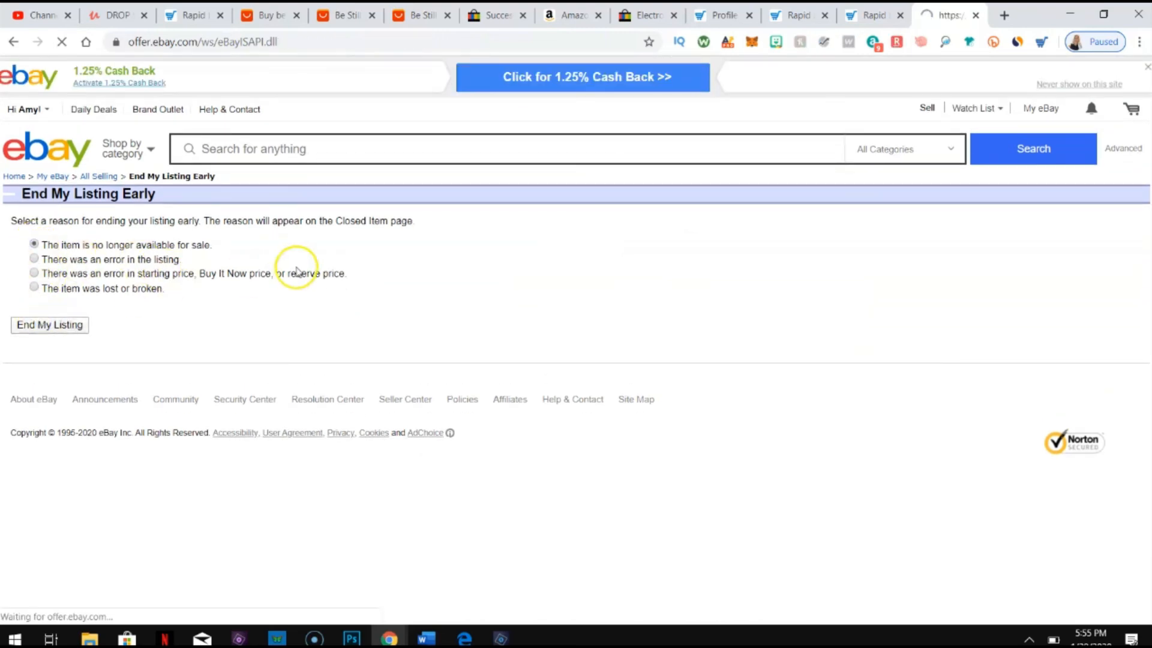
# Step: Return to the selling overview and delete the ended "Be Still T-Shirt Christian for Women - black Bible Verse" listing, confirming the deletion
pyautogui.click(55, 346)
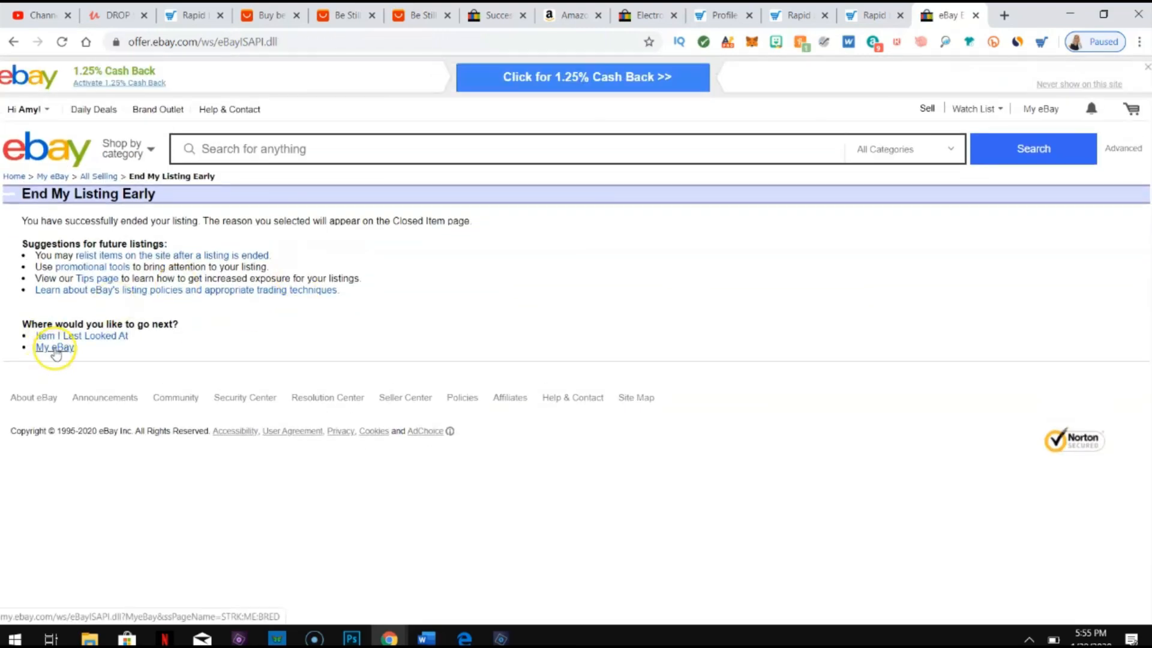
pyautogui.moveTo(1056, 114)
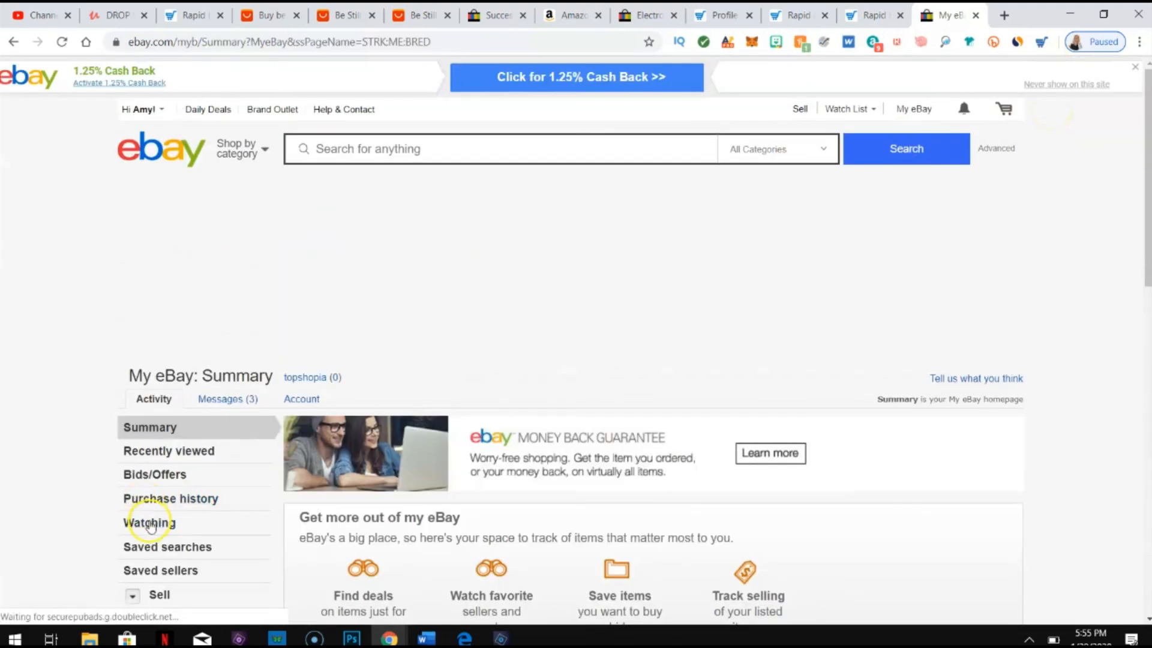
pyautogui.scroll(-5, 156, 486)
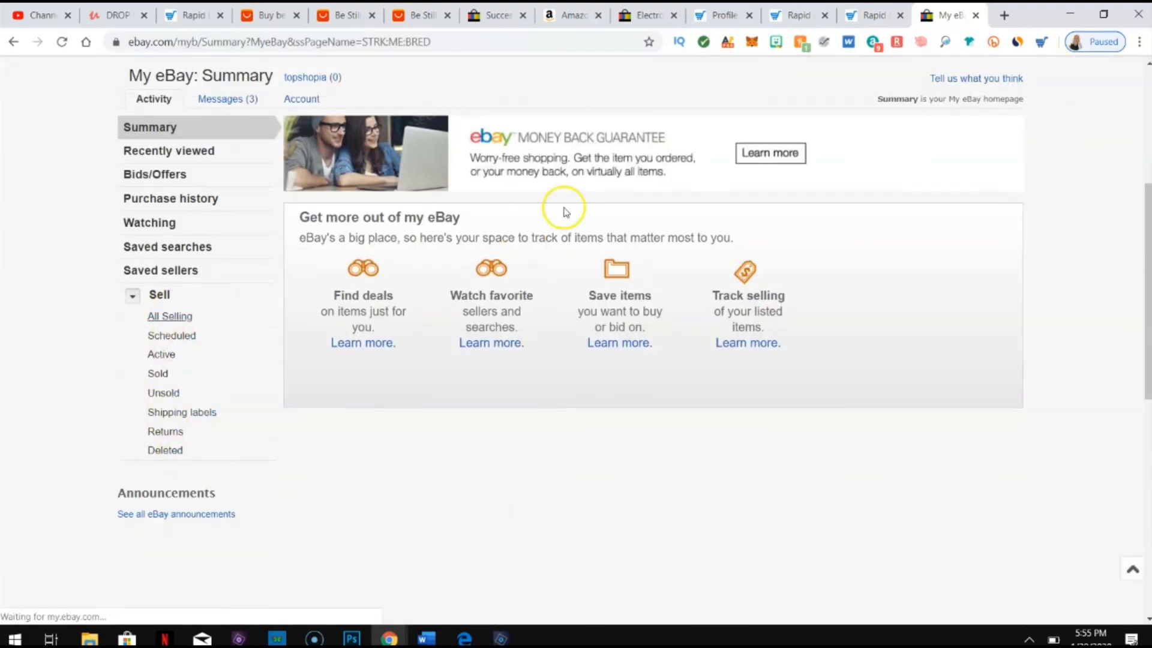
pyautogui.scroll(-4, 754, 309)
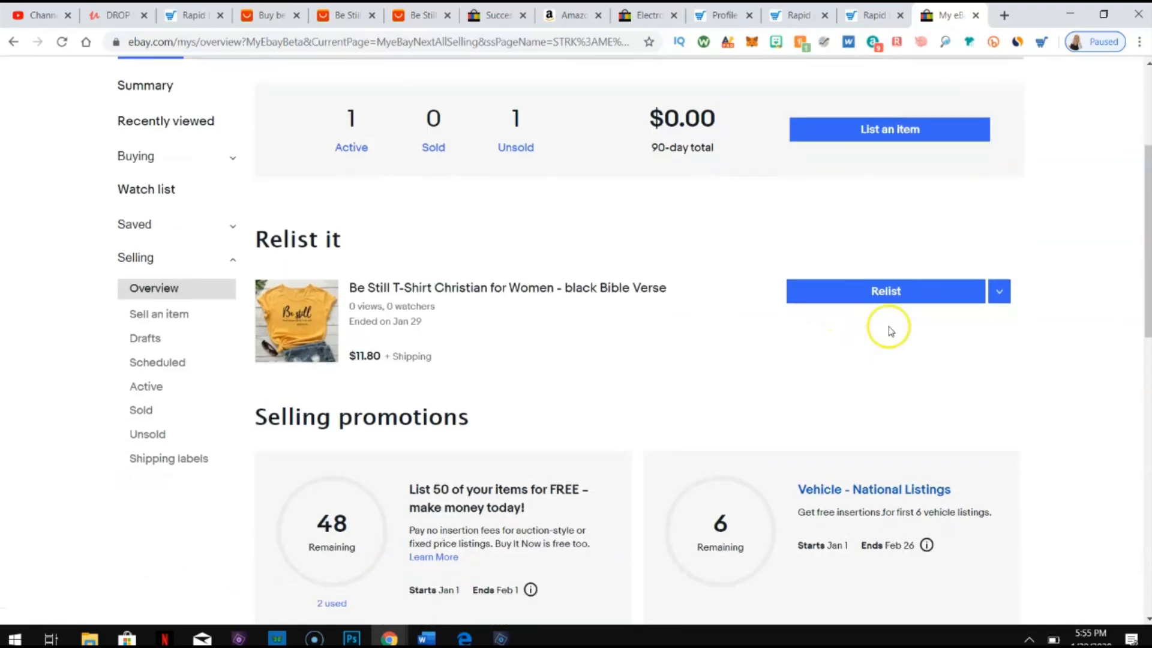
pyautogui.click(998, 291)
pyautogui.click(965, 322)
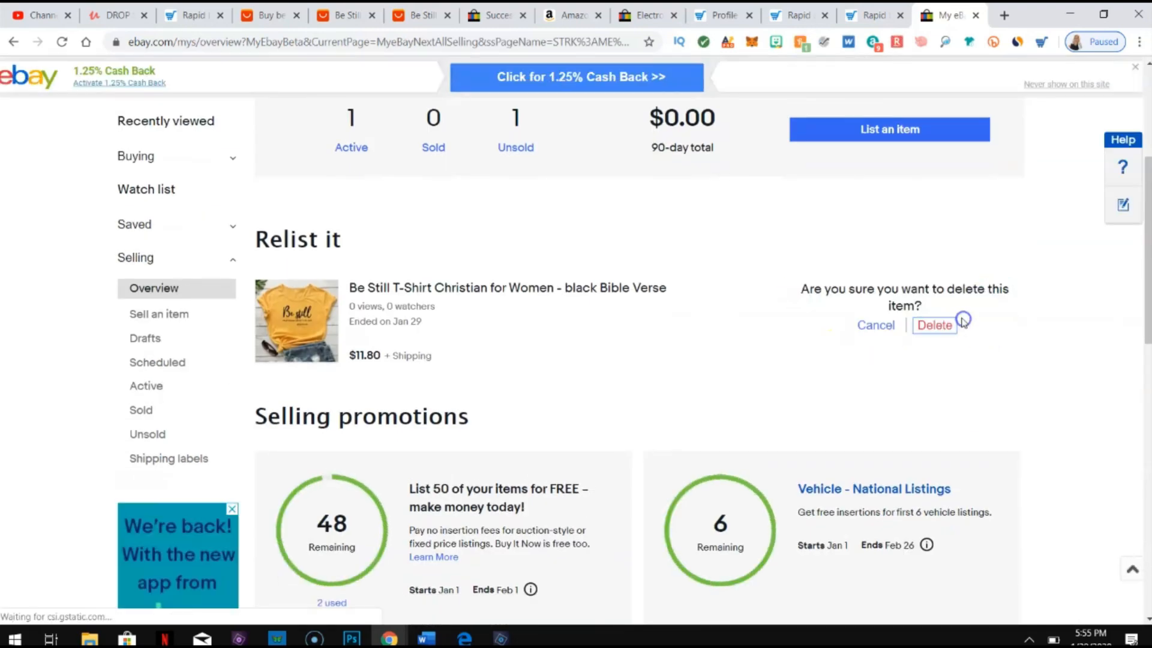
pyautogui.click(931, 325)
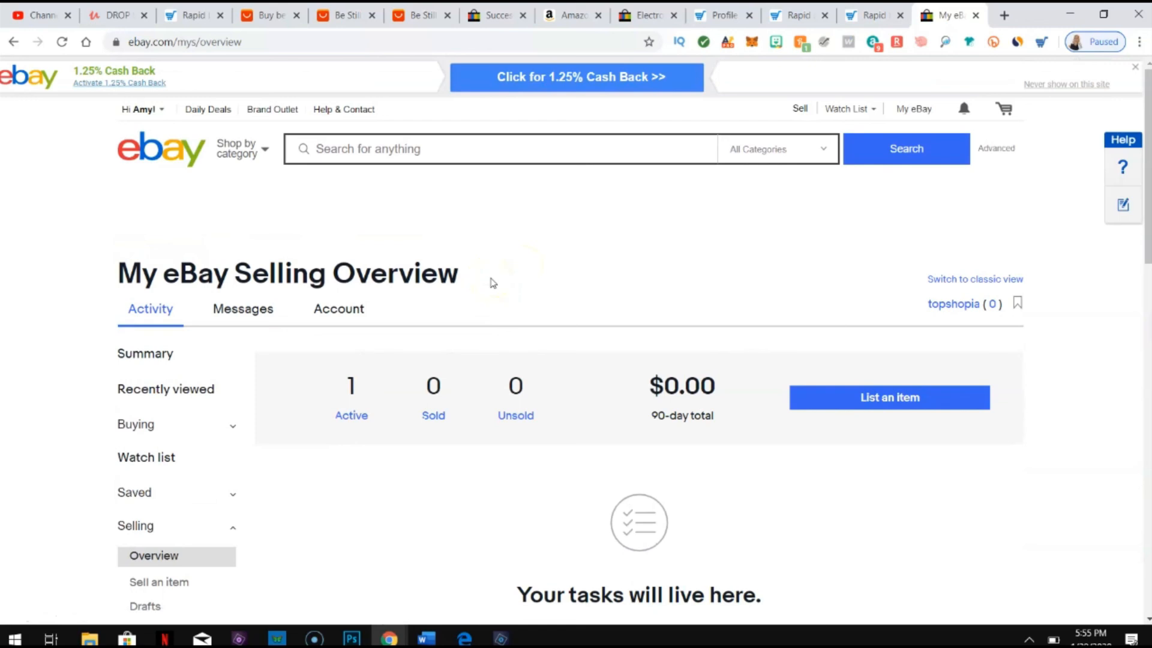
pyautogui.scroll(-3, 858, 318)
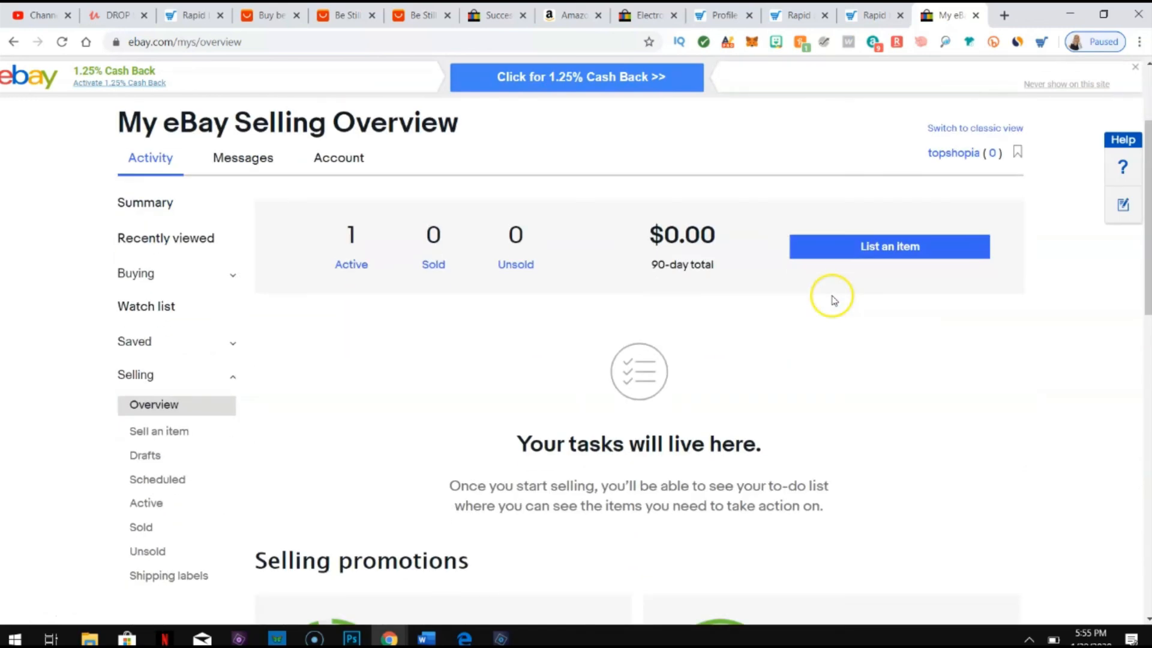
pyautogui.scroll(3, 528, 384)
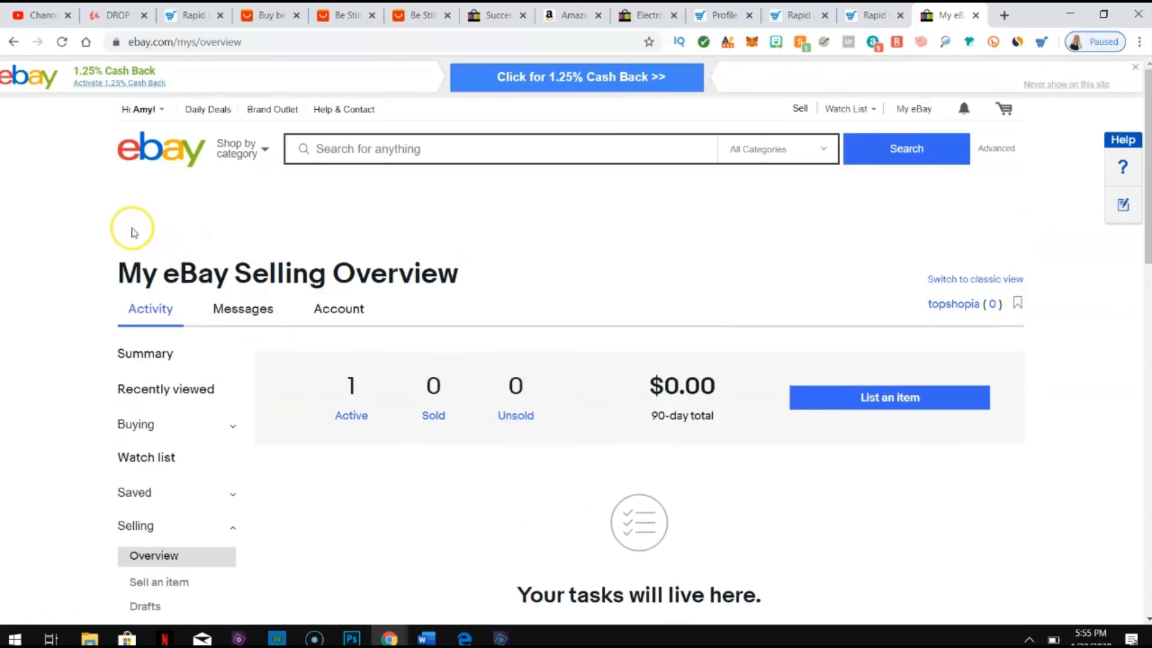